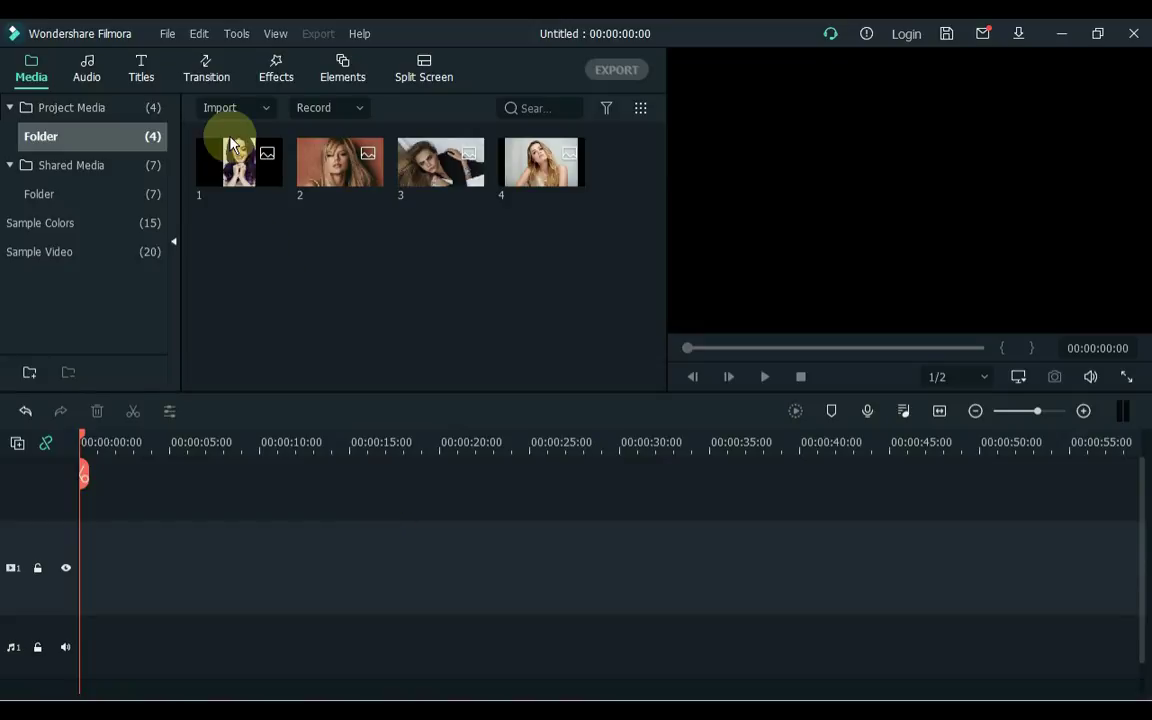
- Place image 1 at the start of the first video track and crop it to 16:9 around the face
{"action": "left_click_drag", "start_coordinate": [228, 160], "coordinate": [86, 585]}
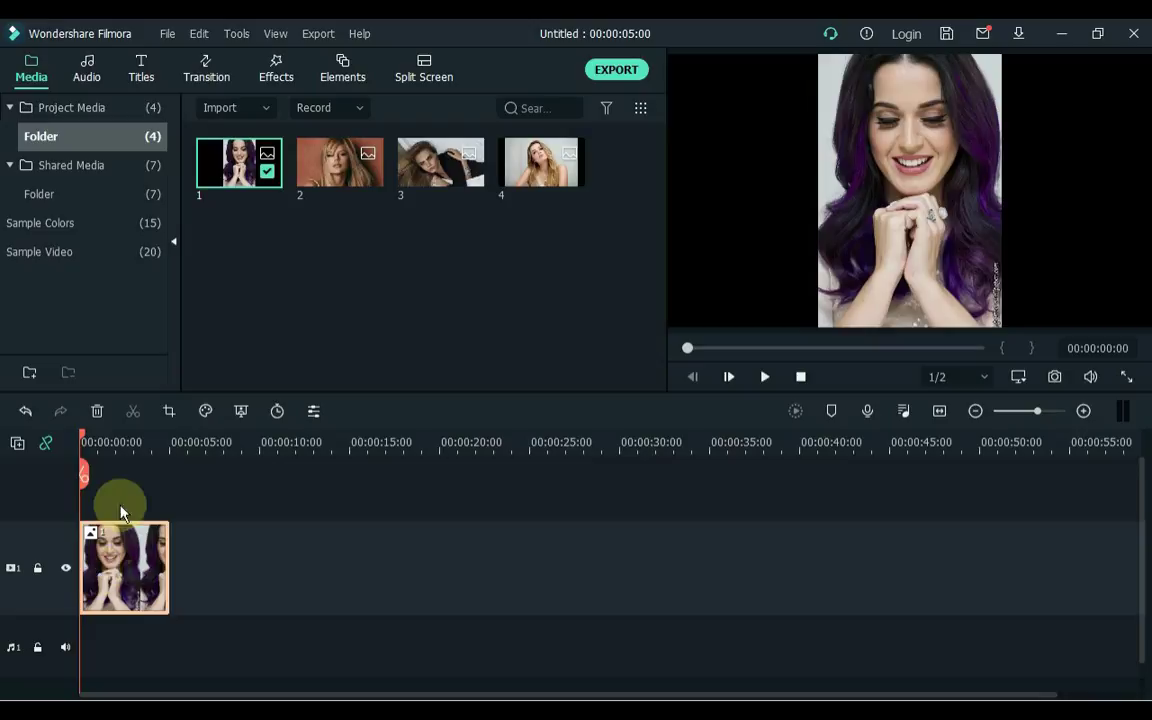
{"action": "left_click", "coordinate": [166, 416]}
{"action": "left_click", "coordinate": [300, 541]}
{"action": "left_click", "coordinate": [312, 396]}
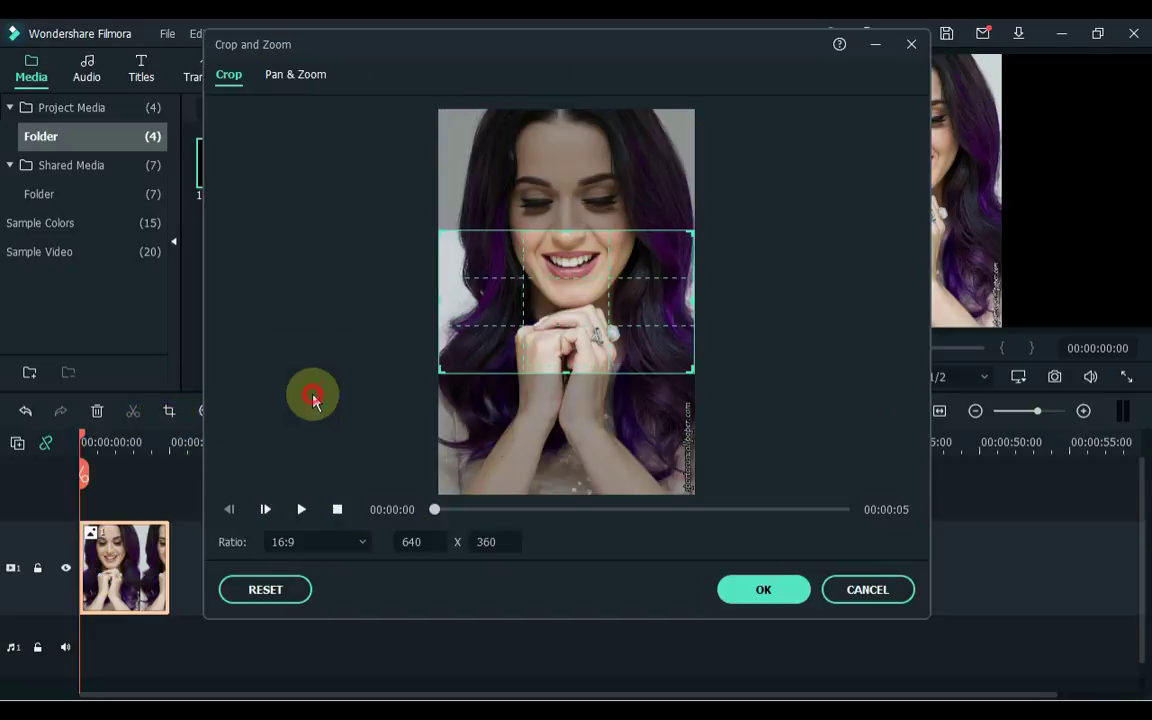
{"action": "left_click_drag", "start_coordinate": [504, 334], "coordinate": [517, 281]}
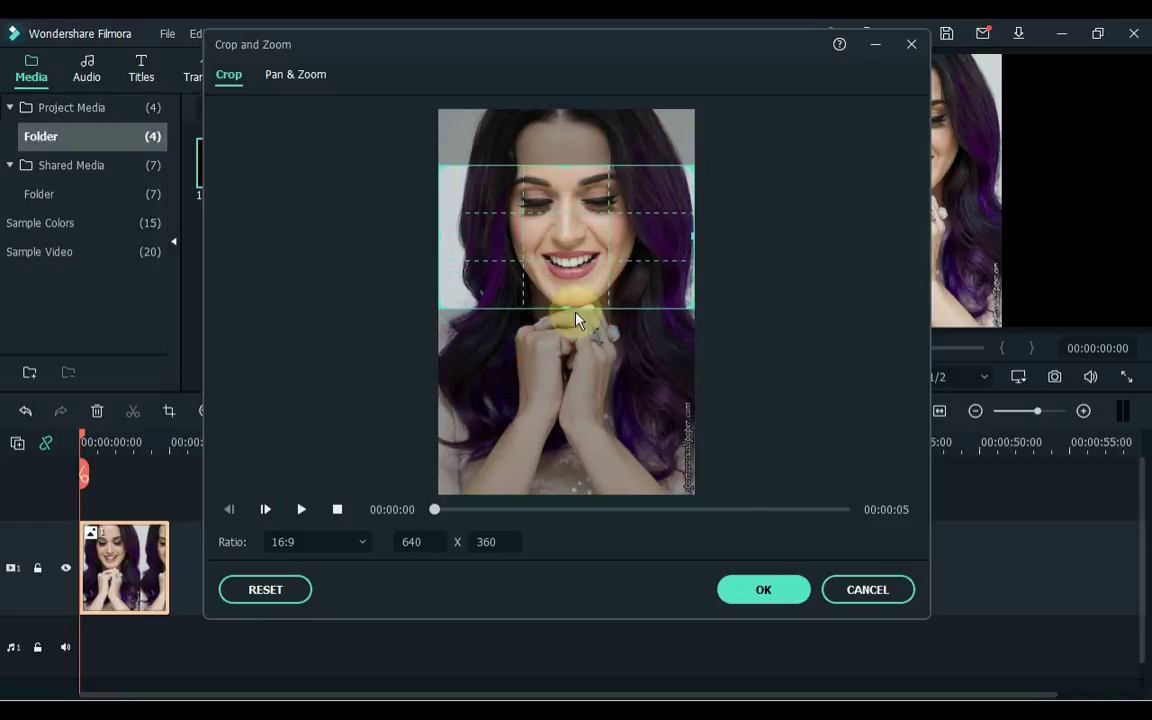
{"action": "left_click", "coordinate": [763, 597]}
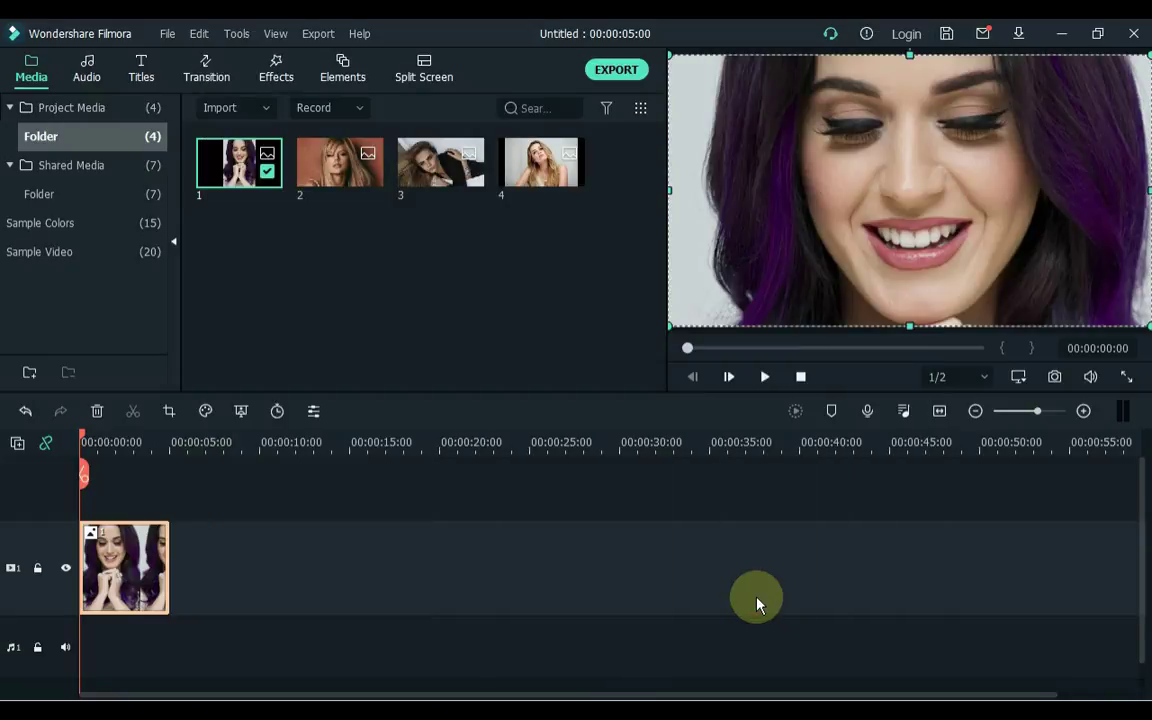
{"action": "left_click", "coordinate": [213, 558]}
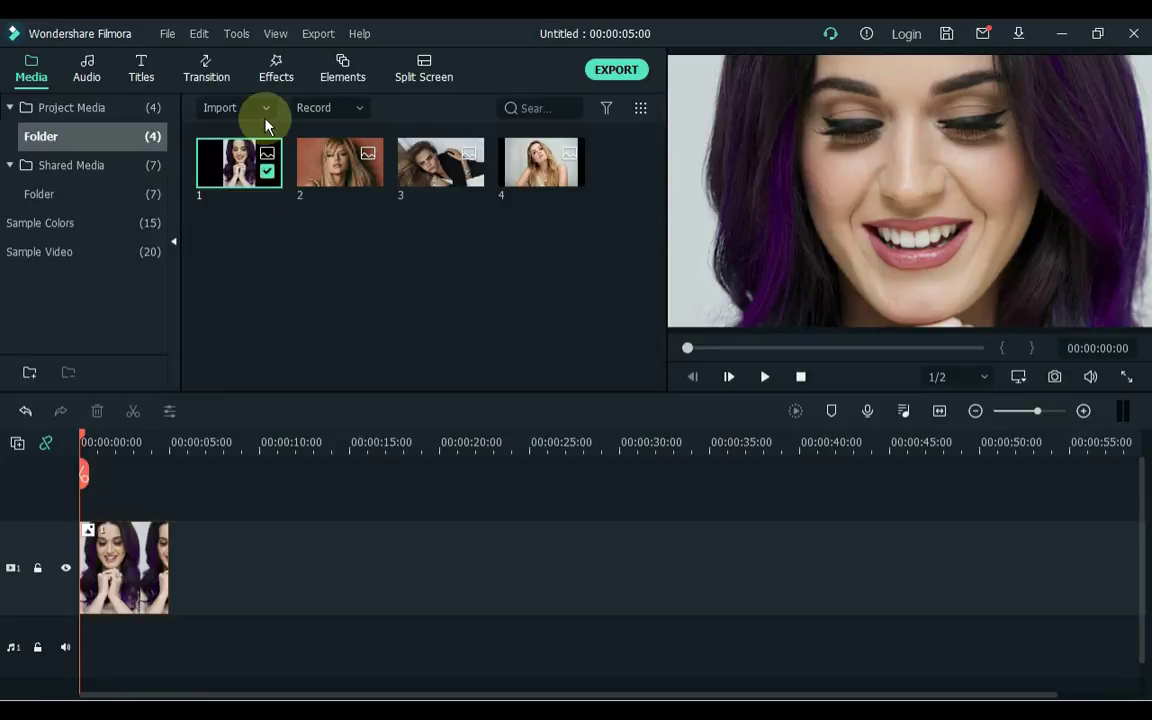
- Find the Square Blur effect and add it at the start of a new track above the cropped image
{"action": "left_click", "coordinate": [271, 74]}
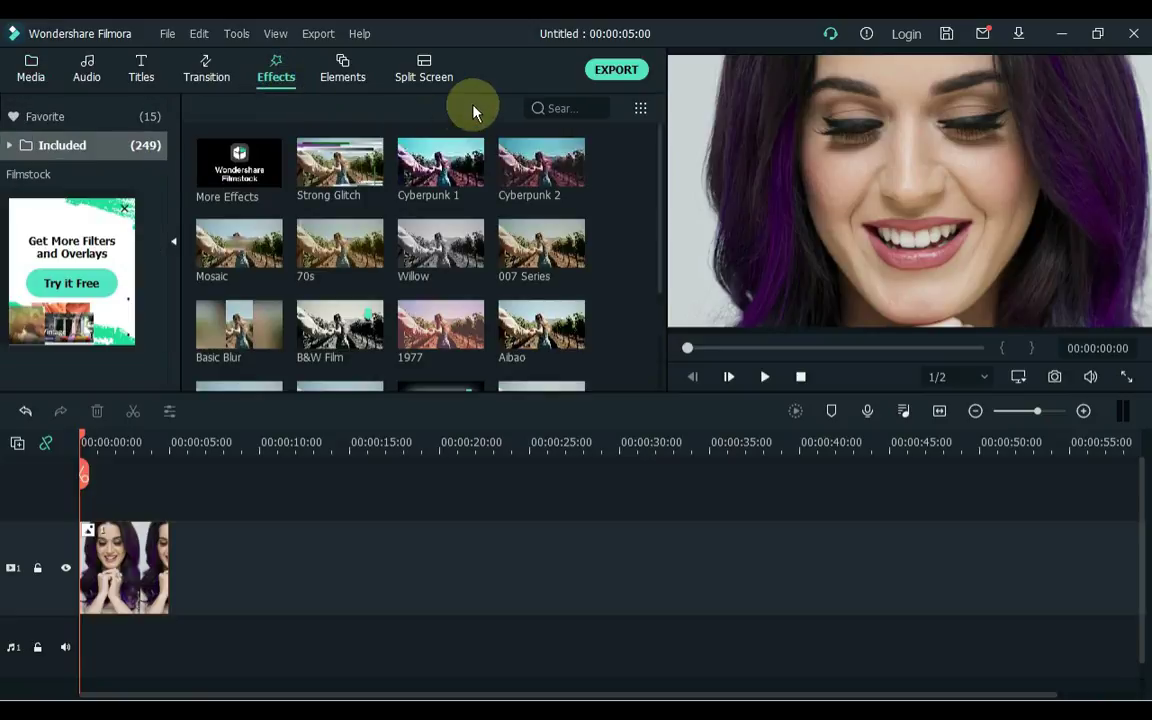
{"action": "left_click", "coordinate": [560, 110]}
{"action": "type", "text": "squar"}
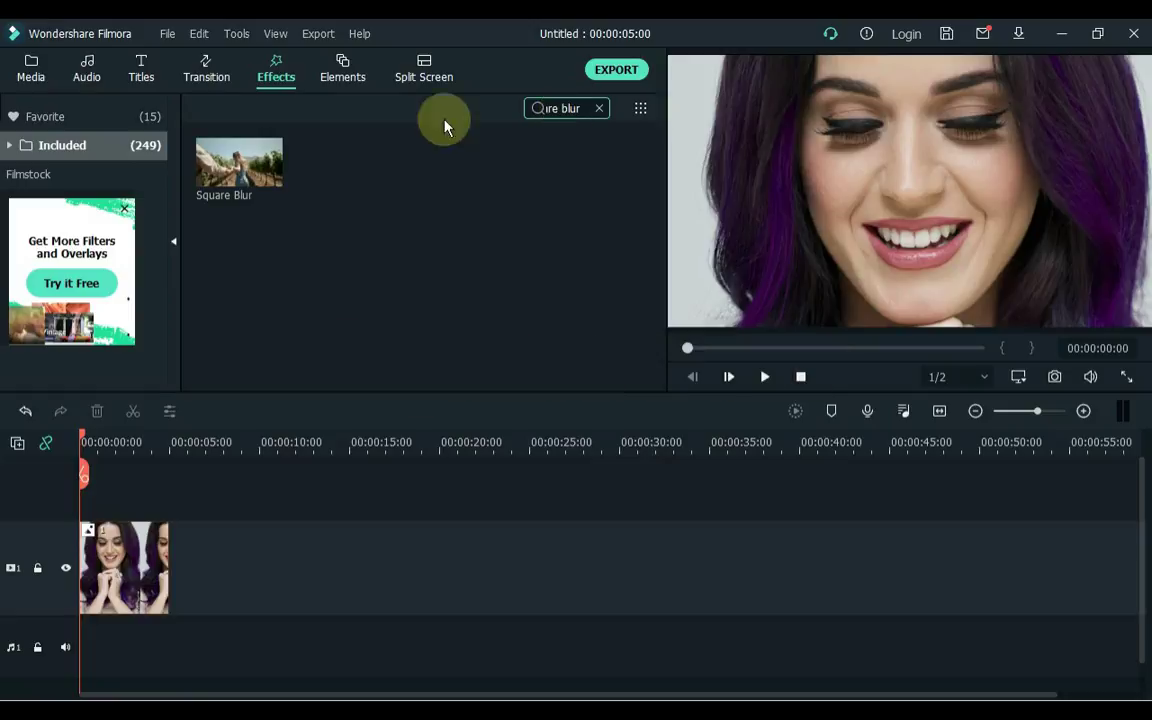
{"action": "mouse_move", "coordinate": [255, 175]}
{"action": "left_click_drag", "start_coordinate": [255, 175], "coordinate": [57, 500]}
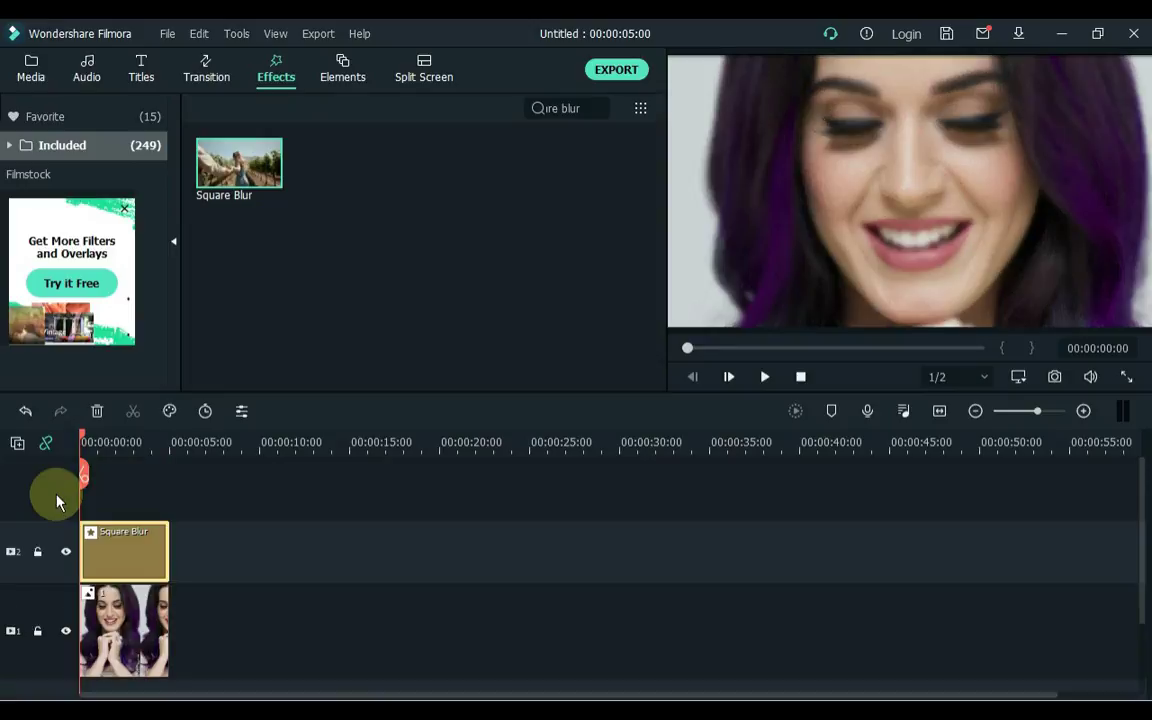
- Set the Square Blur effect's size to 4
{"action": "double_click", "coordinate": [112, 540]}
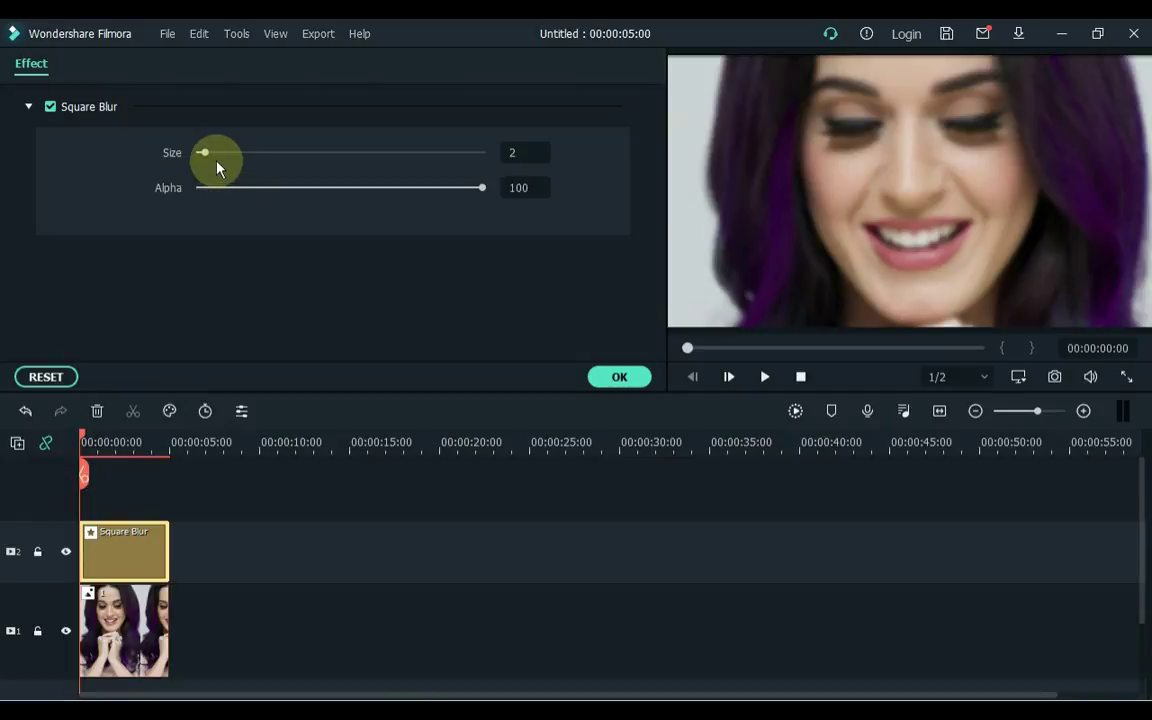
{"action": "left_click_drag", "start_coordinate": [206, 156], "coordinate": [214, 159]}
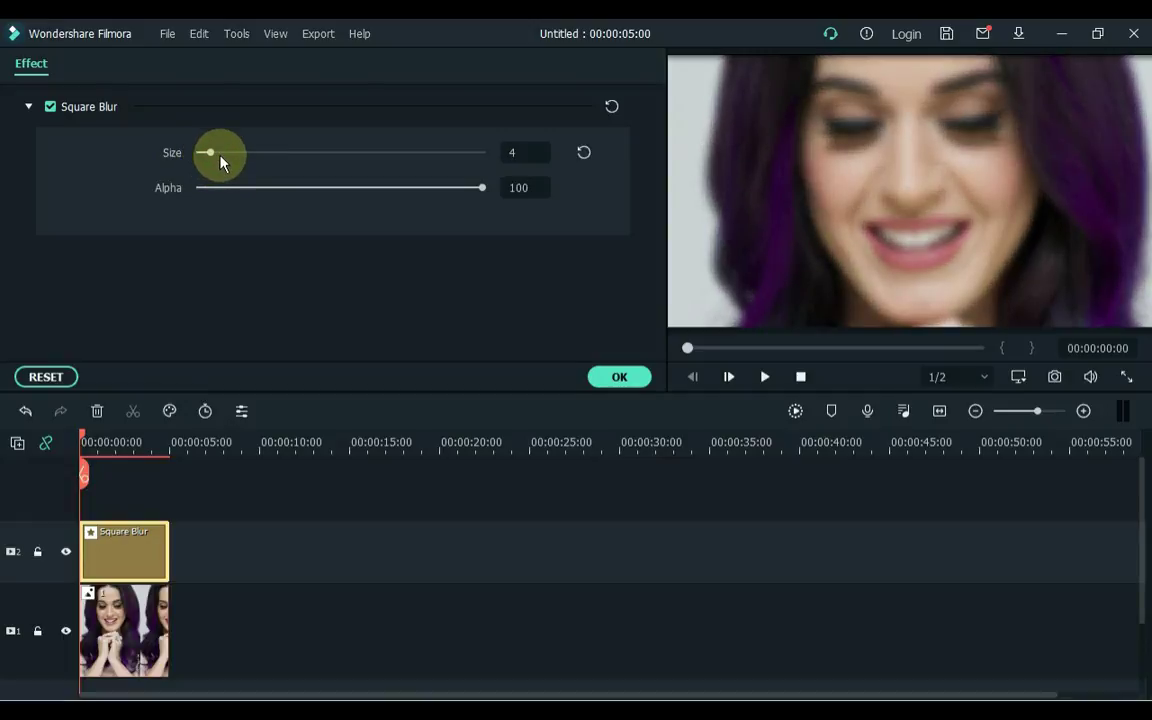
{"action": "left_click", "coordinate": [606, 385]}
{"action": "left_click", "coordinate": [321, 544]}
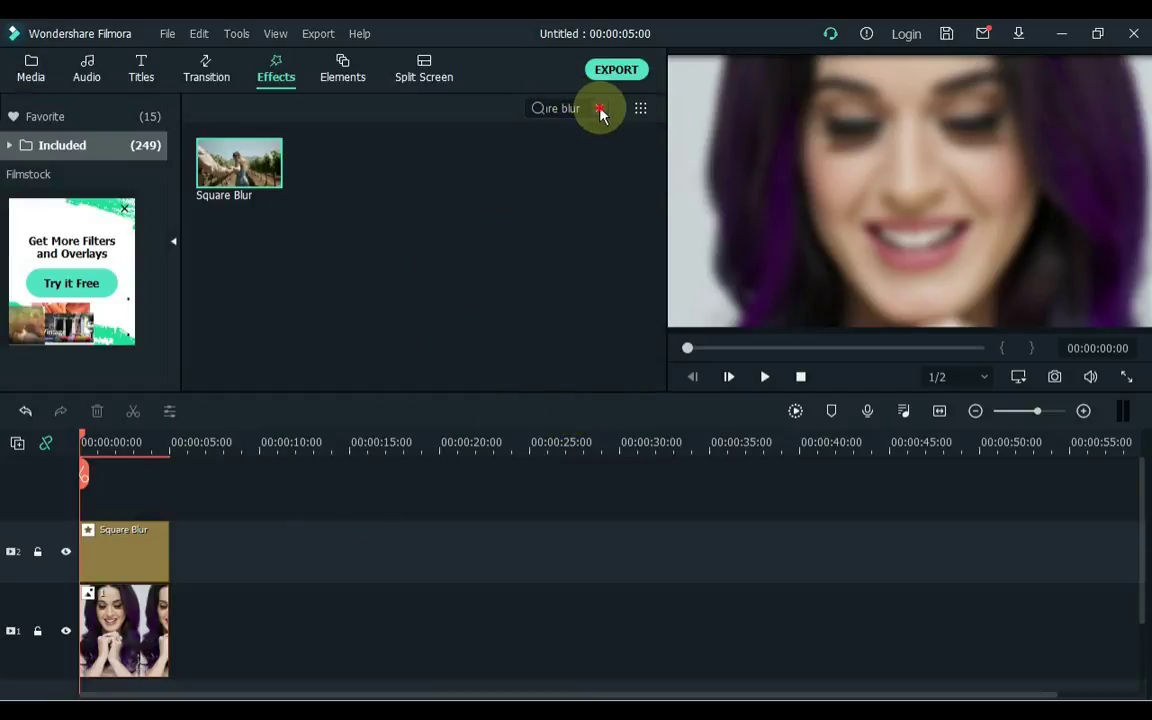
- Find the Bokeh Blur 2 effect and add it at the start of a new track above Square Blur
{"action": "left_click", "coordinate": [600, 109]}
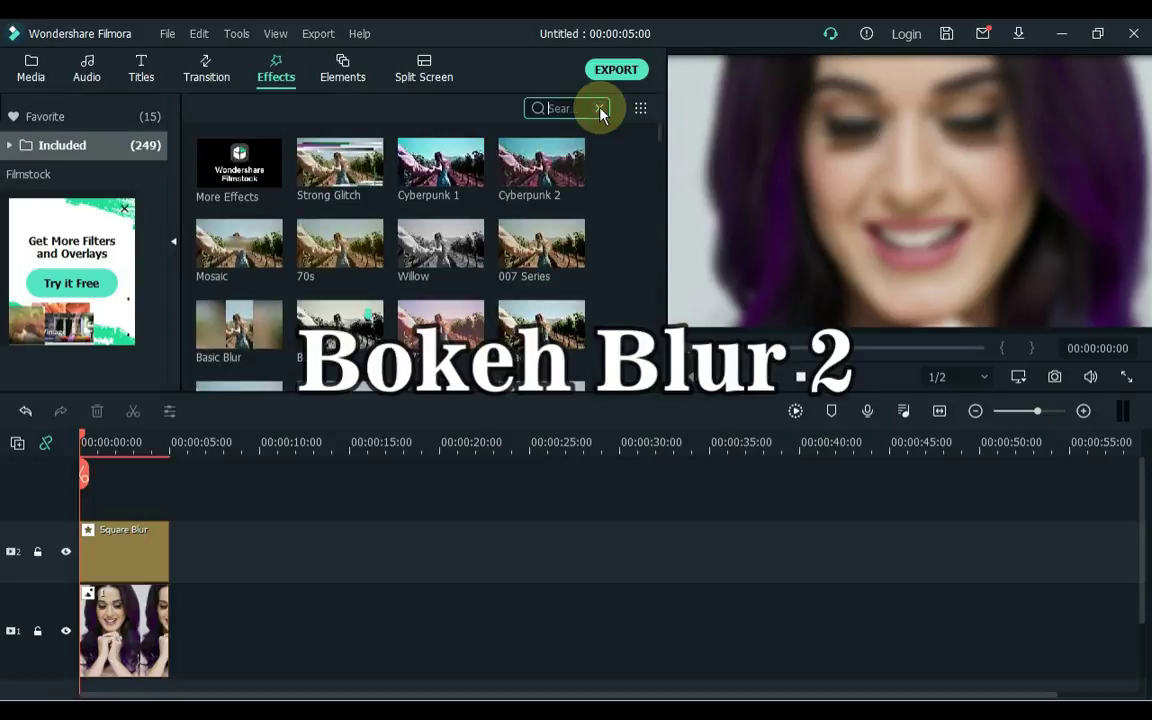
{"action": "type", "text": "bokeh "}
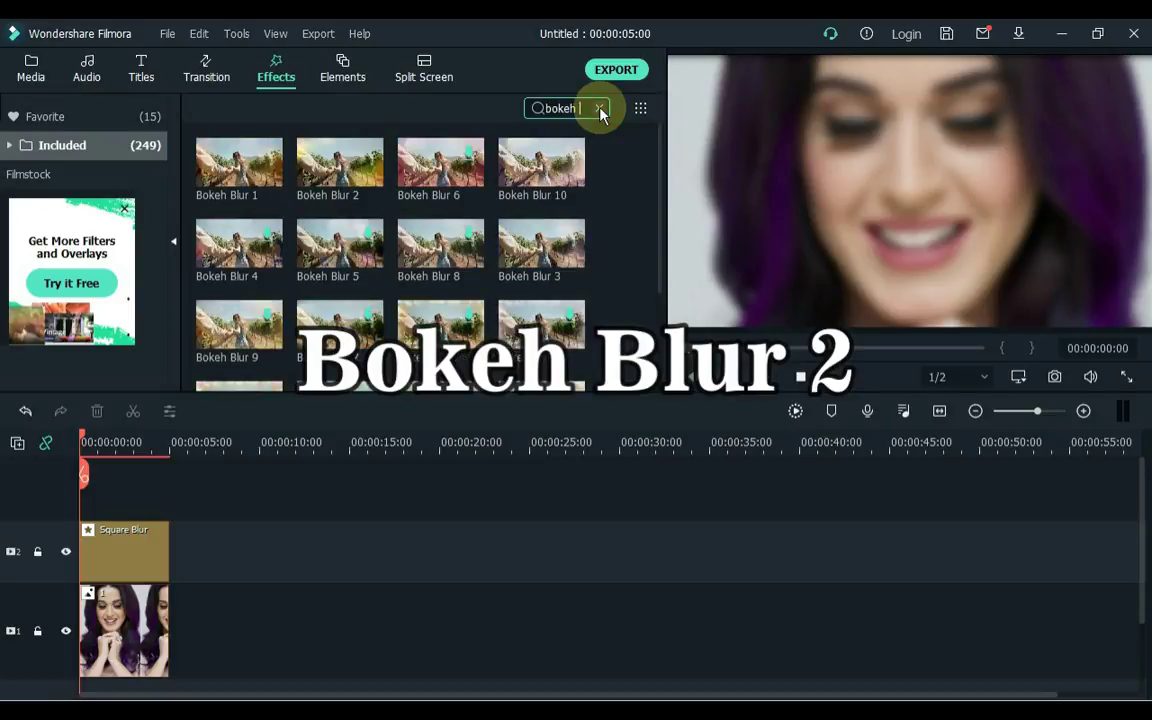
{"action": "type", "text": "blur 2"}
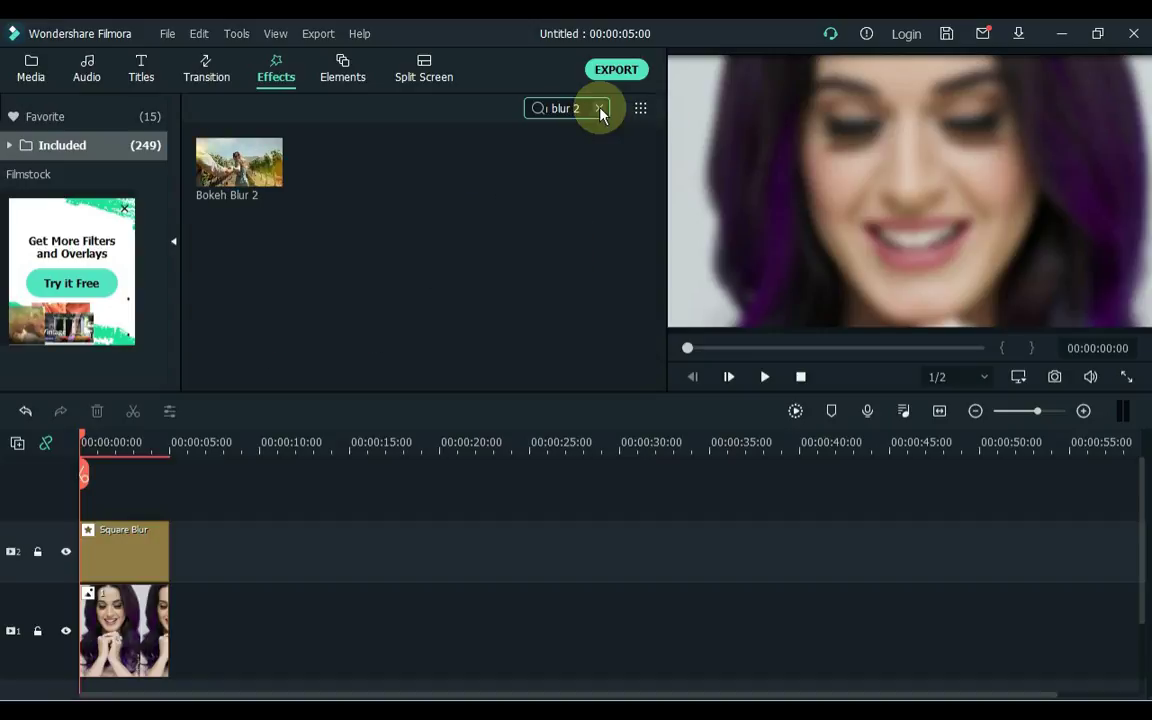
{"action": "mouse_move", "coordinate": [232, 176]}
{"action": "left_click_drag", "start_coordinate": [232, 176], "coordinate": [82, 477]}
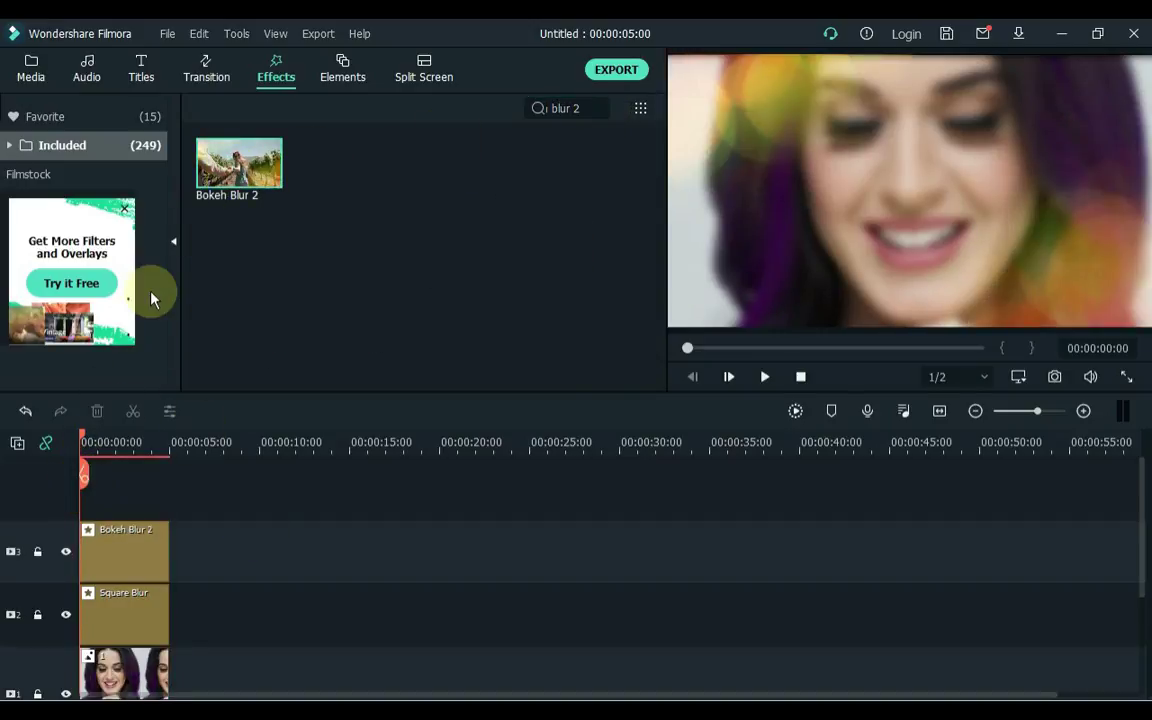
- Add image 1 again on a new track above Bokeh Blur 2 and crop it 1:1 to the upper part of the photo
{"action": "left_click", "coordinate": [30, 64]}
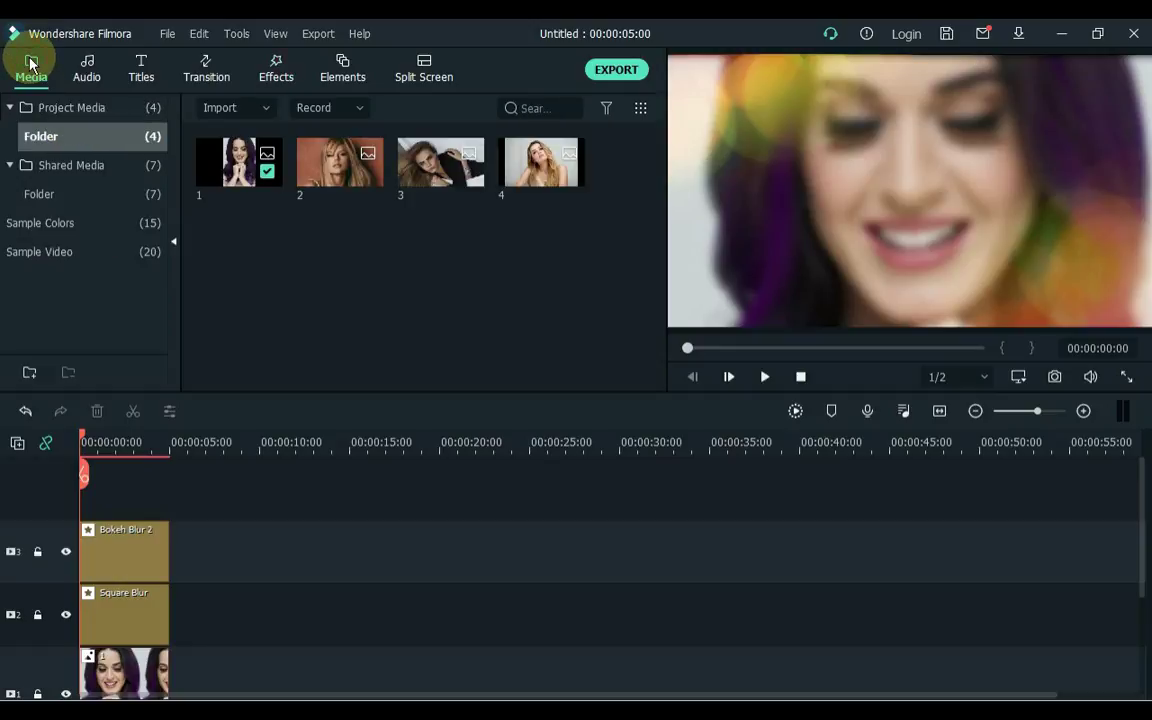
{"action": "left_click_drag", "start_coordinate": [230, 165], "coordinate": [80, 472]}
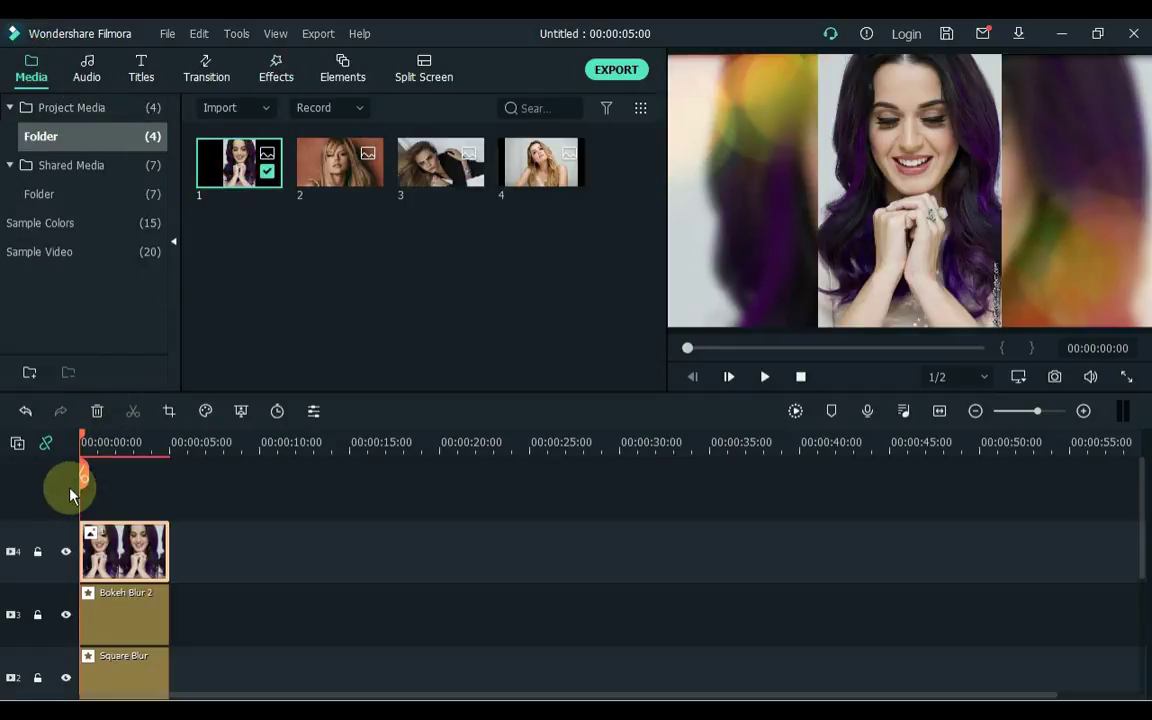
{"action": "left_click", "coordinate": [168, 411]}
{"action": "left_click", "coordinate": [280, 548]}
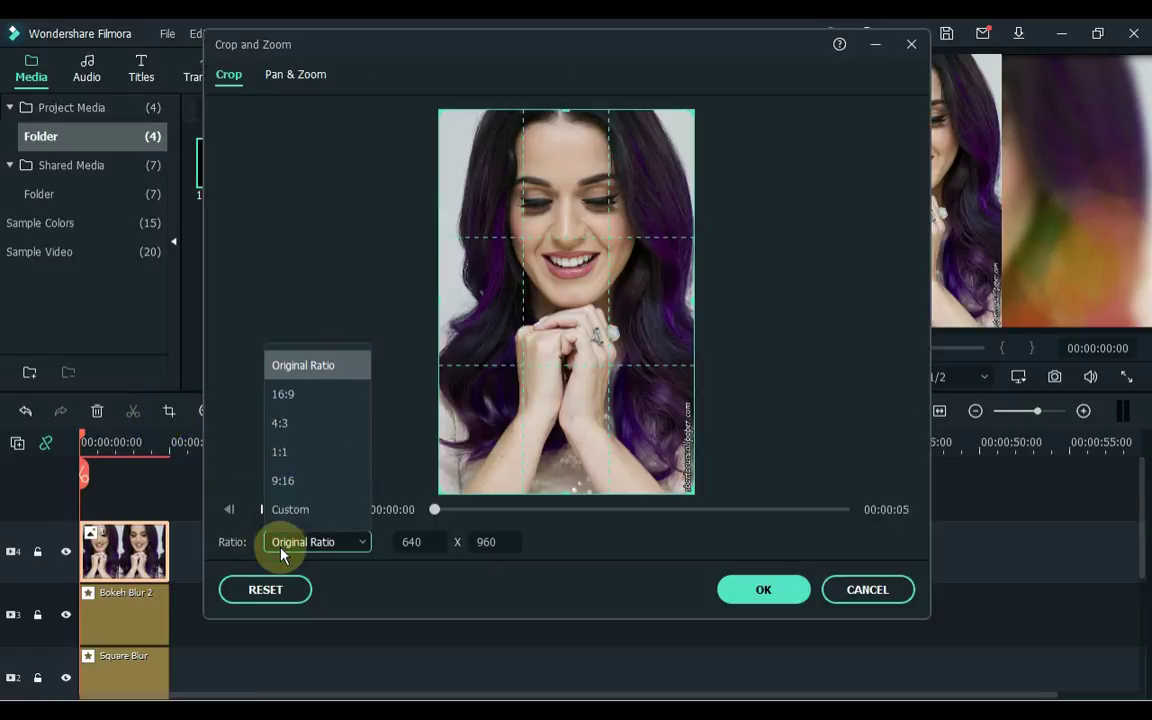
{"action": "left_click", "coordinate": [293, 464]}
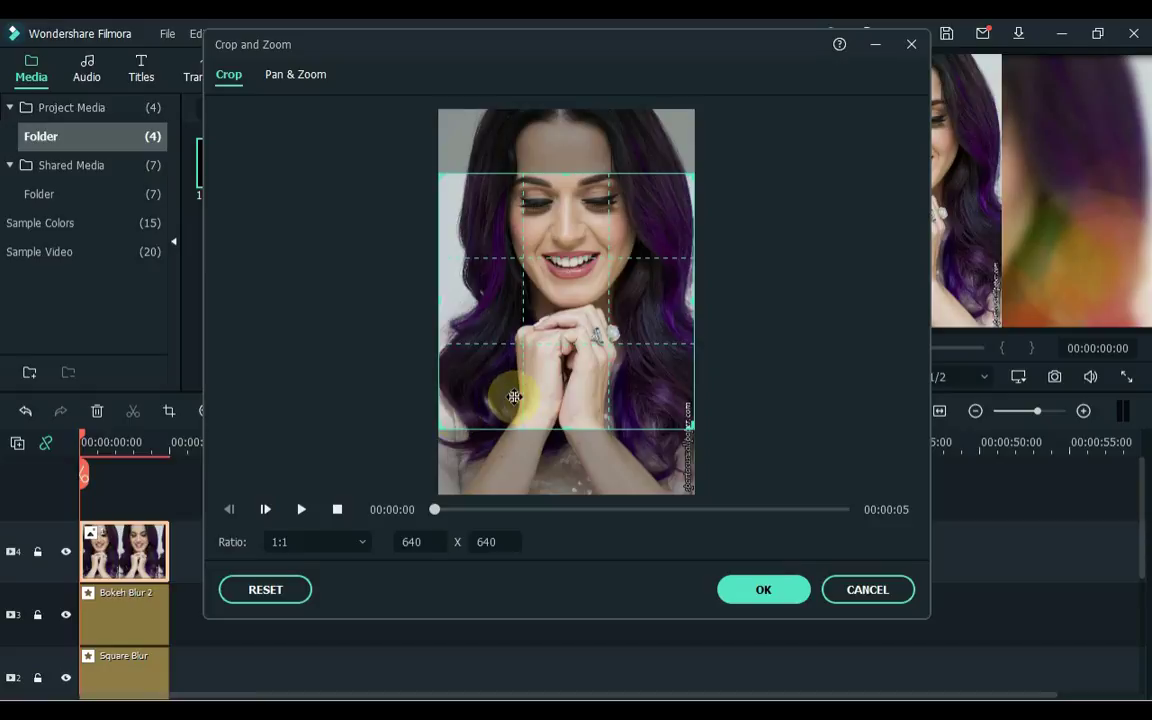
{"action": "left_click_drag", "start_coordinate": [519, 397], "coordinate": [522, 327]}
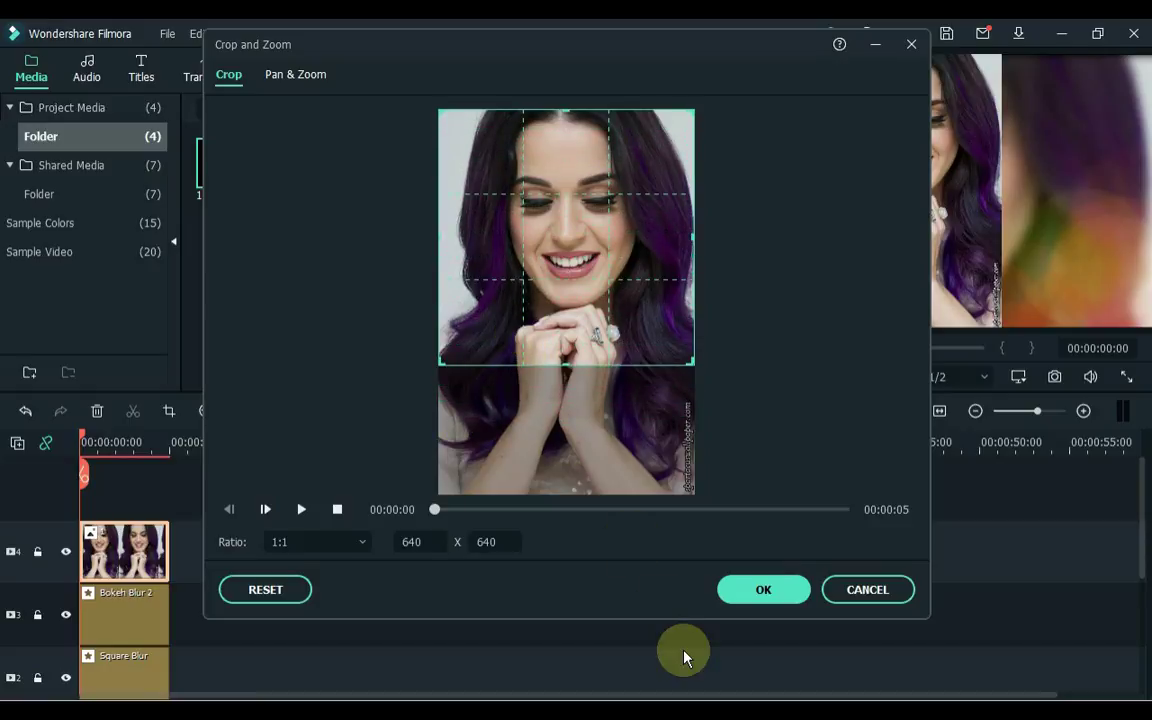
{"action": "left_click", "coordinate": [761, 590]}
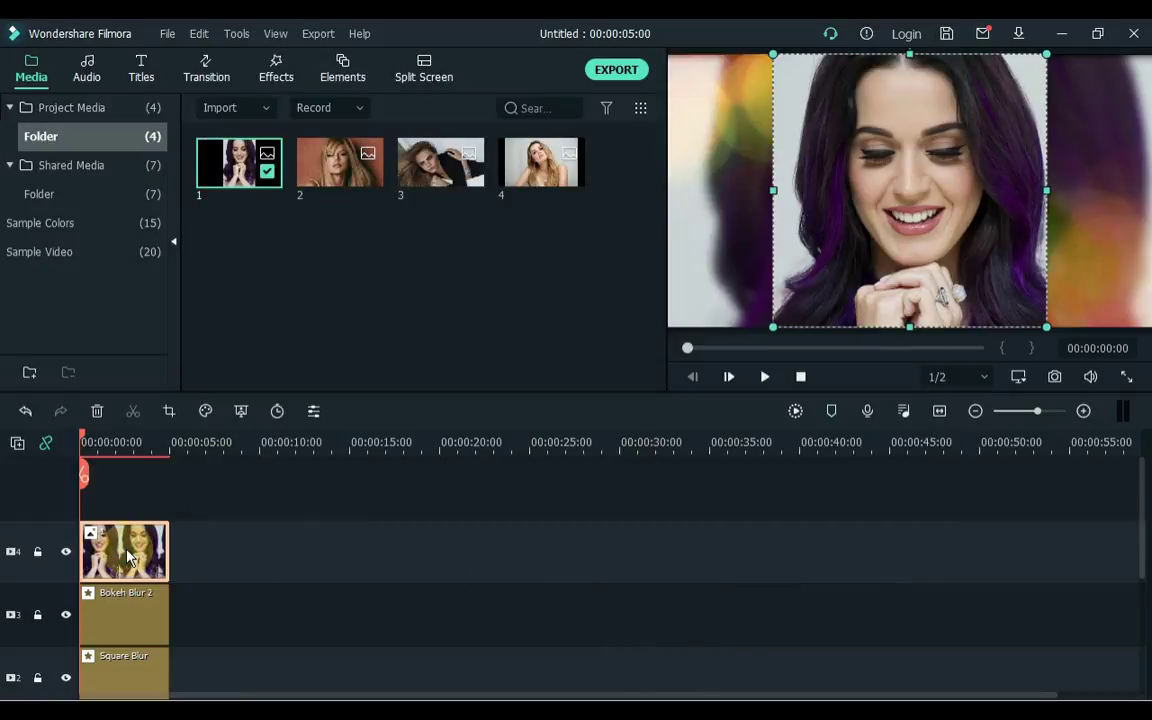
- Scale the square-cropped image on the uppermost track to 80%
{"action": "double_click", "coordinate": [127, 557]}
{"action": "left_click", "coordinate": [25, 107]}
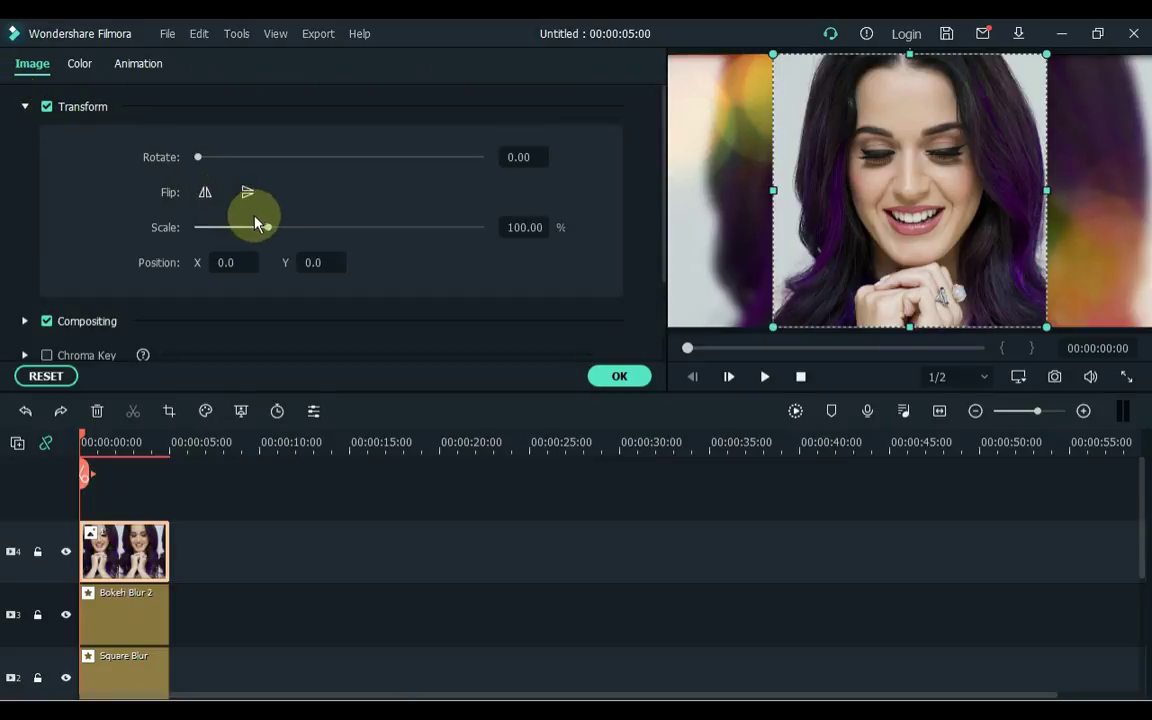
{"action": "double_click", "coordinate": [518, 227]}
{"action": "type", "text": "8"}
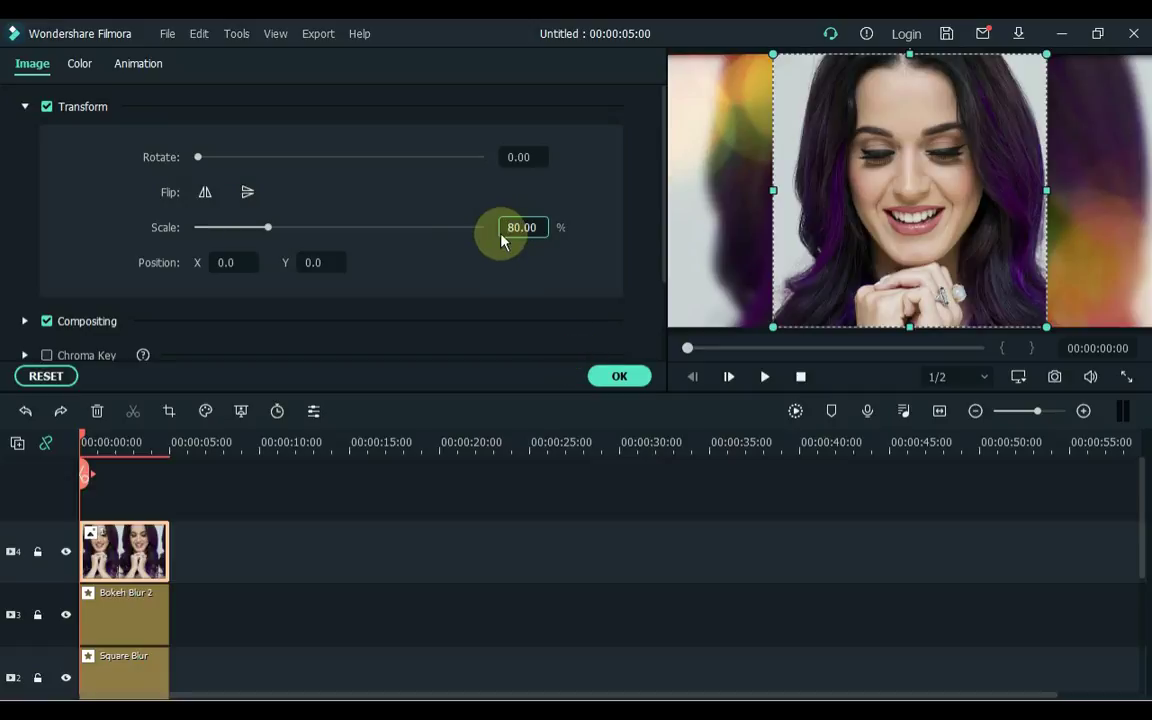
{"action": "left_click", "coordinate": [419, 262]}
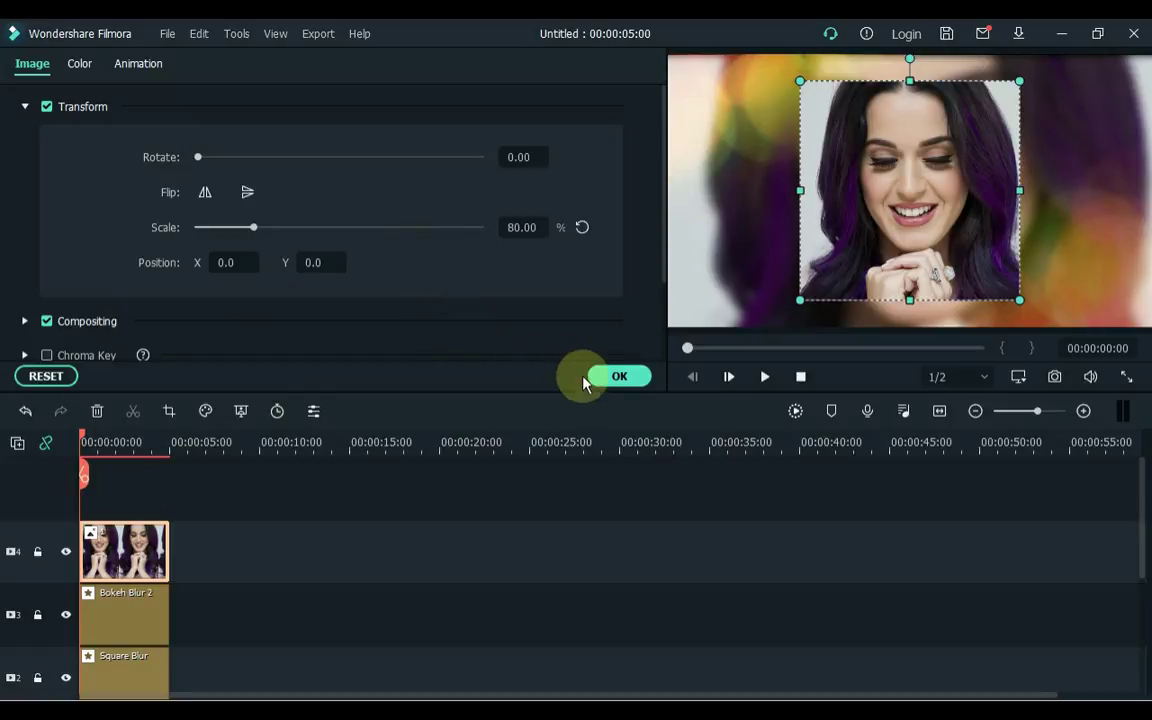
{"action": "left_click", "coordinate": [612, 376]}
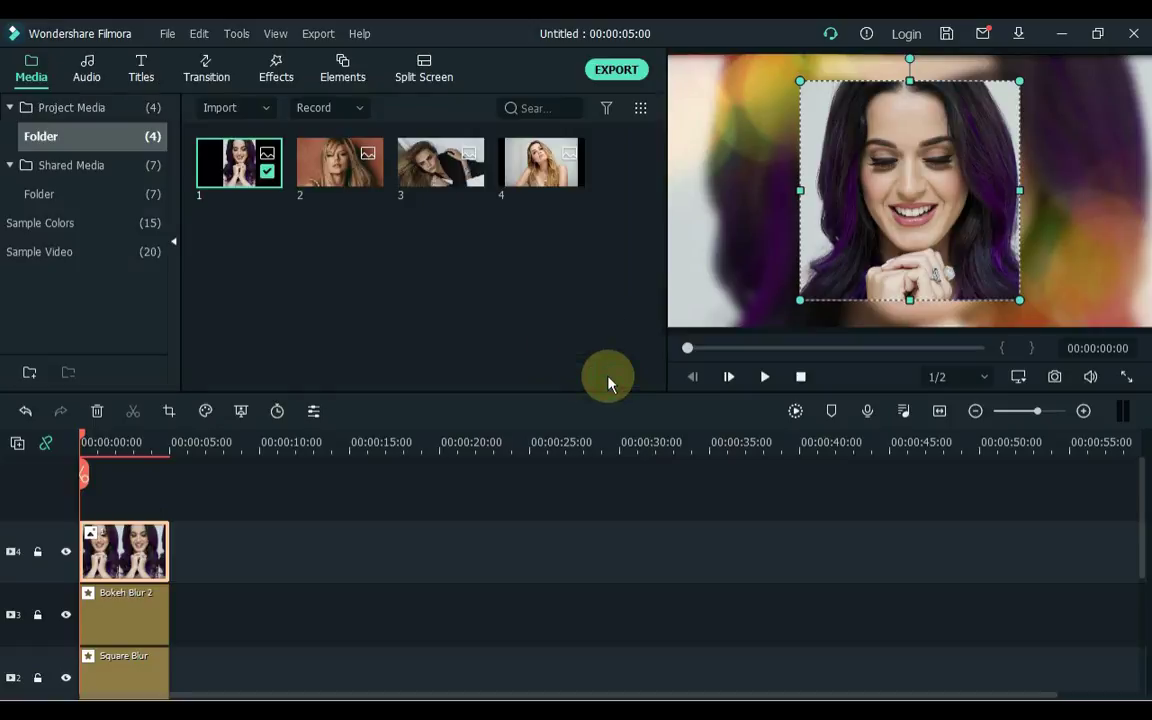
- Find the Border effect and apply it to the square-cropped image clip
{"action": "left_click", "coordinate": [286, 86]}
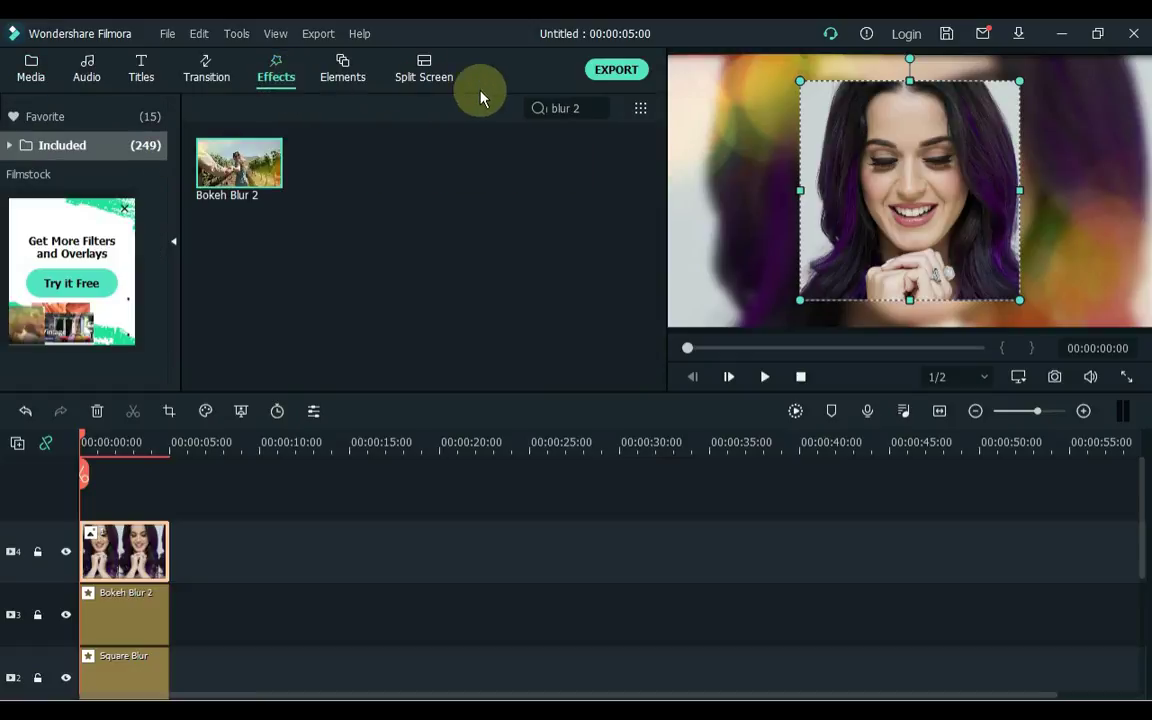
{"action": "left_click", "coordinate": [606, 118]}
{"action": "left_click", "coordinate": [602, 112]}
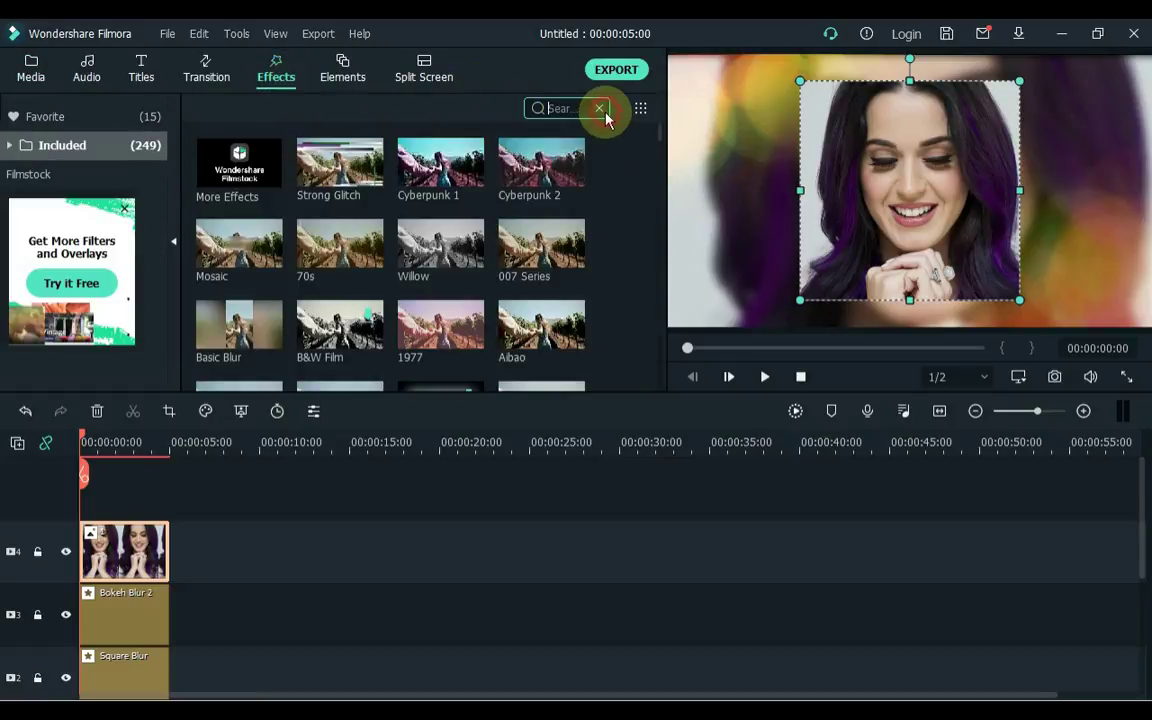
{"action": "type", "text": "Border"}
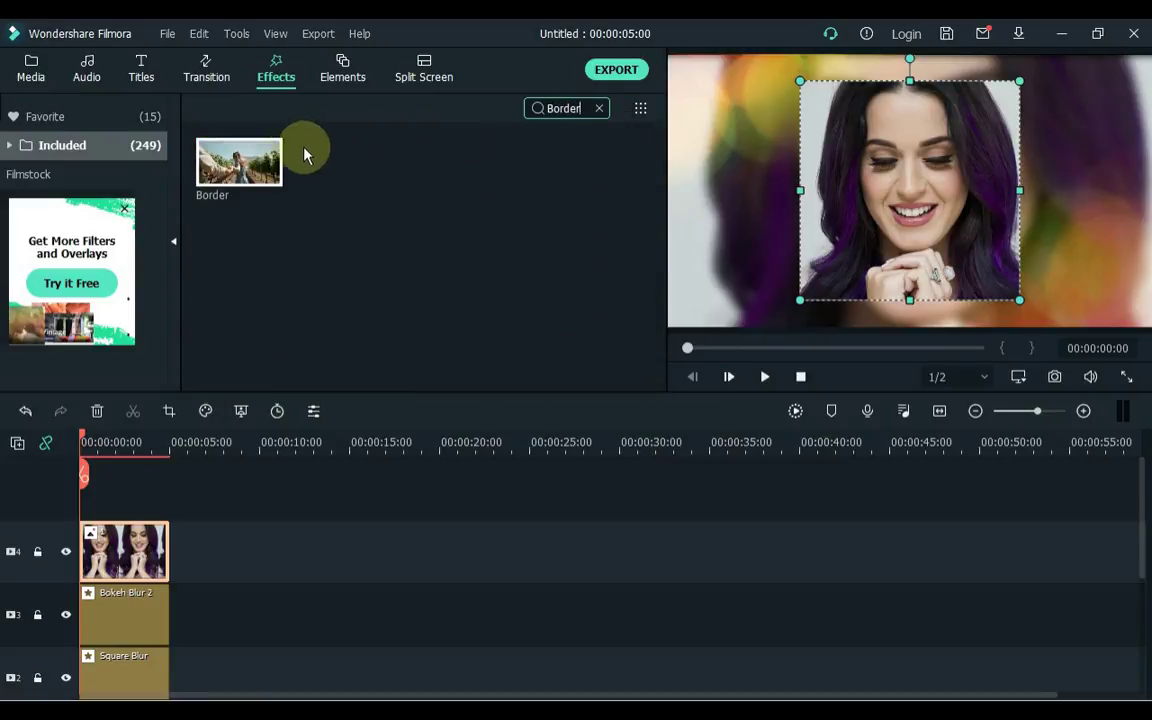
{"action": "left_click_drag", "start_coordinate": [261, 174], "coordinate": [93, 533]}
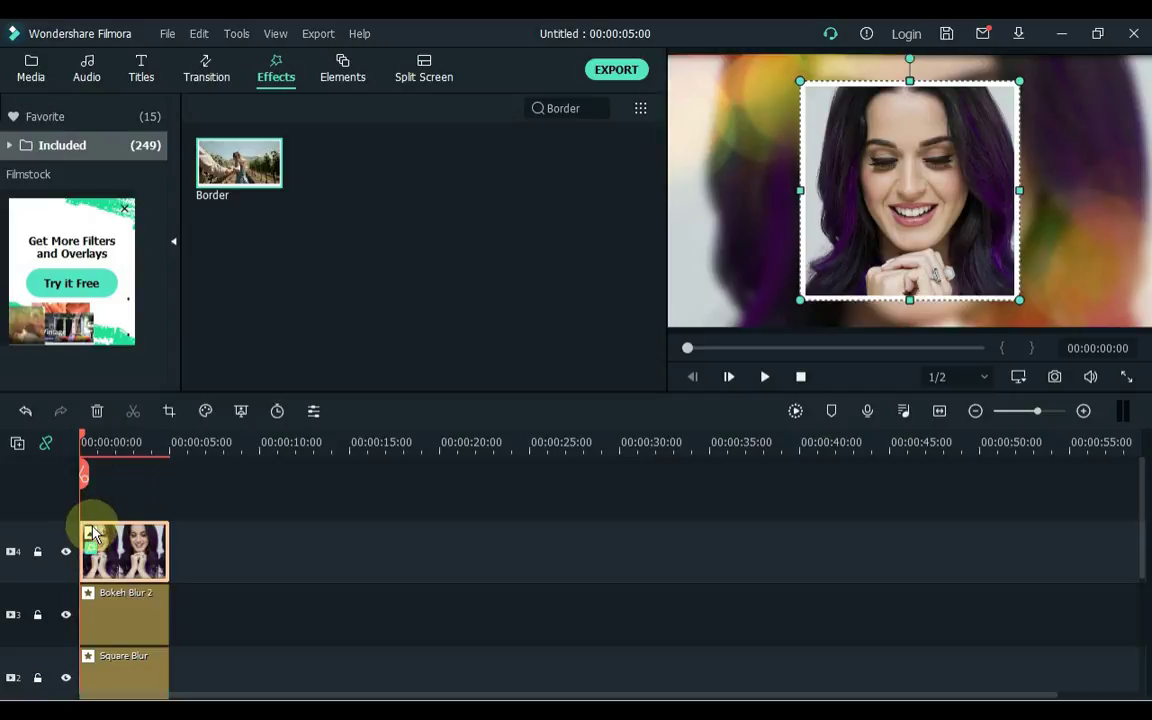
- Set the size and blur of the square image's Border effect to 5 each
{"action": "double_click", "coordinate": [131, 553]}
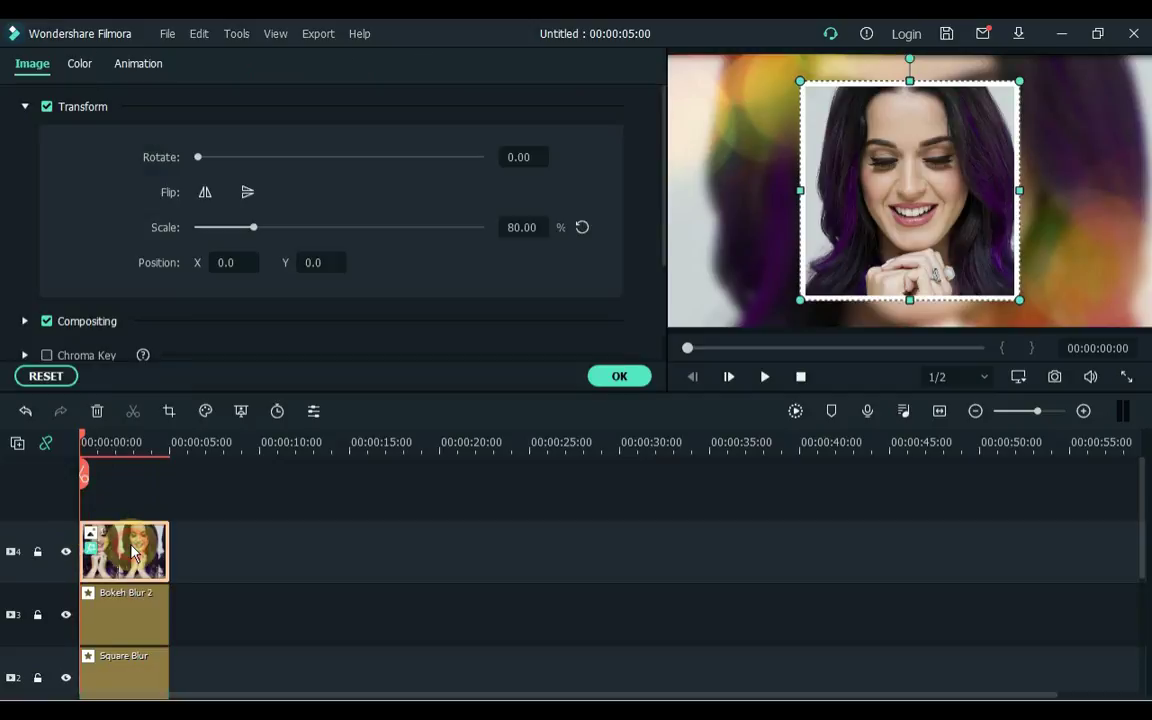
{"action": "left_click", "coordinate": [25, 108]}
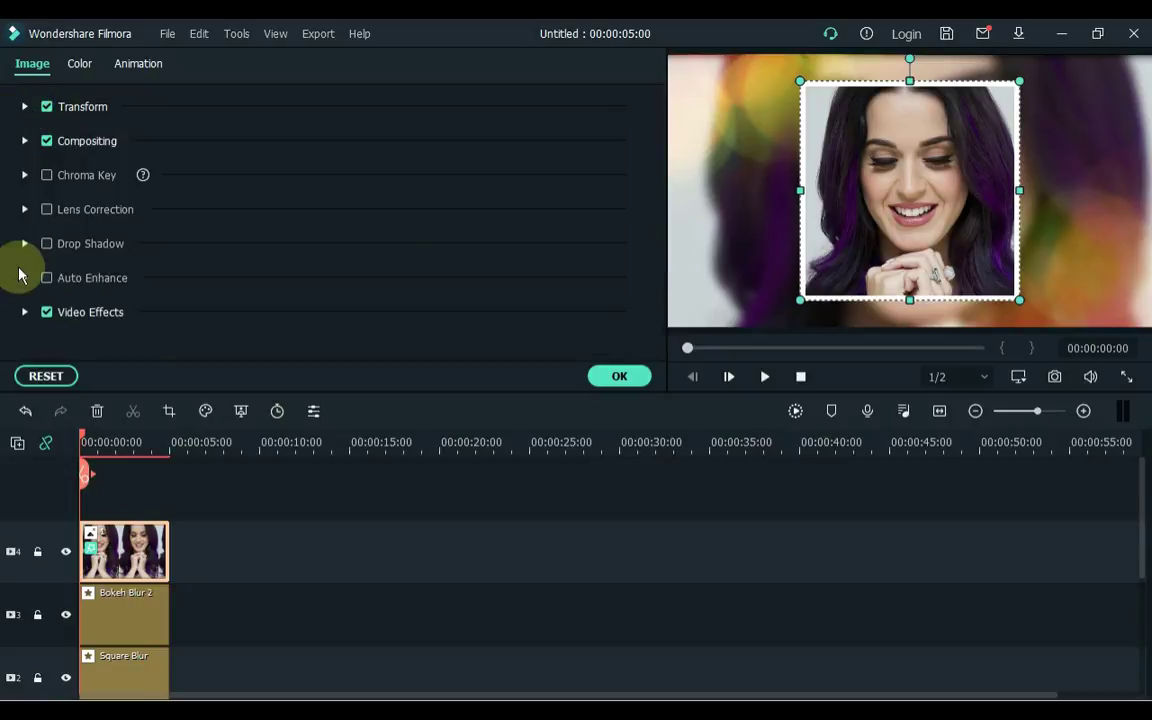
{"action": "left_click", "coordinate": [25, 312]}
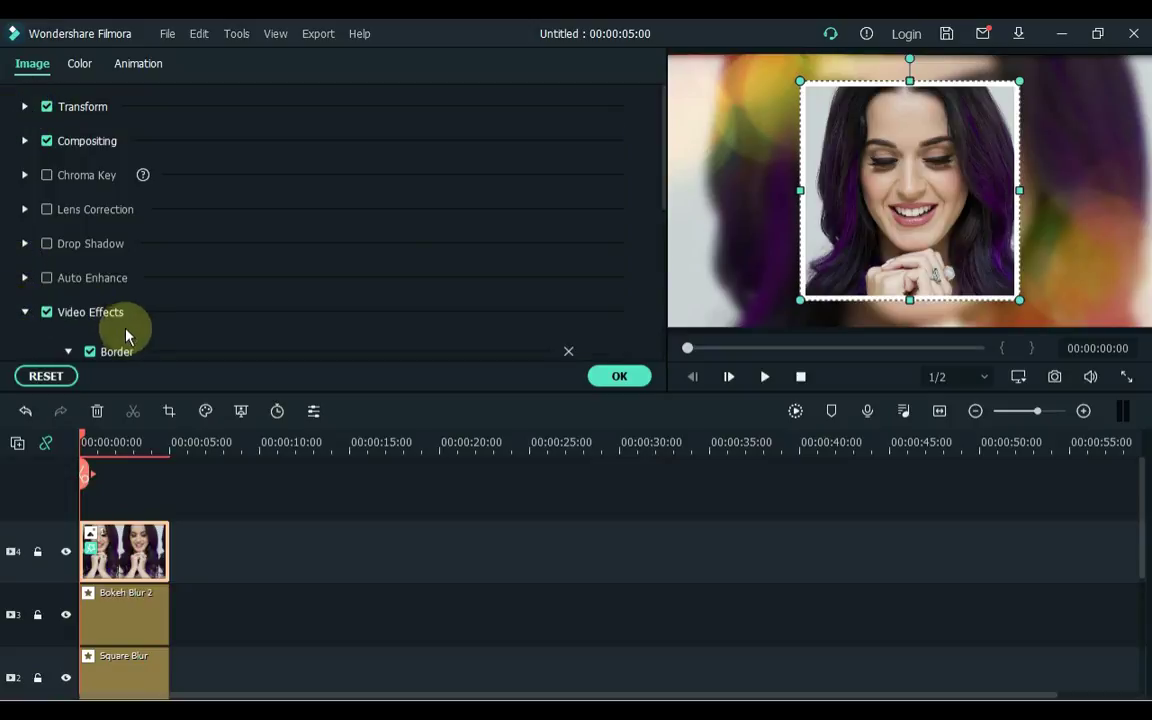
{"action": "scroll", "coordinate": [129, 335], "scroll_direction": "down", "scroll_amount": 1}
{"action": "scroll", "coordinate": [129, 335], "scroll_direction": "down", "scroll_amount": 1}
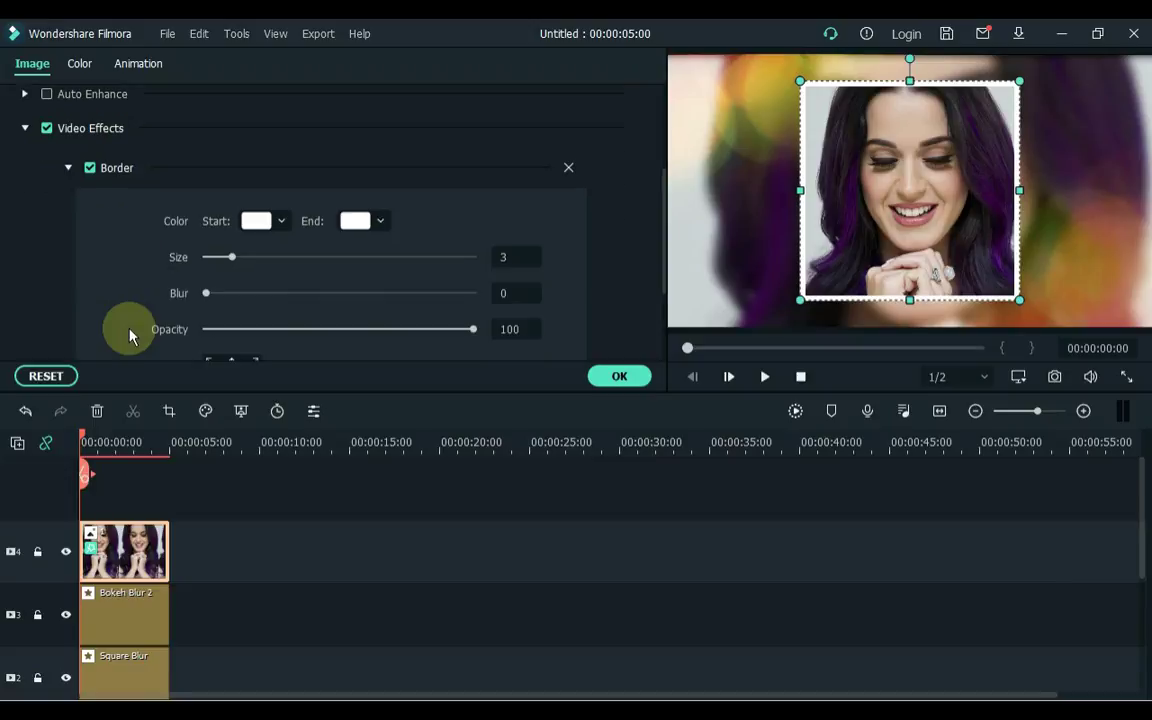
{"action": "left_click_drag", "start_coordinate": [233, 258], "coordinate": [255, 300]}
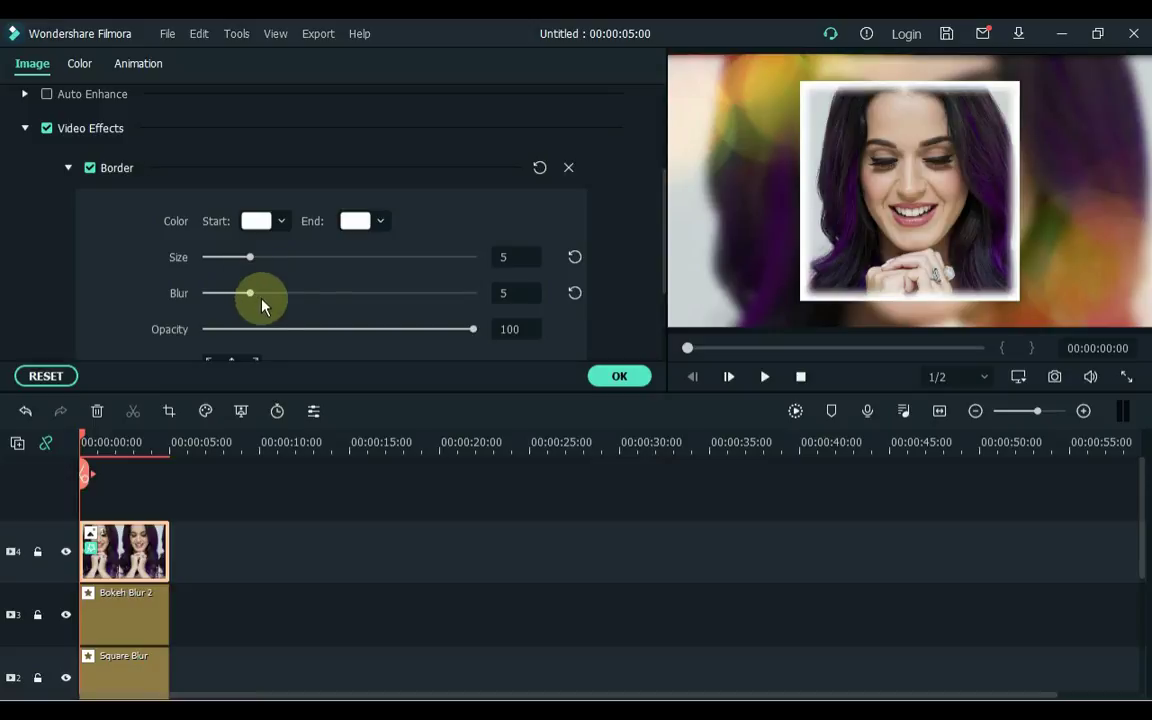
- Add a custom animation keyframe to the bordered square image clip at 00:00:00:10, keeping its full scale and centred position
{"action": "left_click", "coordinate": [153, 68]}
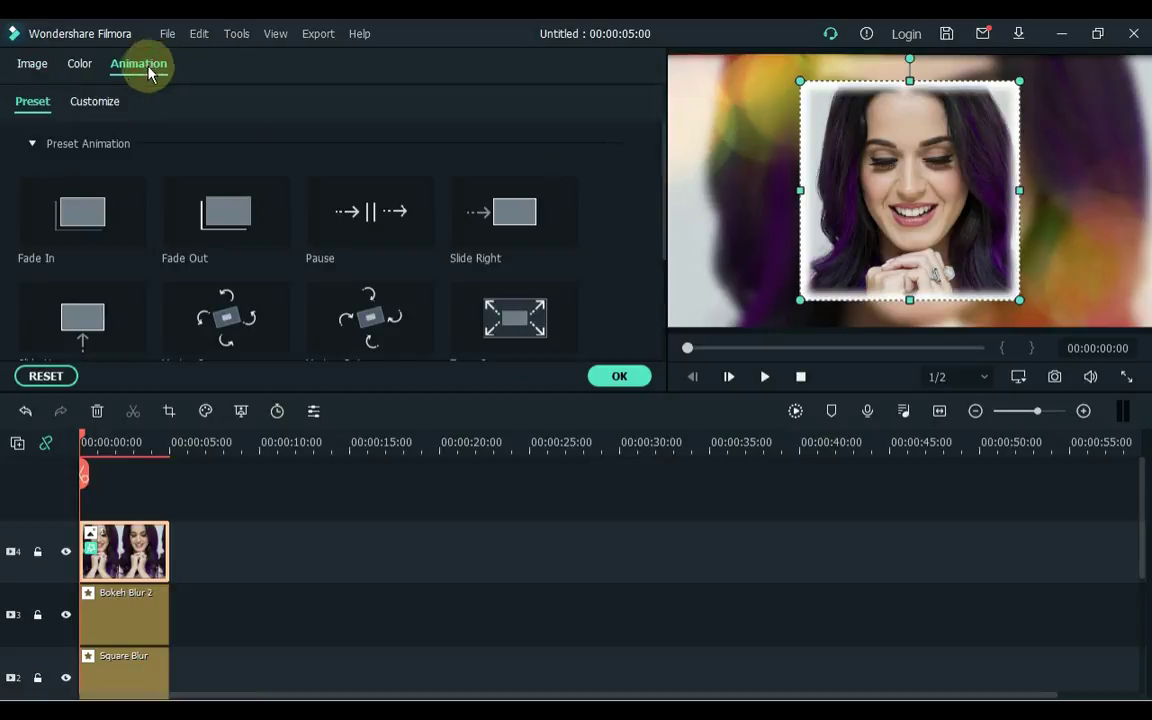
{"action": "left_click", "coordinate": [104, 105]}
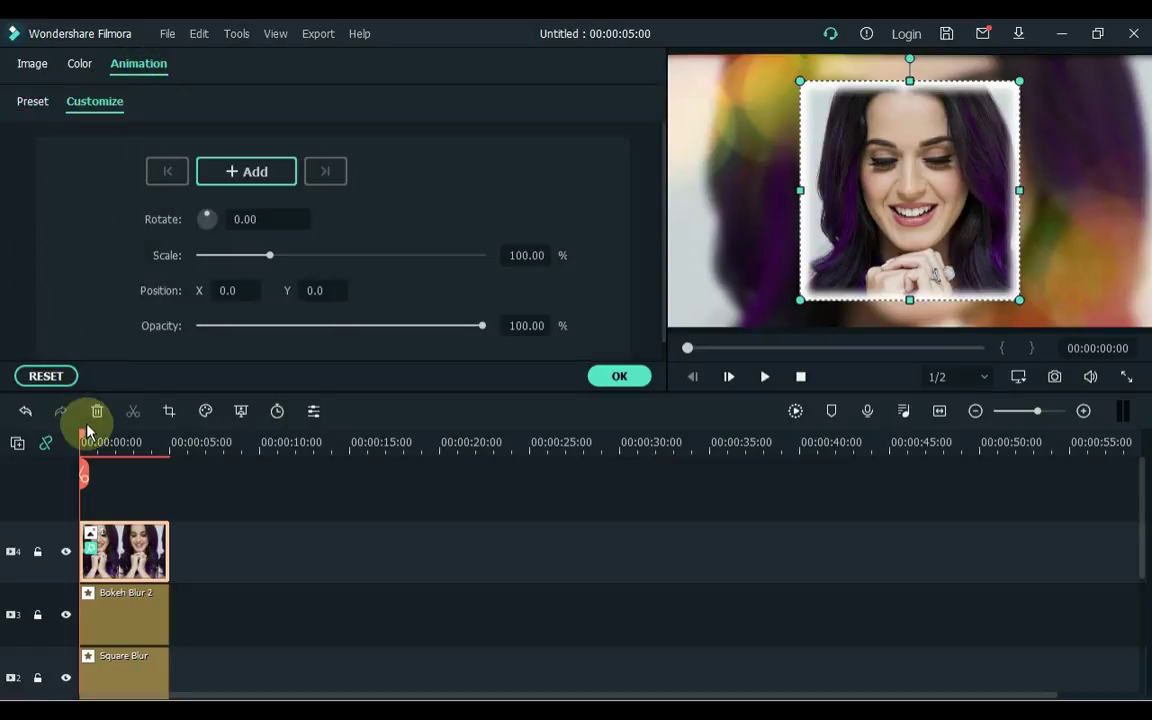
{"action": "scroll", "coordinate": [226, 450], "scroll_direction": "up", "scroll_amount": 5}
{"action": "scroll", "coordinate": [198, 441], "scroll_direction": "down", "scroll_amount": 1}
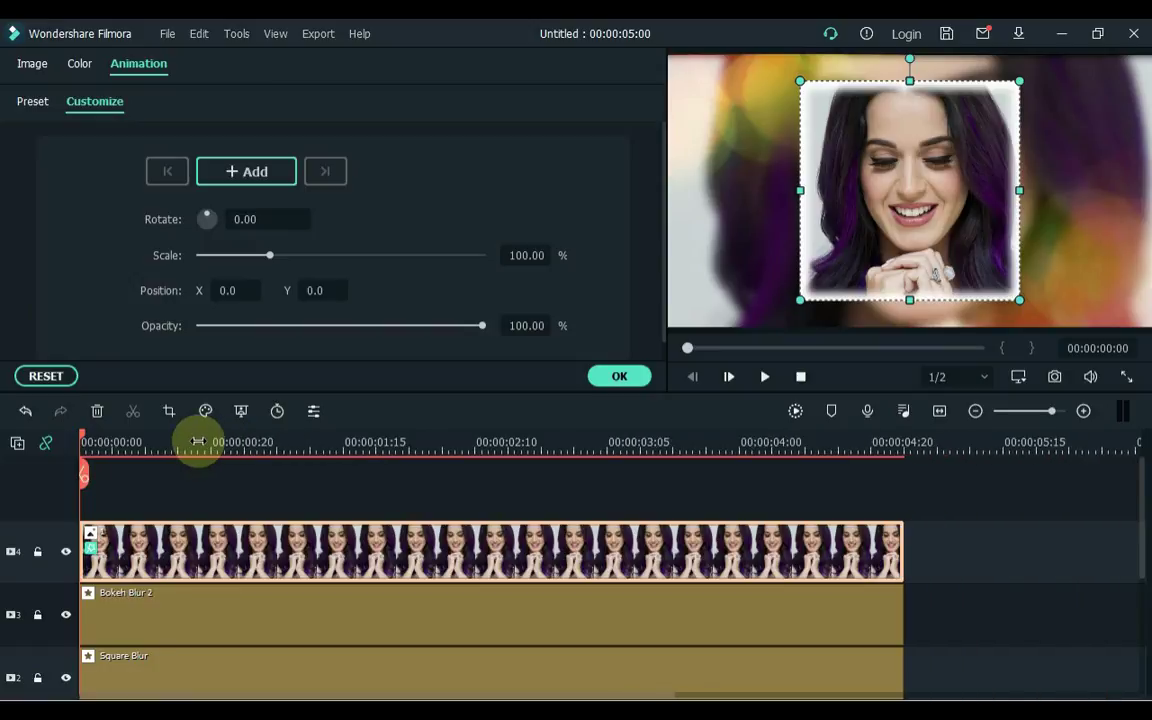
{"action": "left_click", "coordinate": [145, 443]}
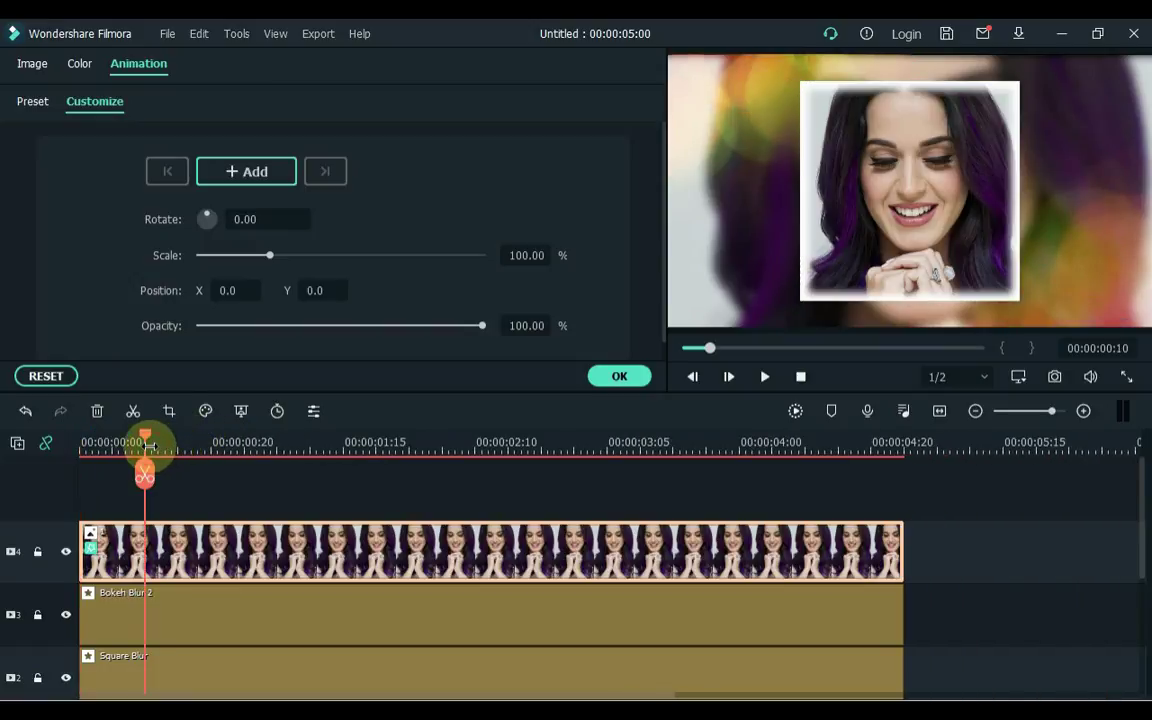
{"action": "left_click", "coordinate": [258, 174]}
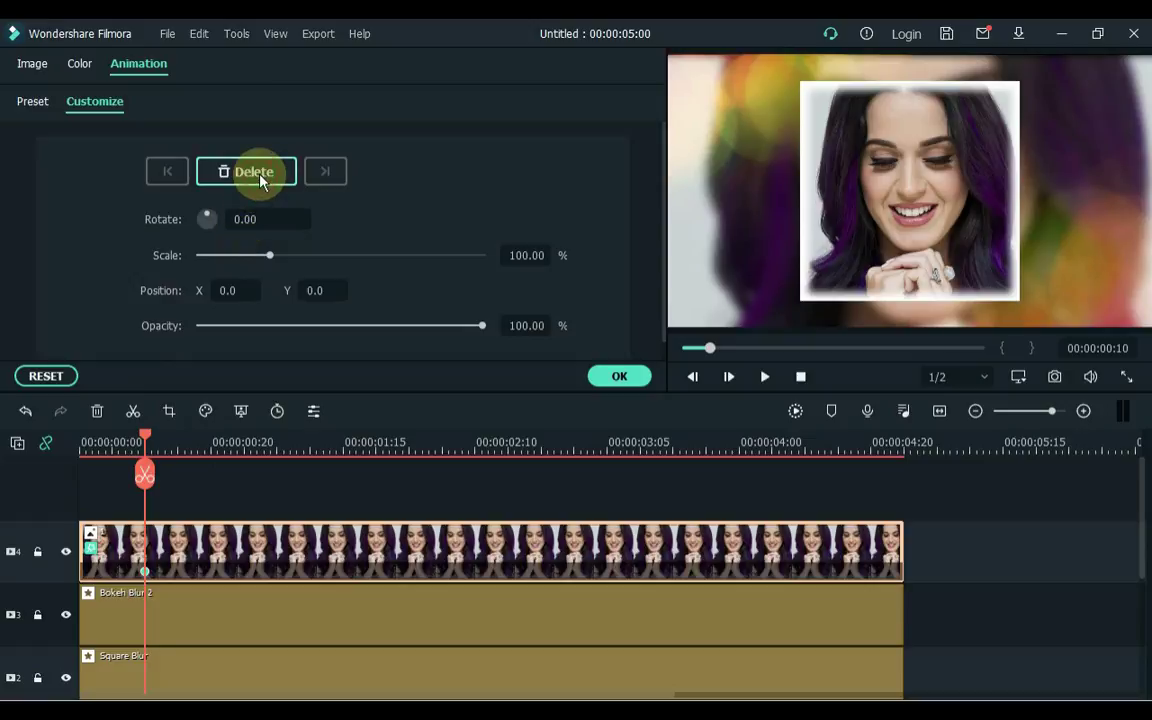
- Set the square image's scale to 50% and Y position to 230 at the clip's start, and play back the entrance
{"action": "left_click", "coordinate": [84, 443]}
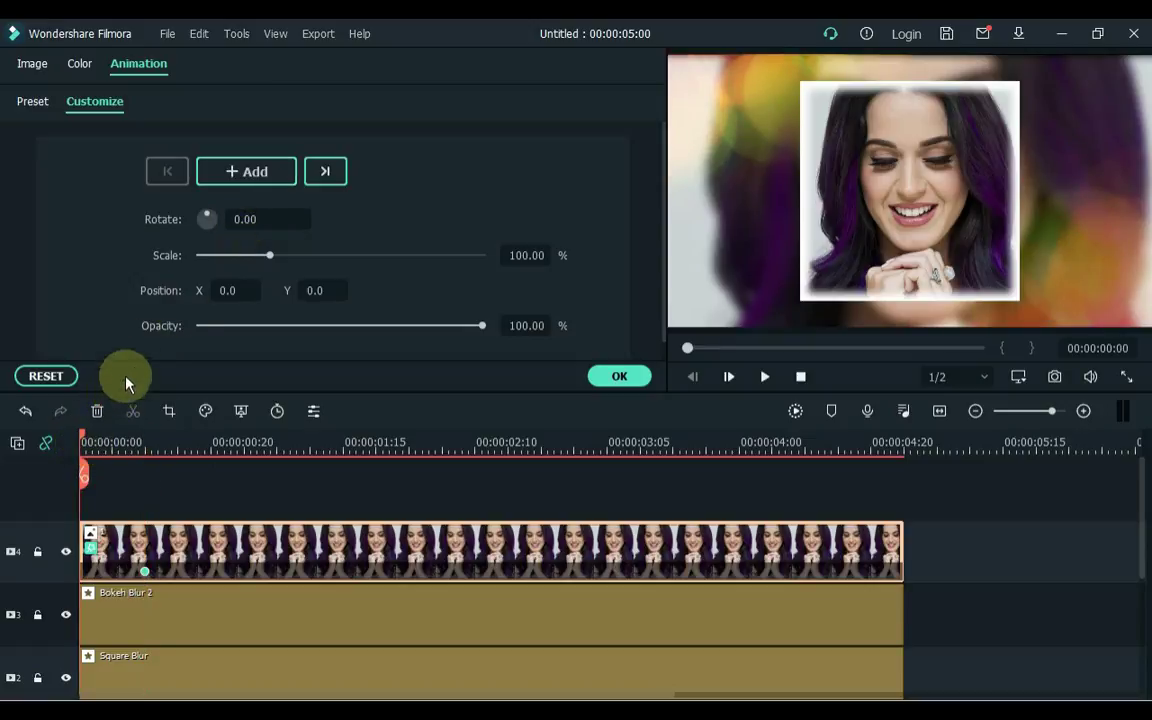
{"action": "left_click", "coordinate": [519, 255]}
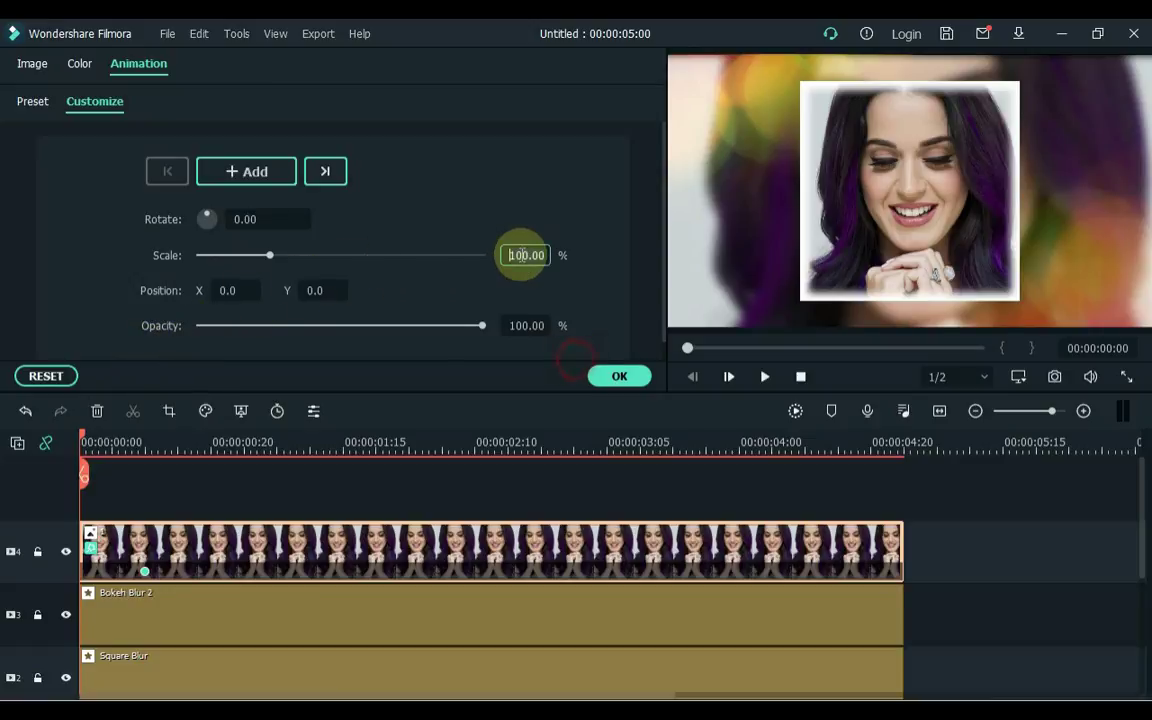
{"action": "type", "text": "50"}
{"action": "key", "text": "Return"}
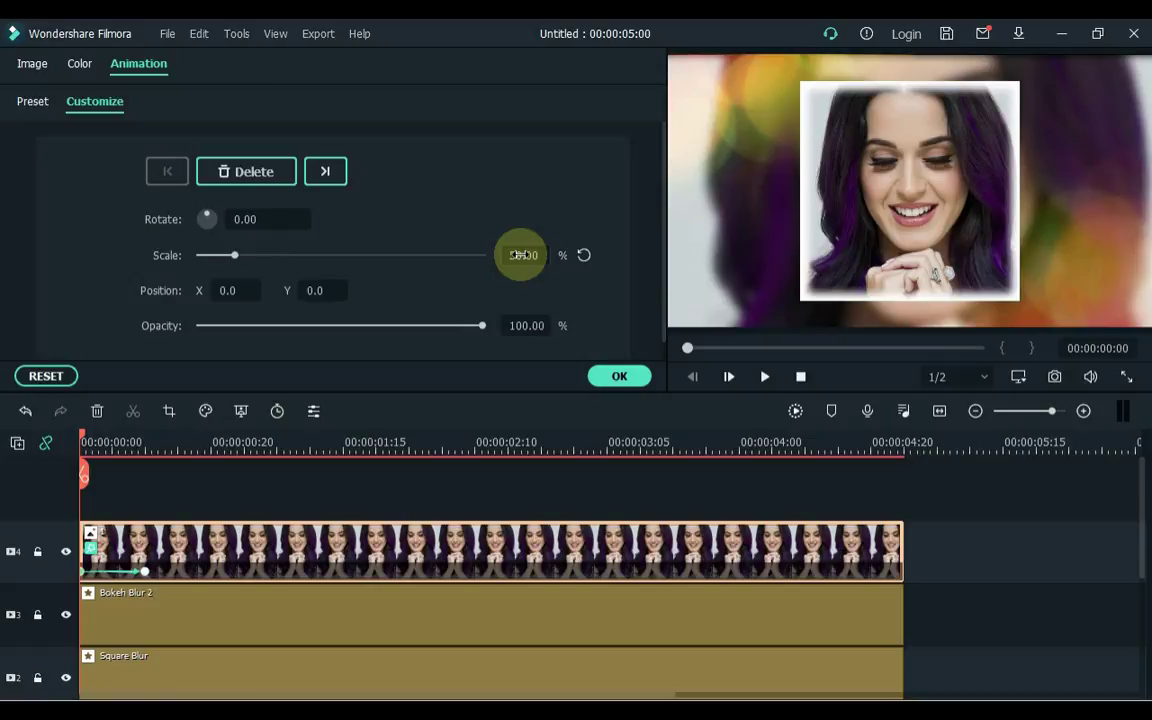
{"action": "left_click", "coordinate": [316, 289]}
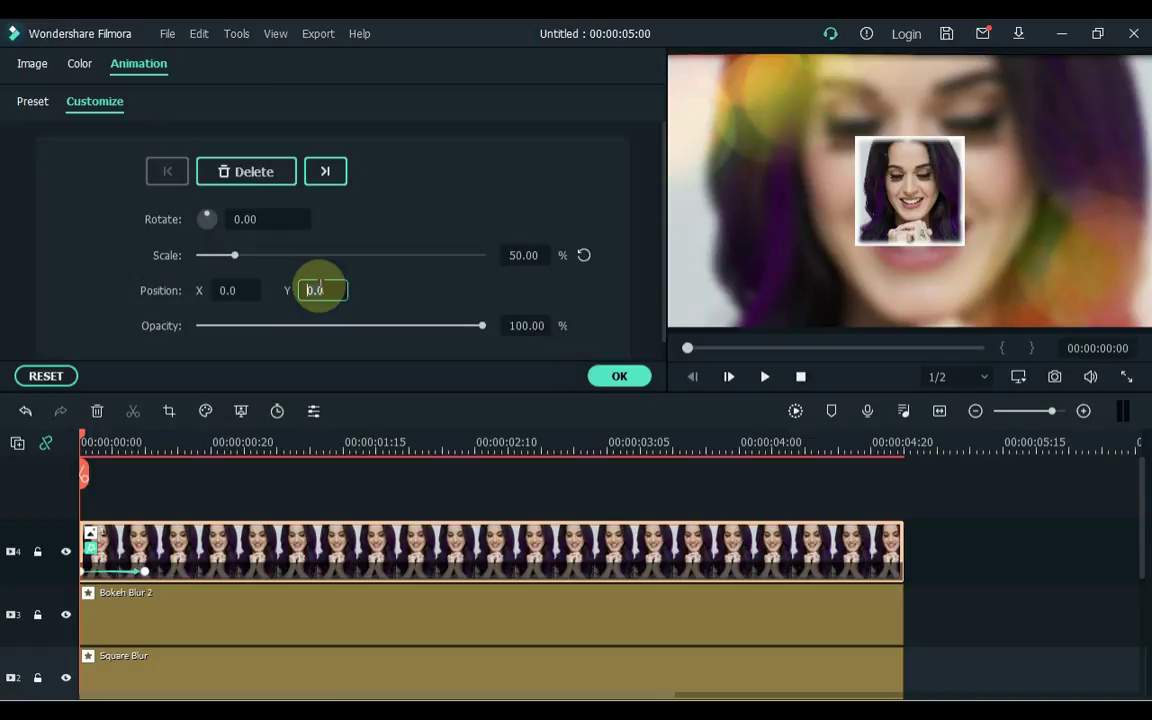
{"action": "type", "text": "23"}
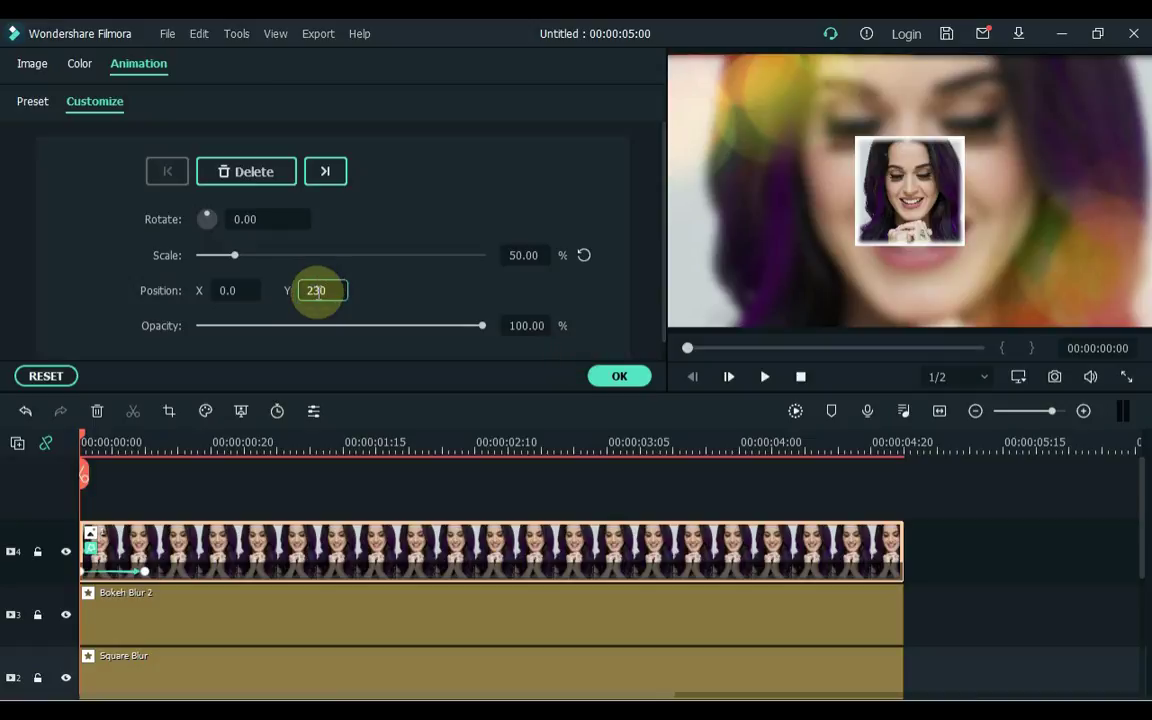
{"action": "type", "text": "0"}
{"action": "key", "text": "Return"}
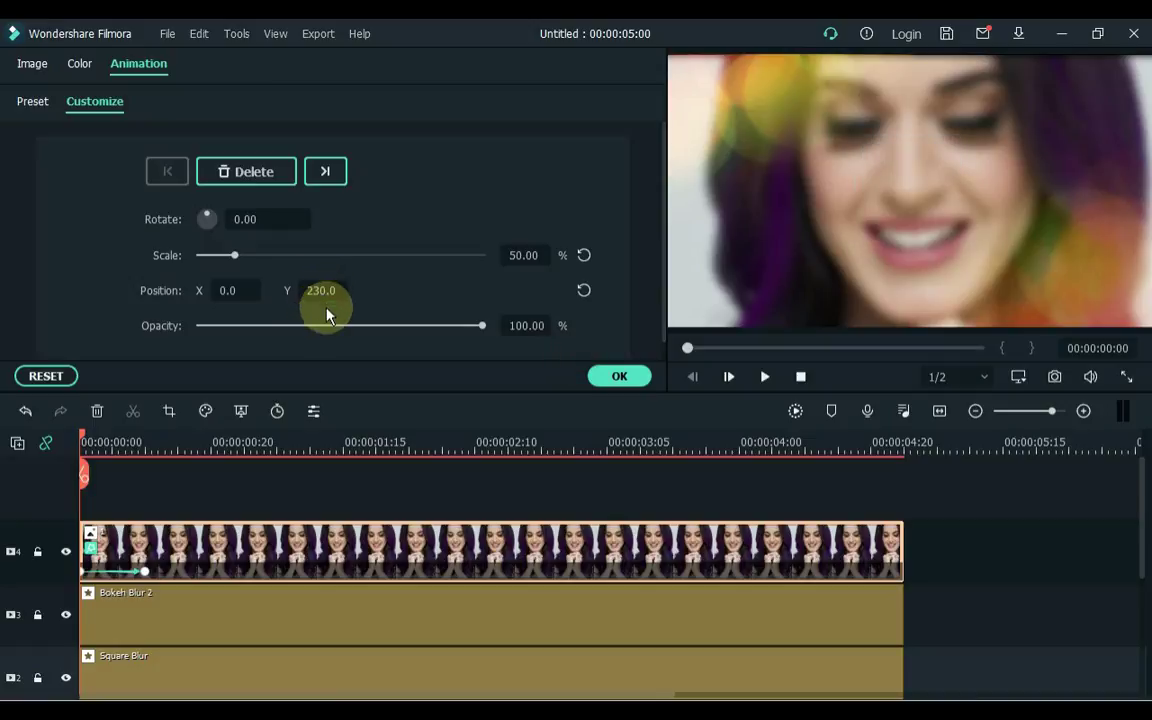
{"action": "left_click", "coordinate": [146, 517]}
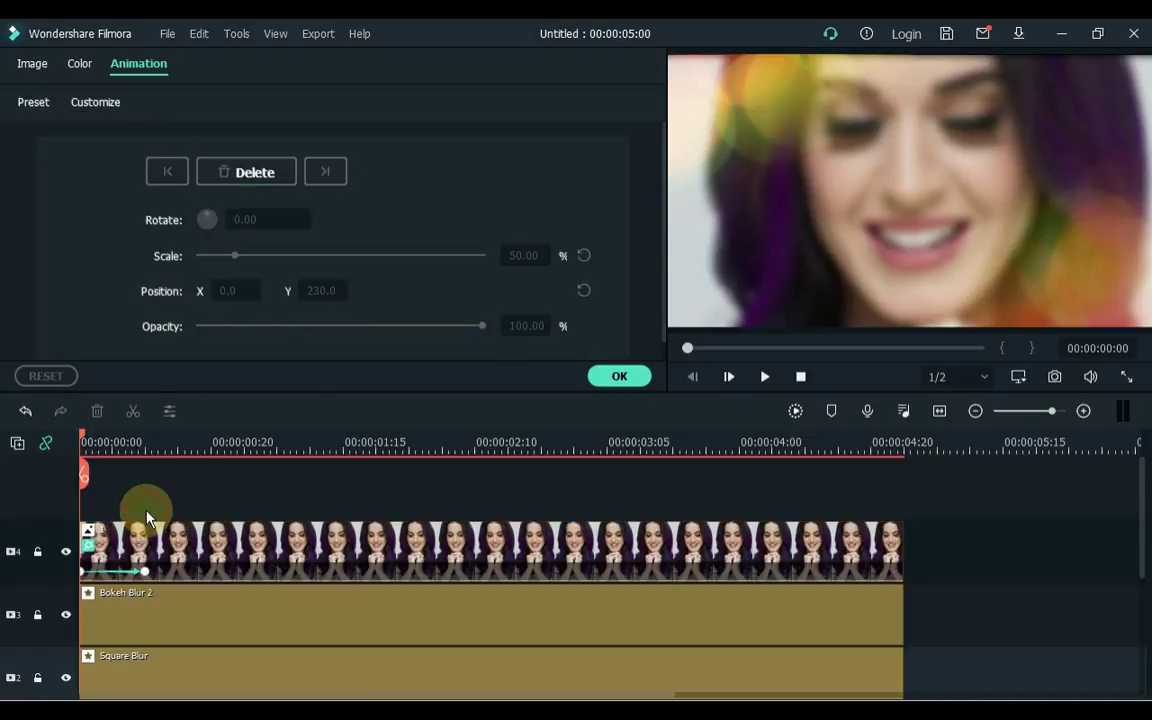
{"action": "key", "text": "space"}
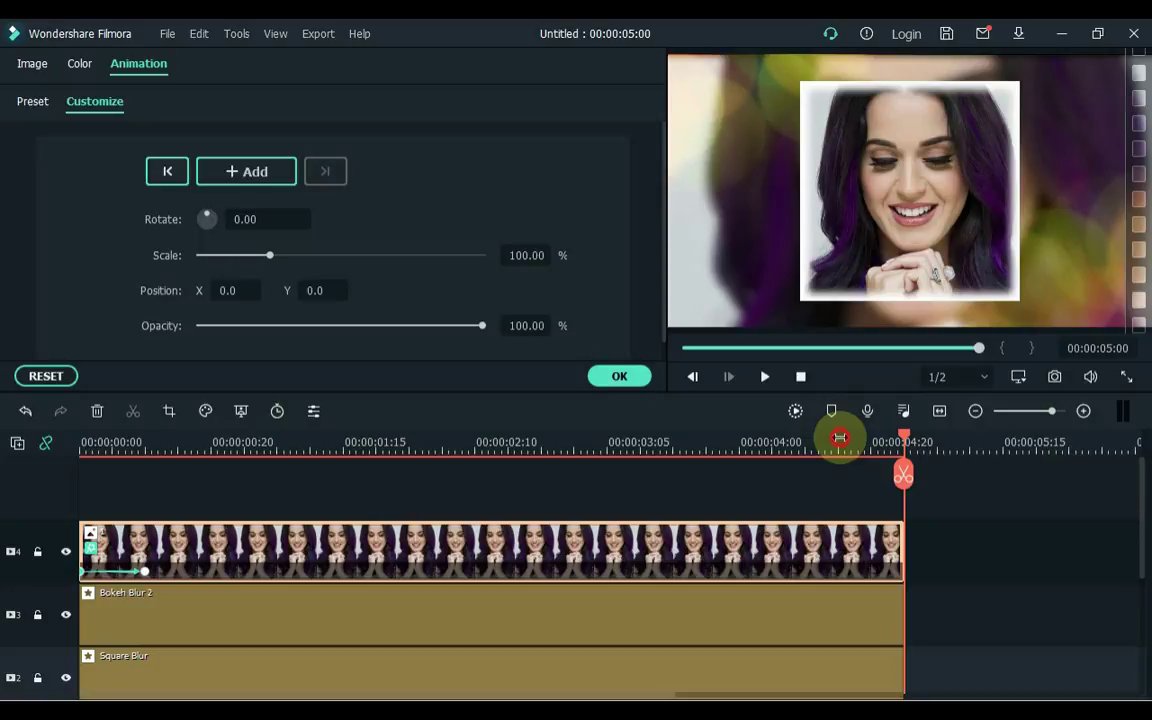
- Animate the square image's exit with an unchanged keyframe at 00:00:04:15 and one at 00:00:04:24 with Y position -230 and scale 50%
{"action": "left_click", "coordinate": [839, 437]}
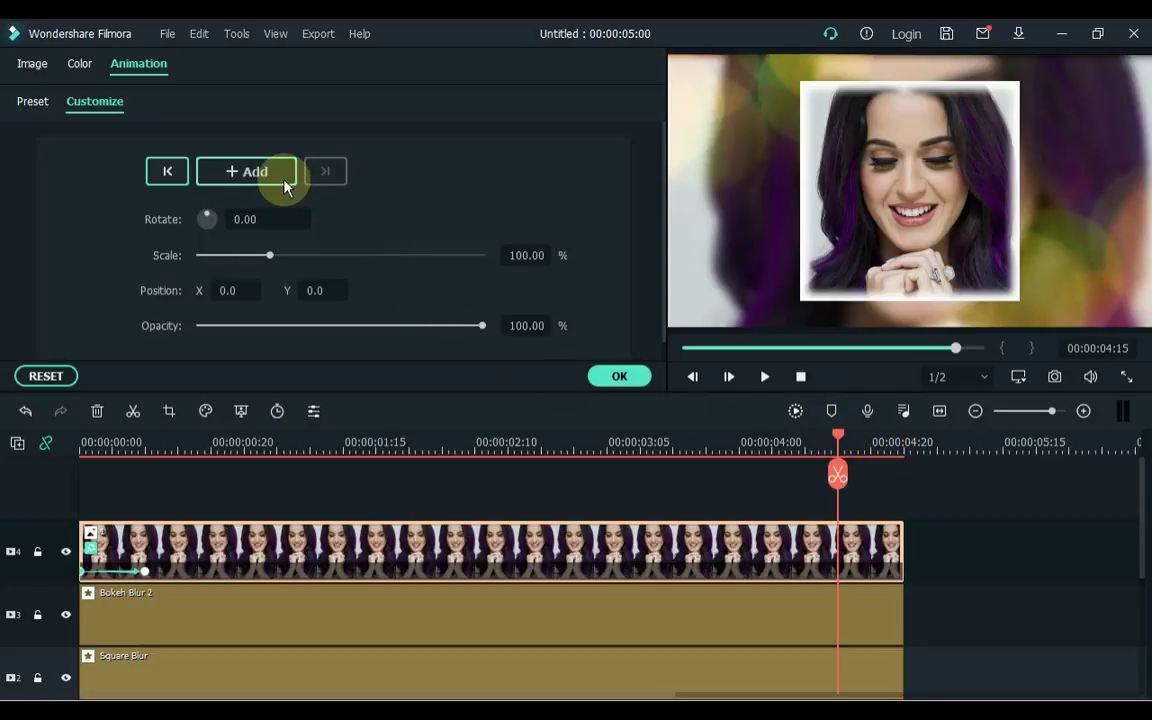
{"action": "left_click", "coordinate": [279, 182]}
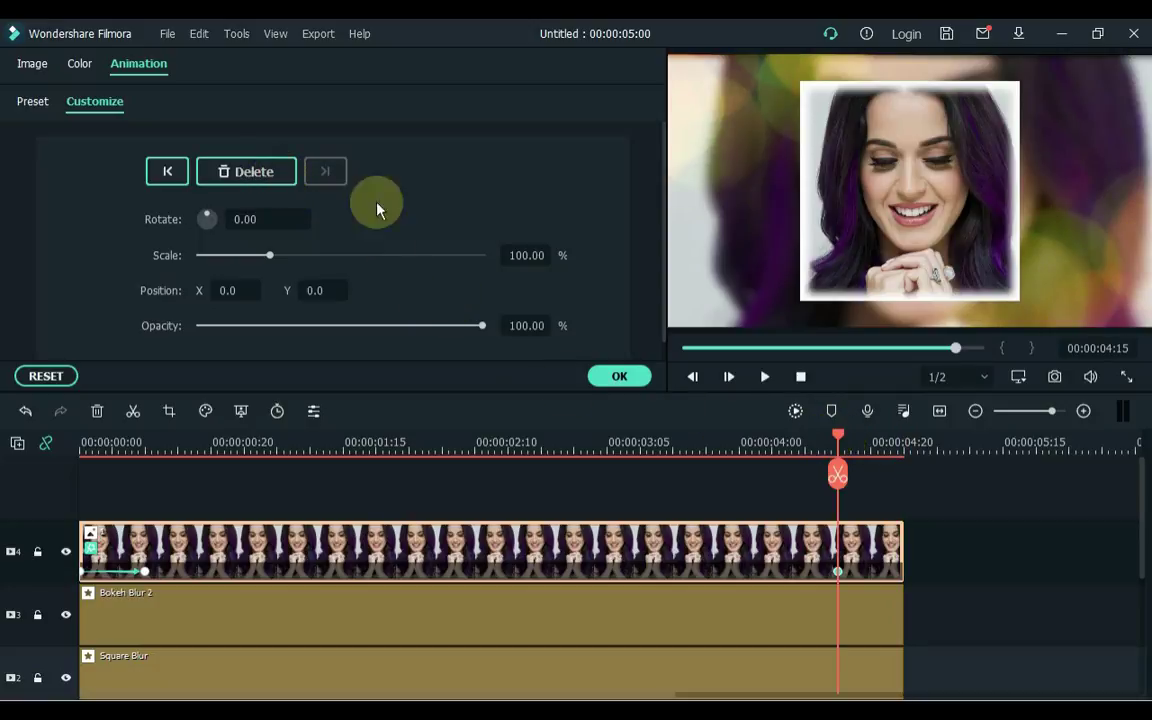
{"action": "left_click", "coordinate": [897, 445]}
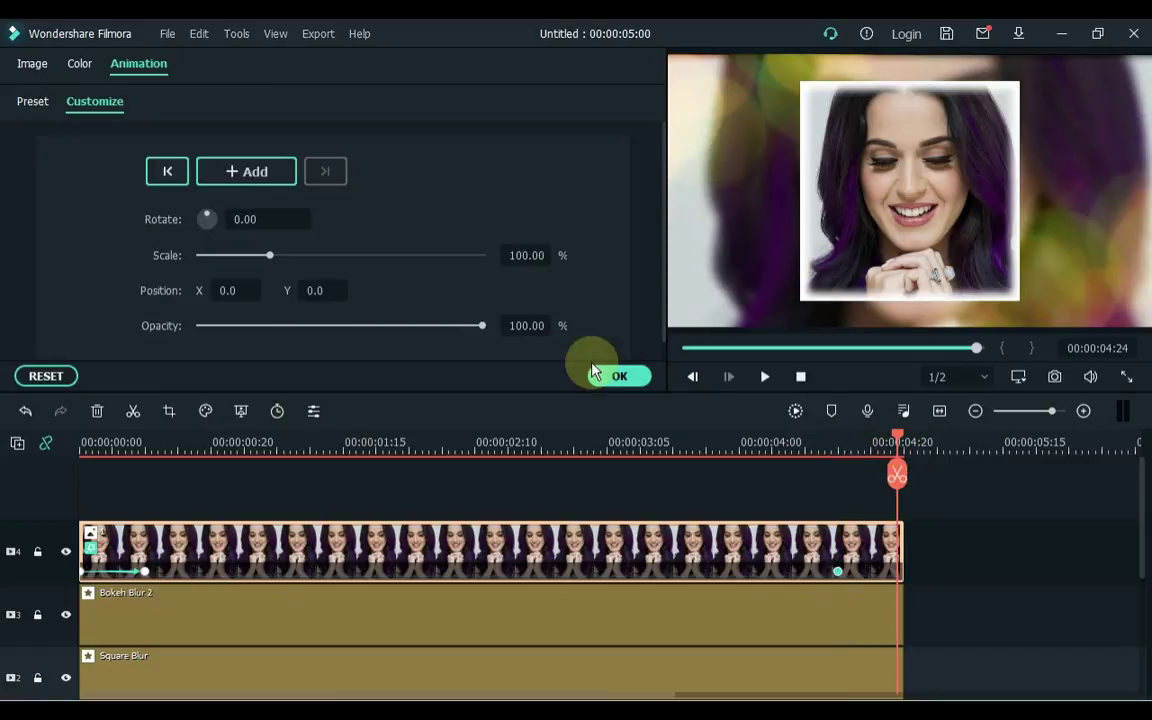
{"action": "left_click", "coordinate": [322, 290]}
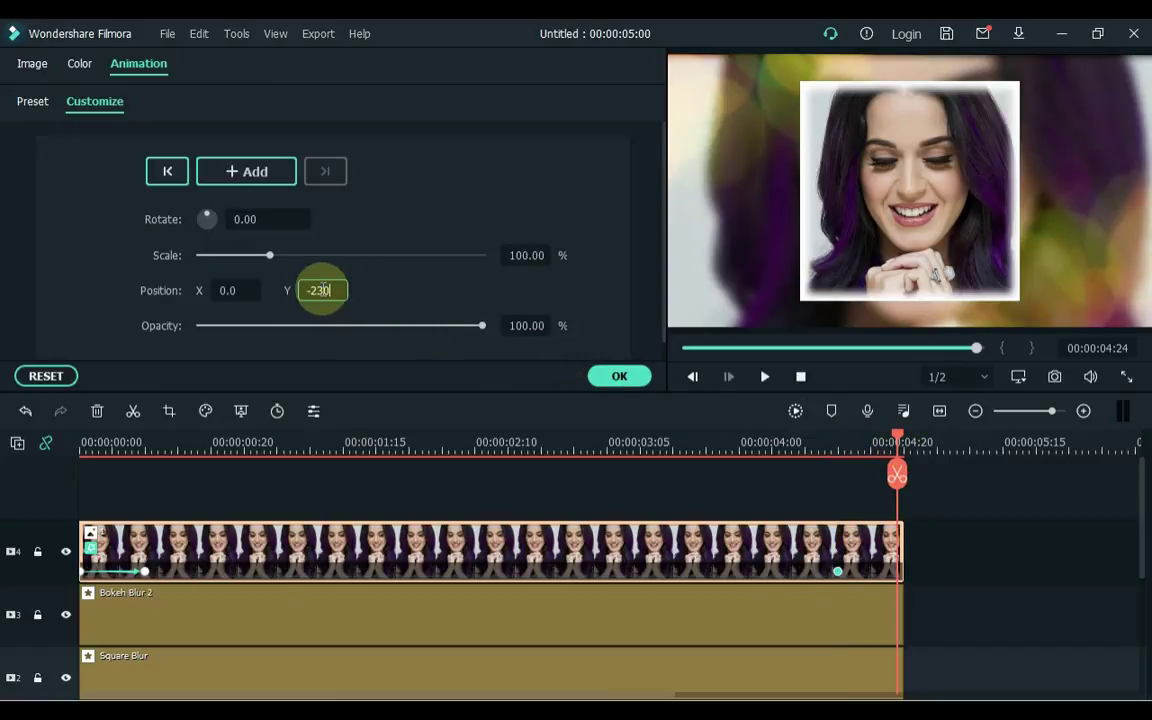
{"action": "key", "text": "Return"}
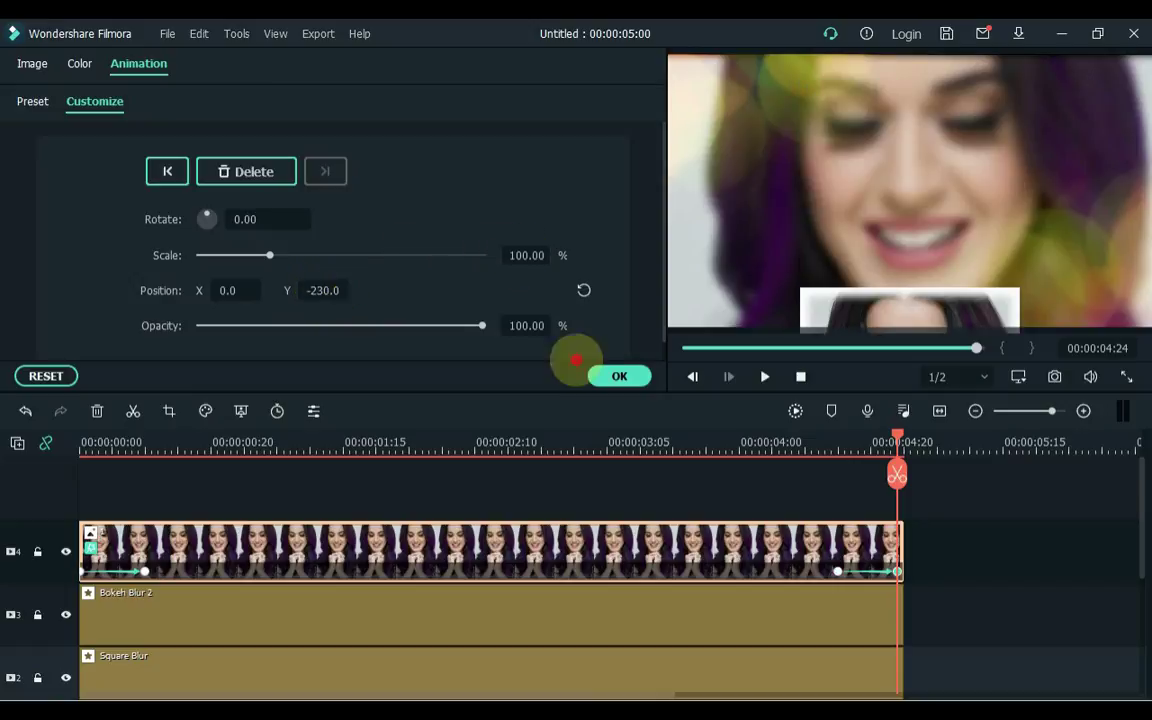
{"action": "left_click", "coordinate": [521, 254]}
{"action": "type", "text": "50"}
{"action": "key", "text": "Return"}
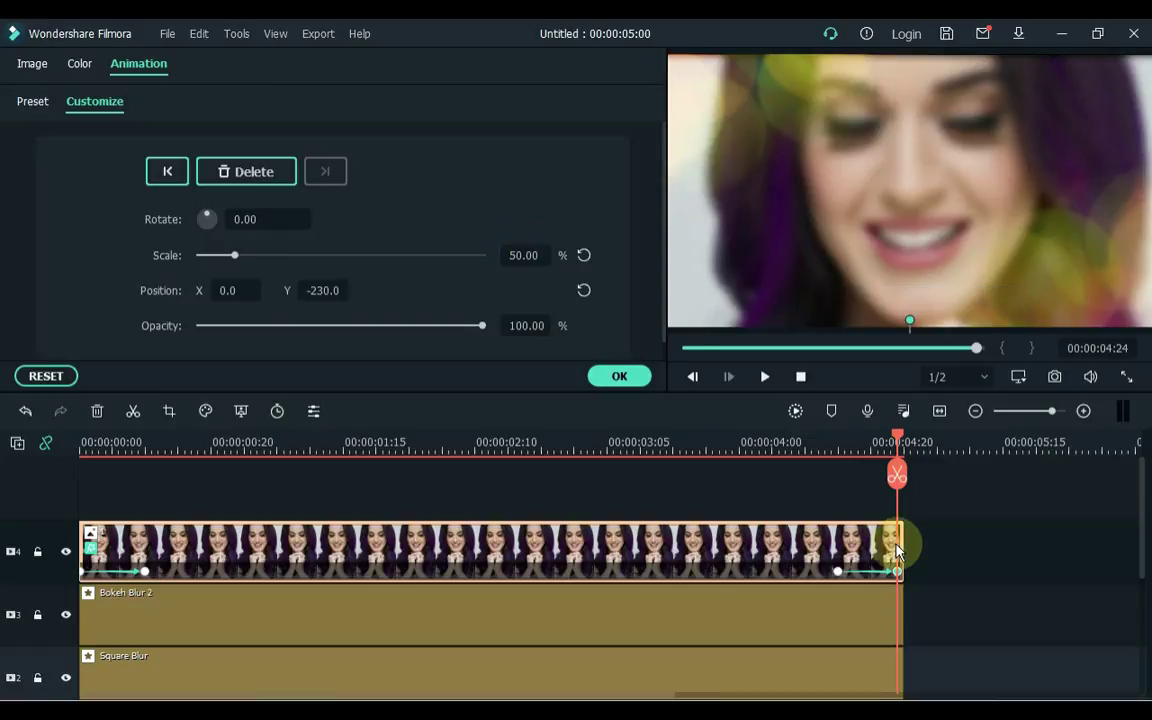
- Play back the square image's entrance and exit animations and accept the animation settings
{"action": "left_click", "coordinate": [831, 437]}
{"action": "key", "text": "space"}
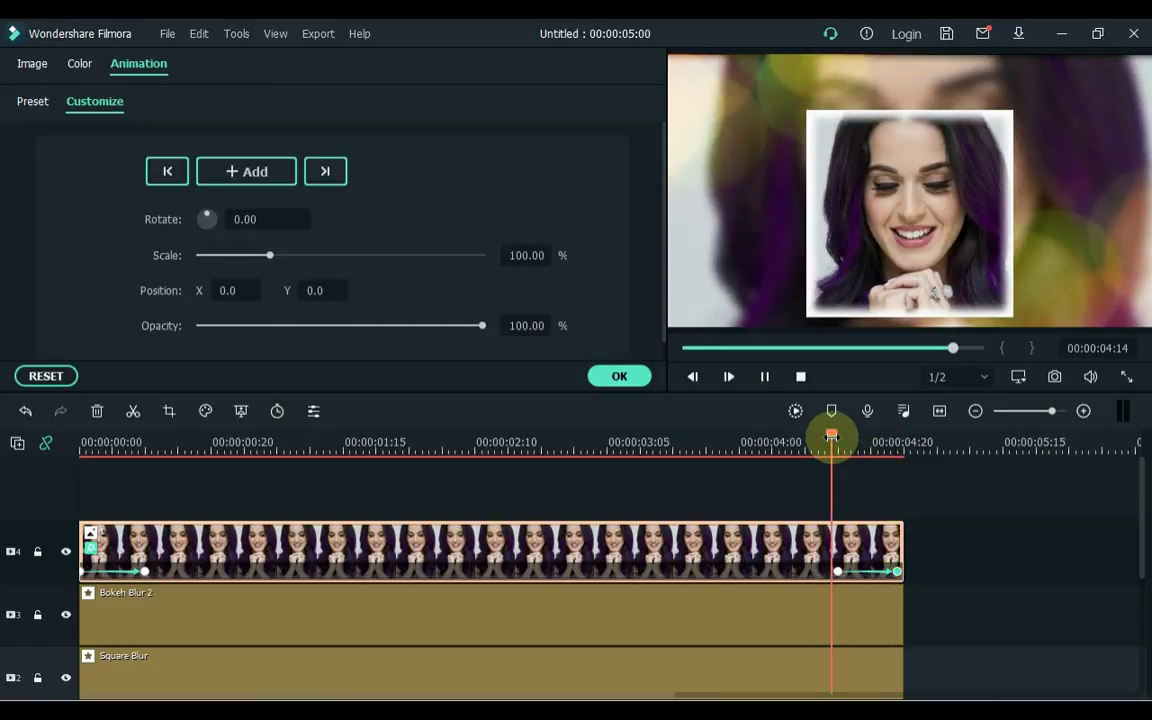
{"action": "left_click", "coordinate": [146, 514]}
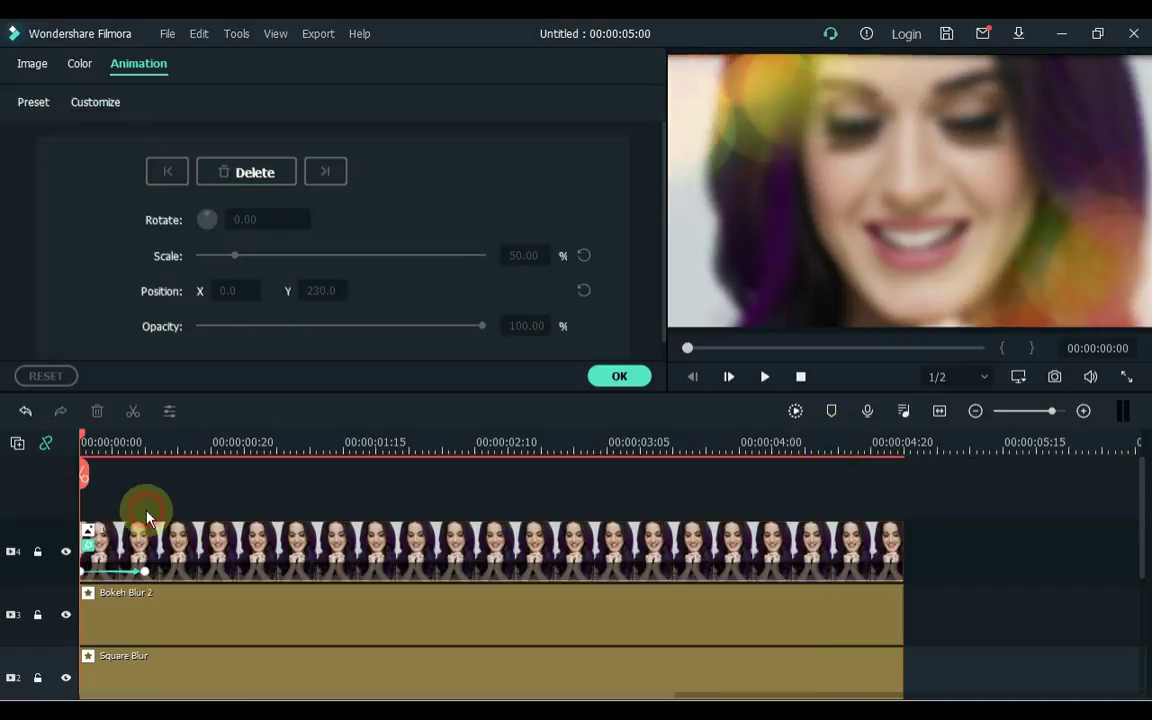
{"action": "key", "text": "space"}
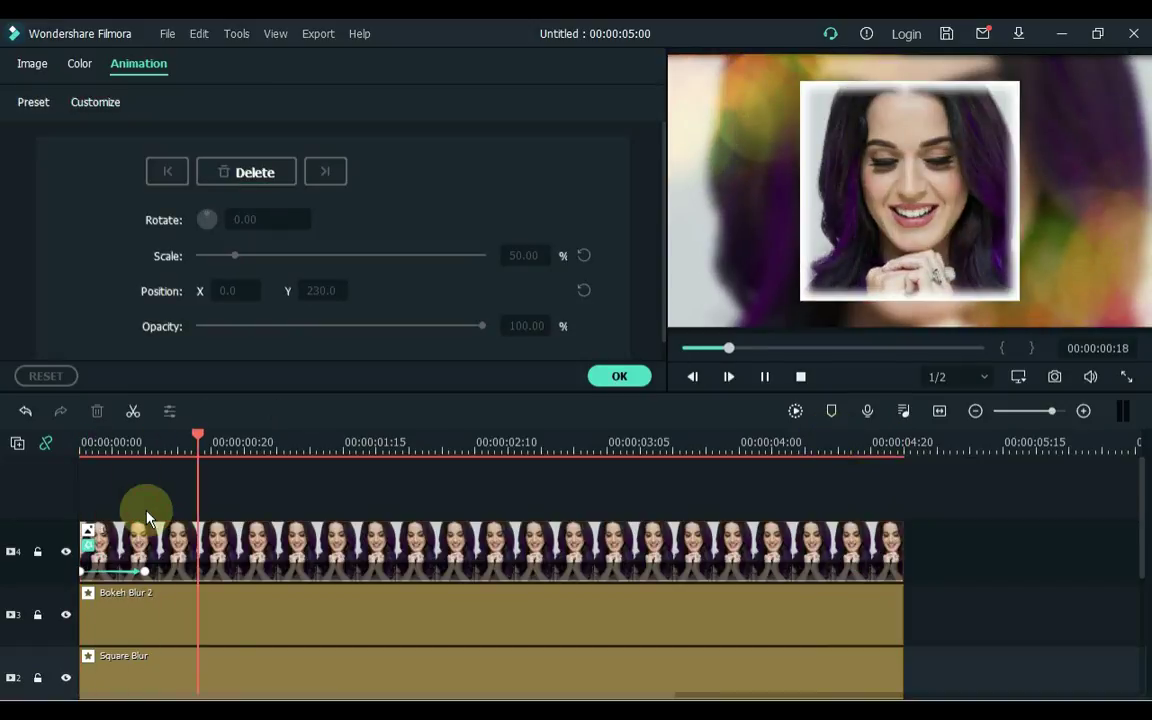
{"action": "left_click", "coordinate": [146, 516]}
{"action": "left_click", "coordinate": [830, 438]}
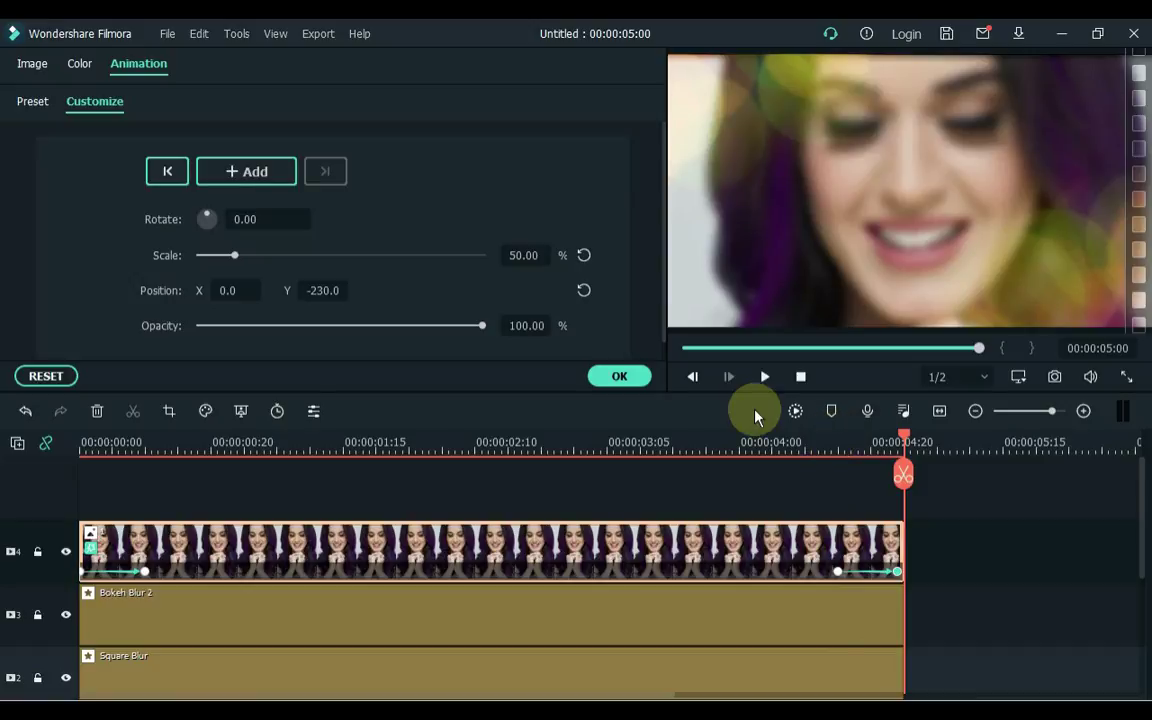
{"action": "left_click", "coordinate": [645, 376]}
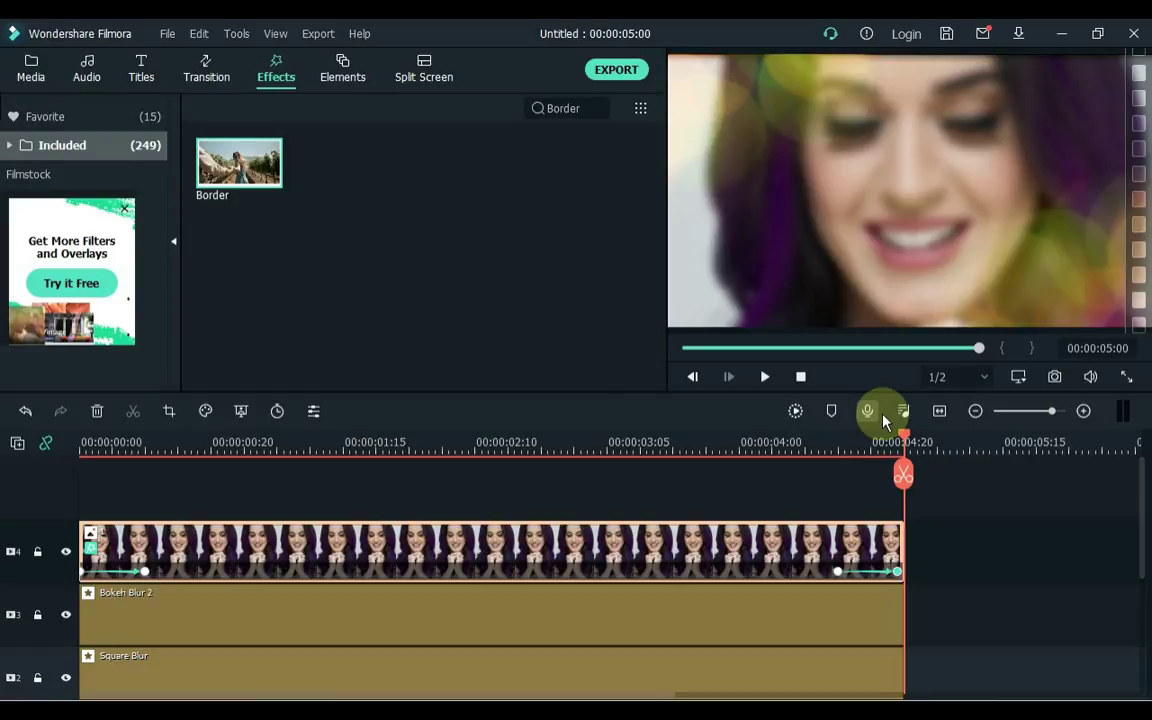
- Add image 2 to track 1 directly after image 1, starting at 00:00:05:00
{"action": "left_click", "coordinate": [939, 414]}
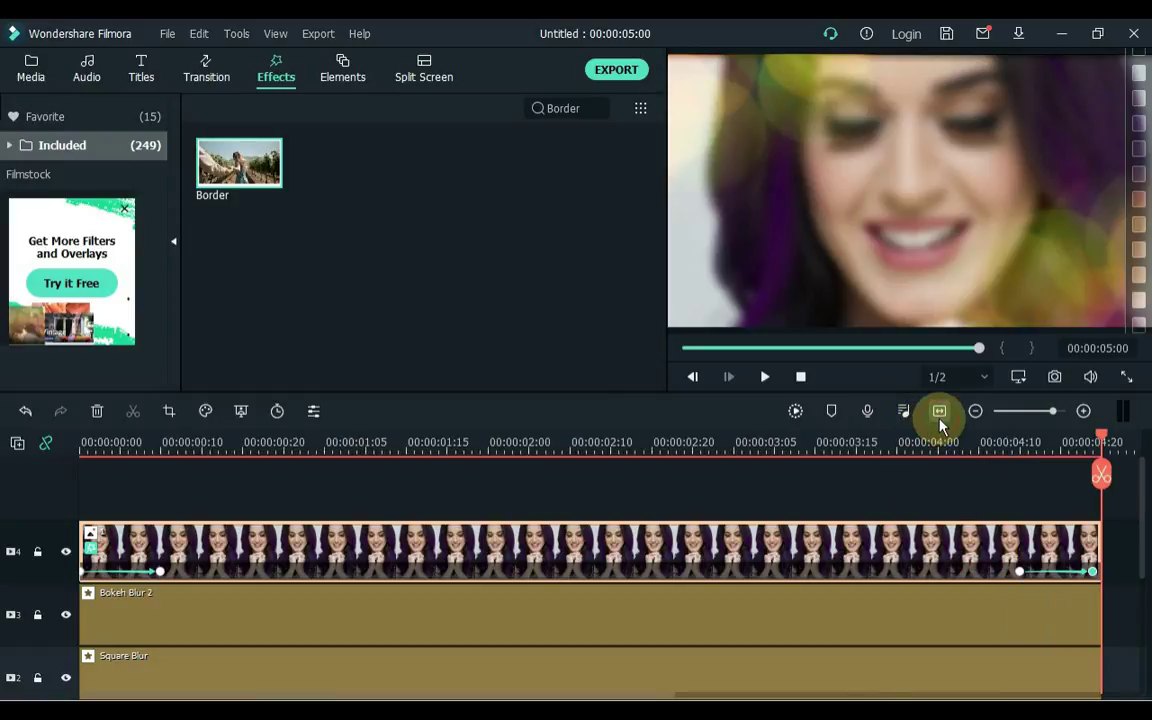
{"action": "left_click", "coordinate": [975, 411]}
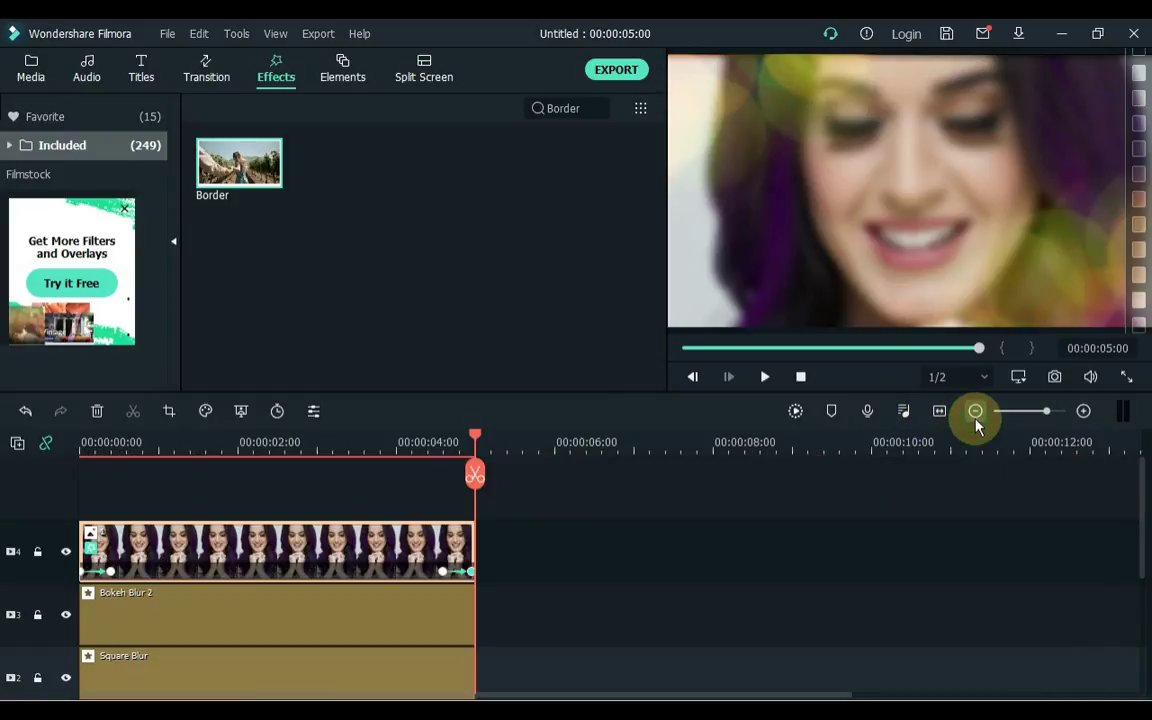
{"action": "left_click", "coordinate": [30, 66]}
{"action": "left_click_drag", "start_coordinate": [305, 160], "coordinate": [485, 593]}
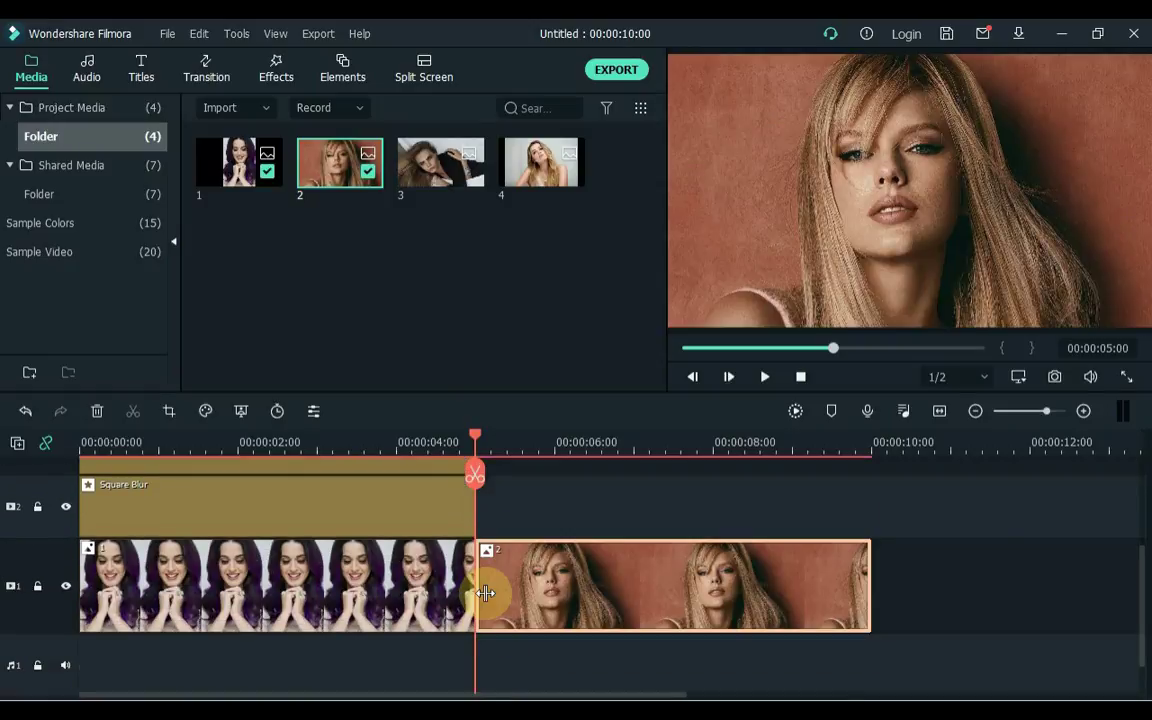
- Copy the Bokeh Blur 2 and Square Blur clips and paste them on tracks 3 and 2 above image 2
{"action": "left_click", "coordinate": [540, 532]}
{"action": "scroll", "coordinate": [540, 532], "scroll_direction": "up", "scroll_amount": 2}
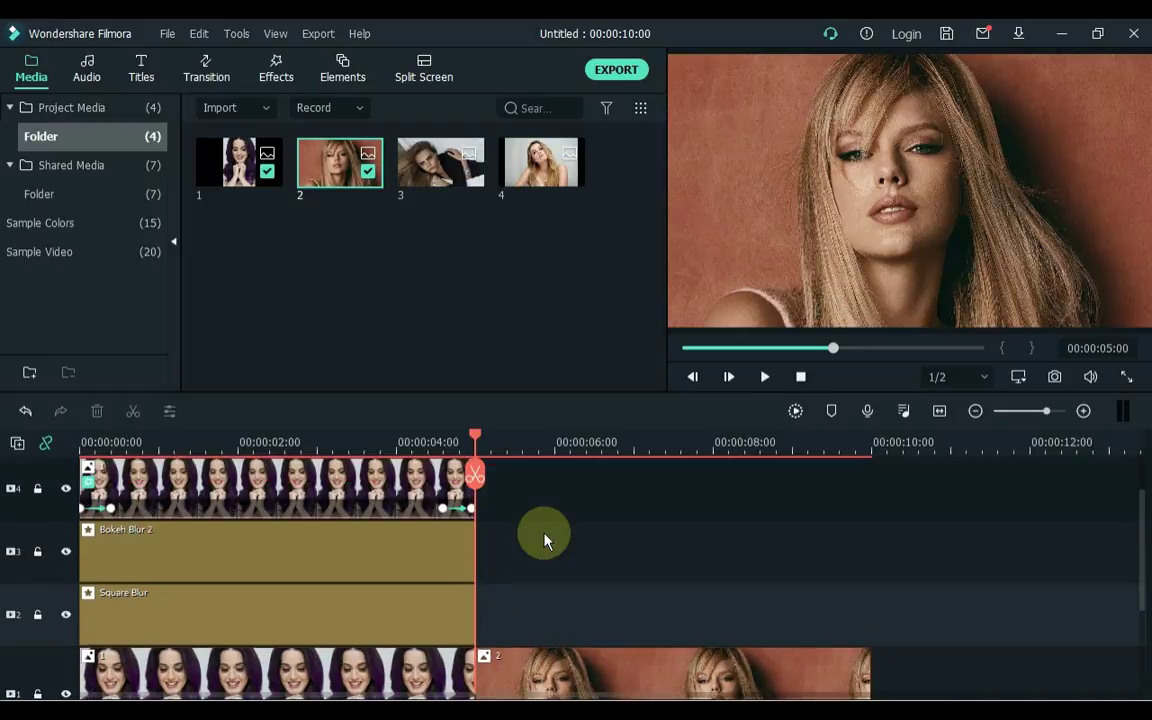
{"action": "left_click_drag", "start_coordinate": [490, 558], "coordinate": [400, 624]}
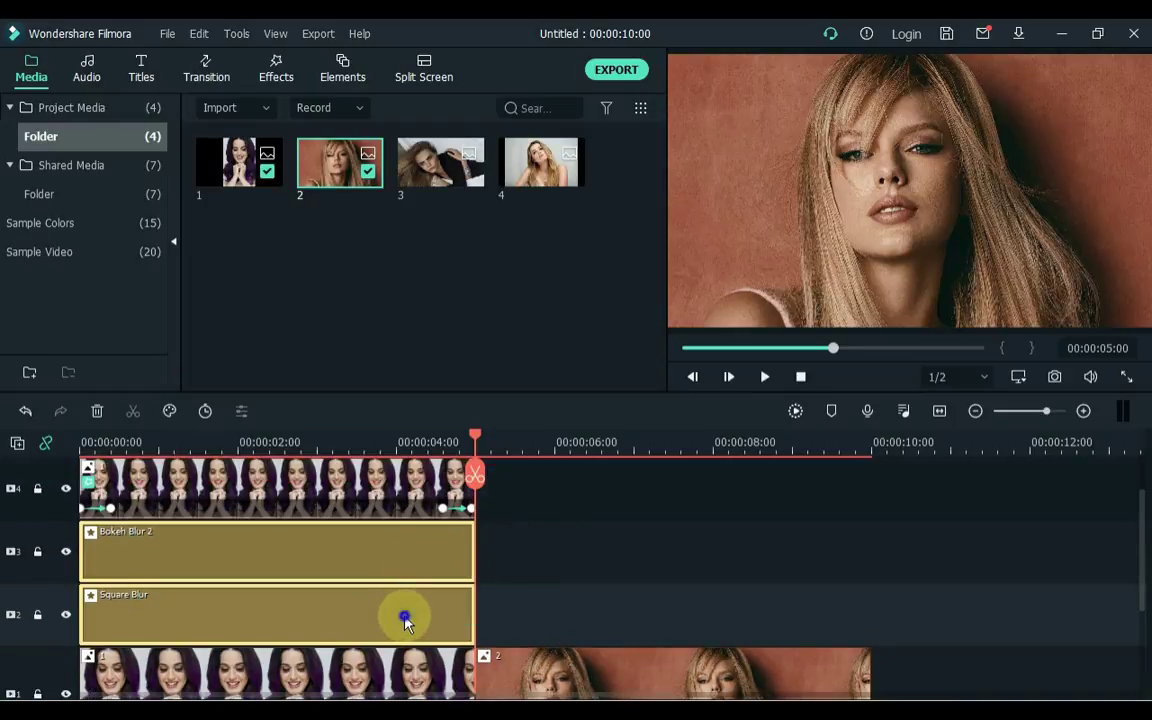
{"action": "right_click", "coordinate": [405, 622]}
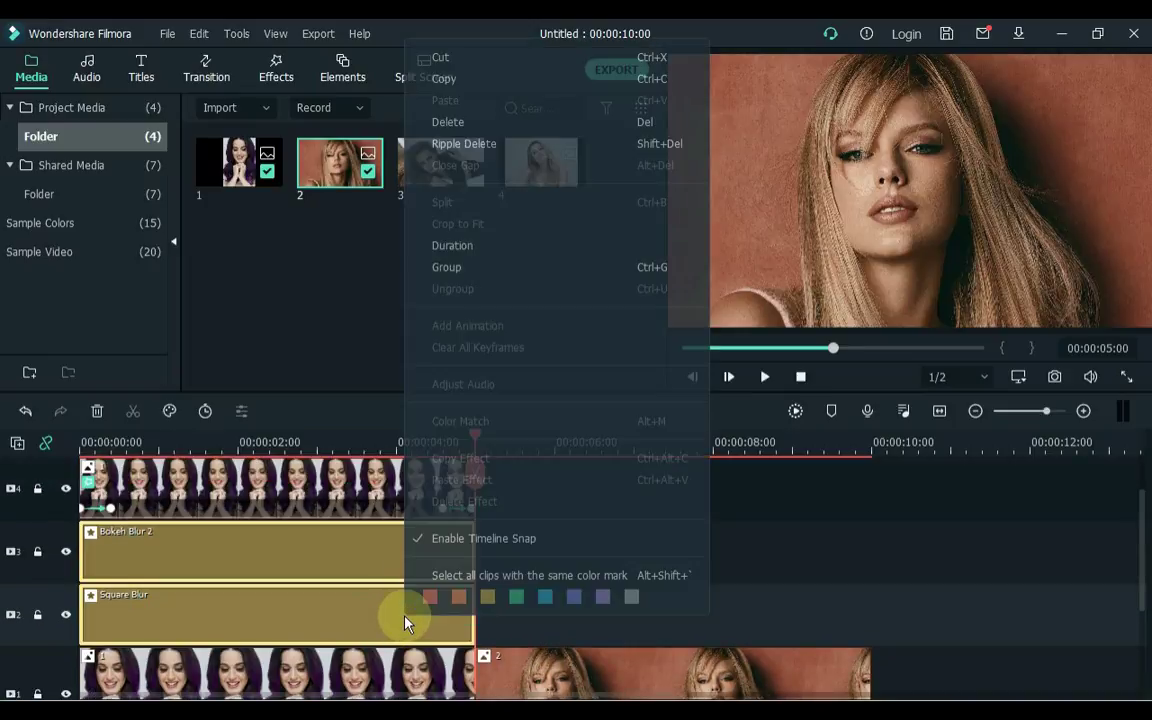
{"action": "left_click", "coordinate": [489, 79]}
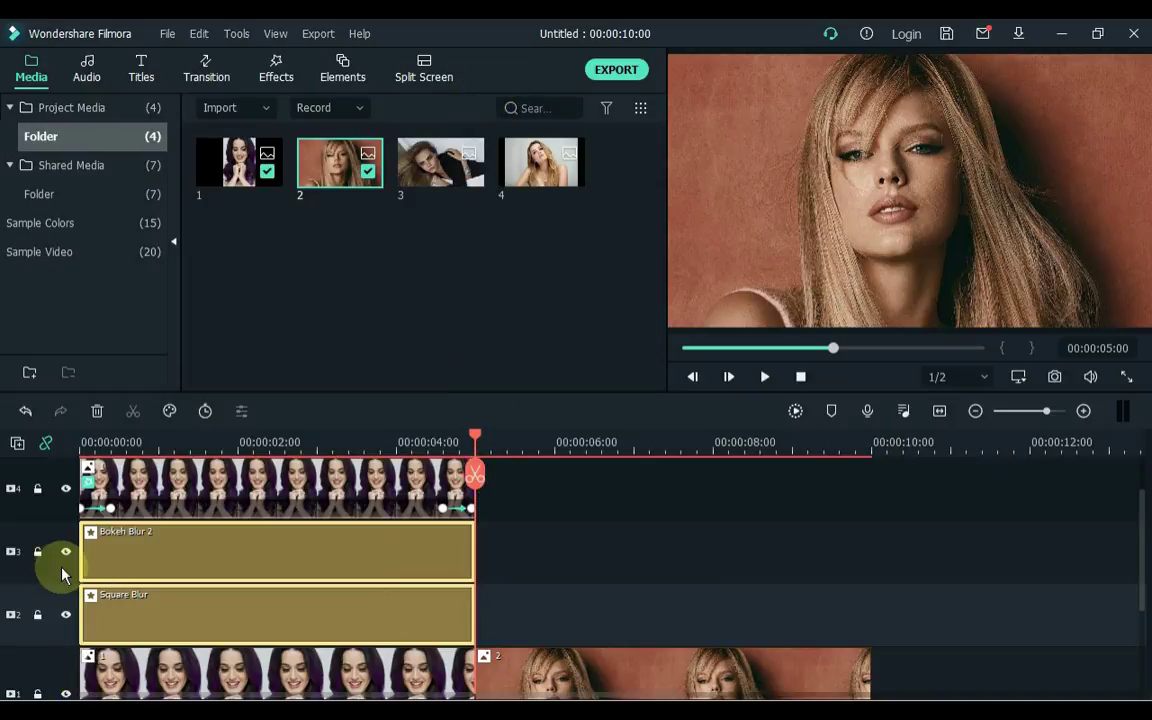
{"action": "left_click", "coordinate": [50, 612]}
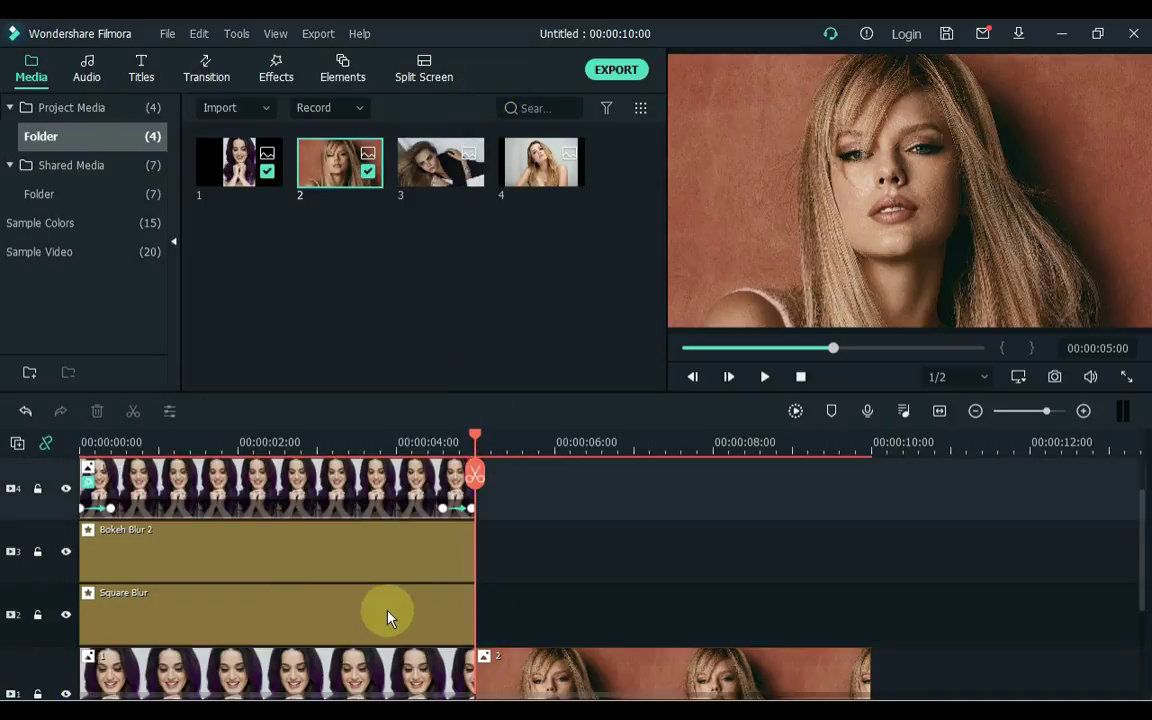
{"action": "right_click", "coordinate": [493, 611]}
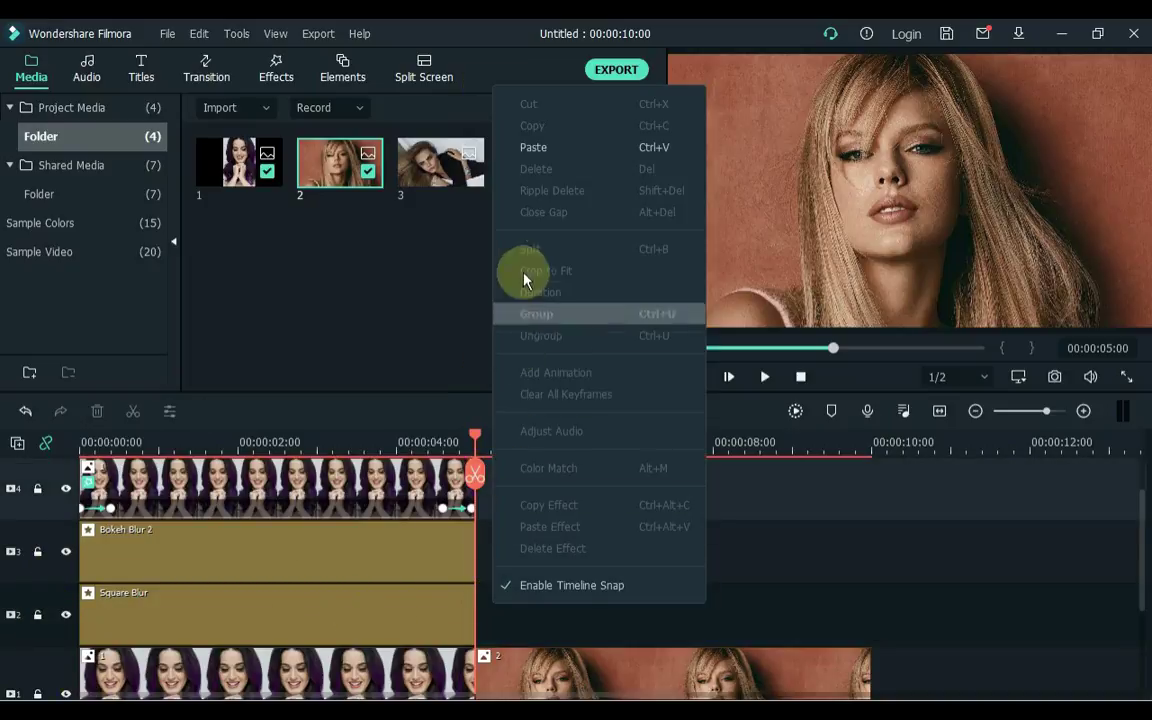
{"action": "left_click", "coordinate": [538, 148]}
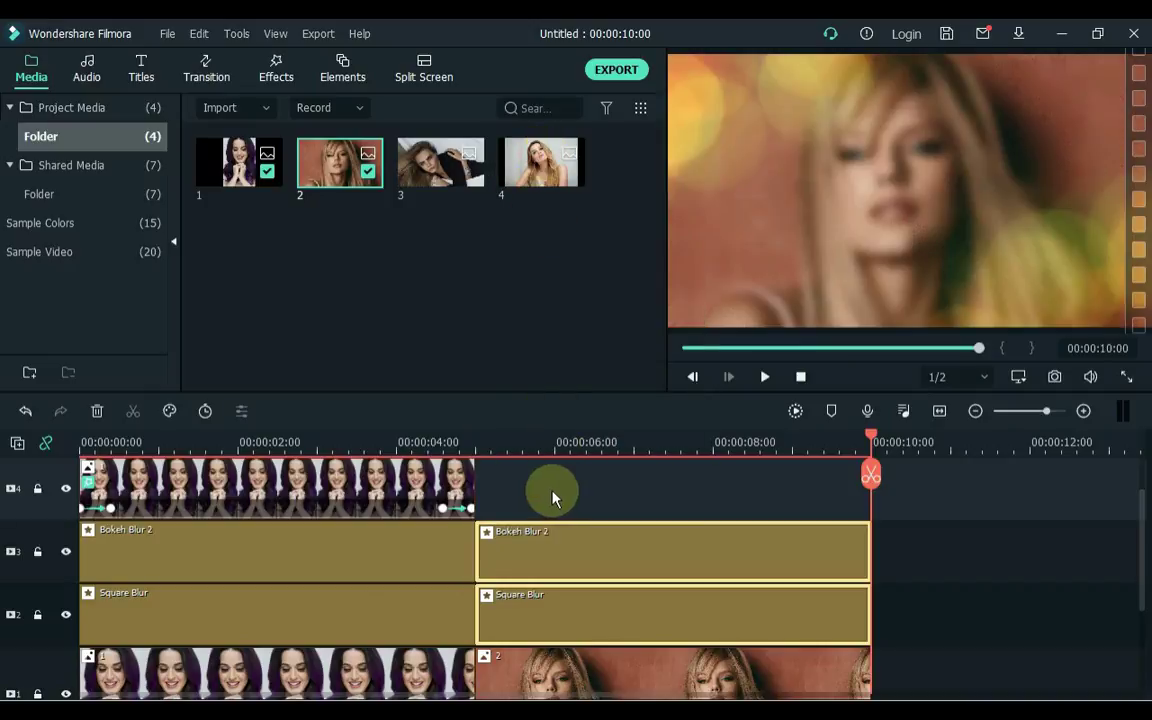
{"action": "left_click", "coordinate": [550, 495]}
{"action": "scroll", "coordinate": [548, 499], "scroll_direction": "up", "scroll_amount": 1}
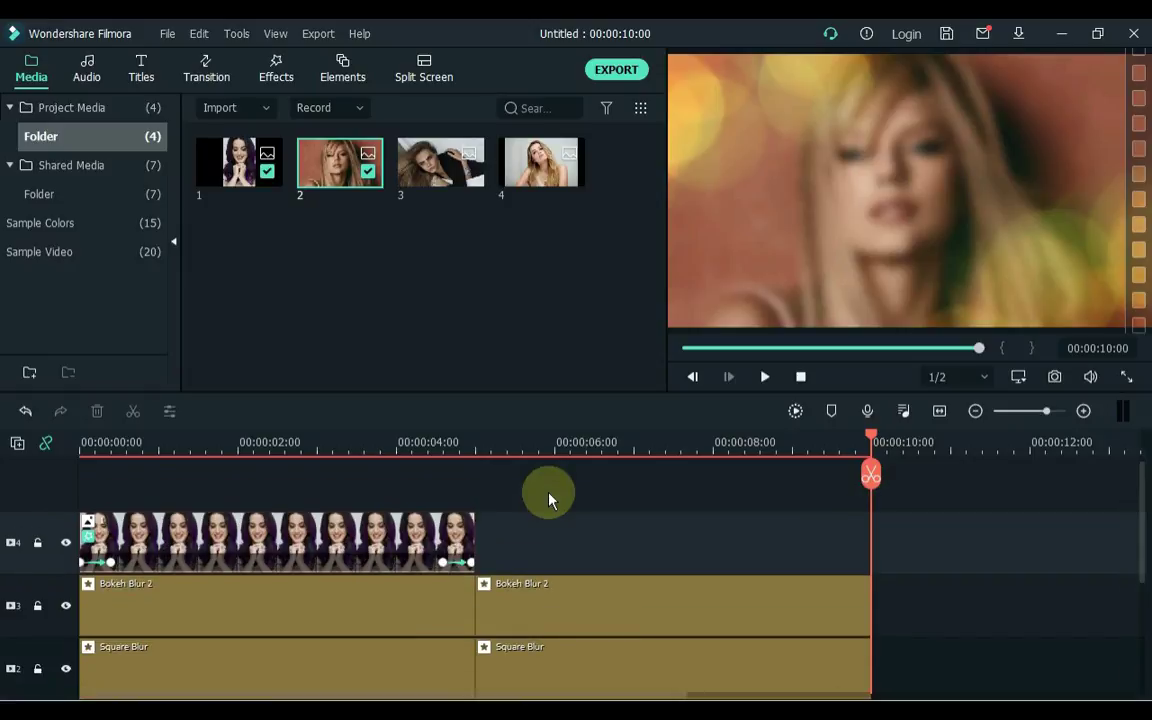
- Place image 2 on track 4 directly after the image 1 copy and crop it to a 1:1 ratio, framed slightly further left
{"action": "left_click_drag", "start_coordinate": [350, 180], "coordinate": [512, 520]}
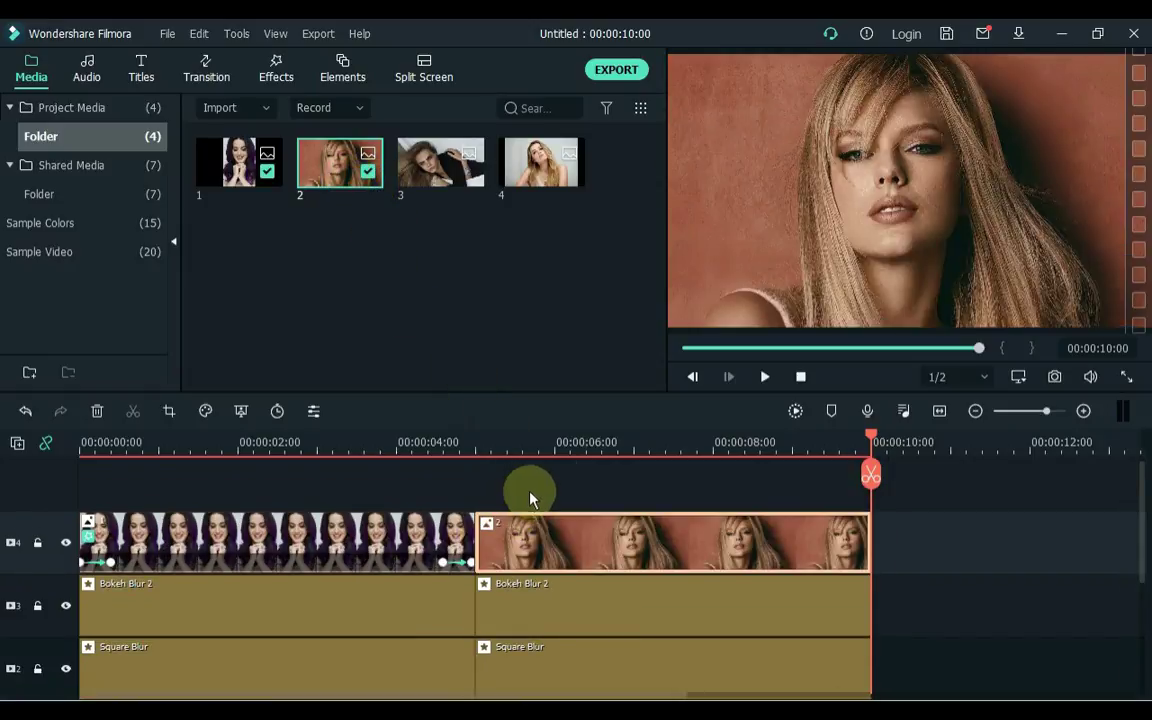
{"action": "left_click", "coordinate": [561, 442]}
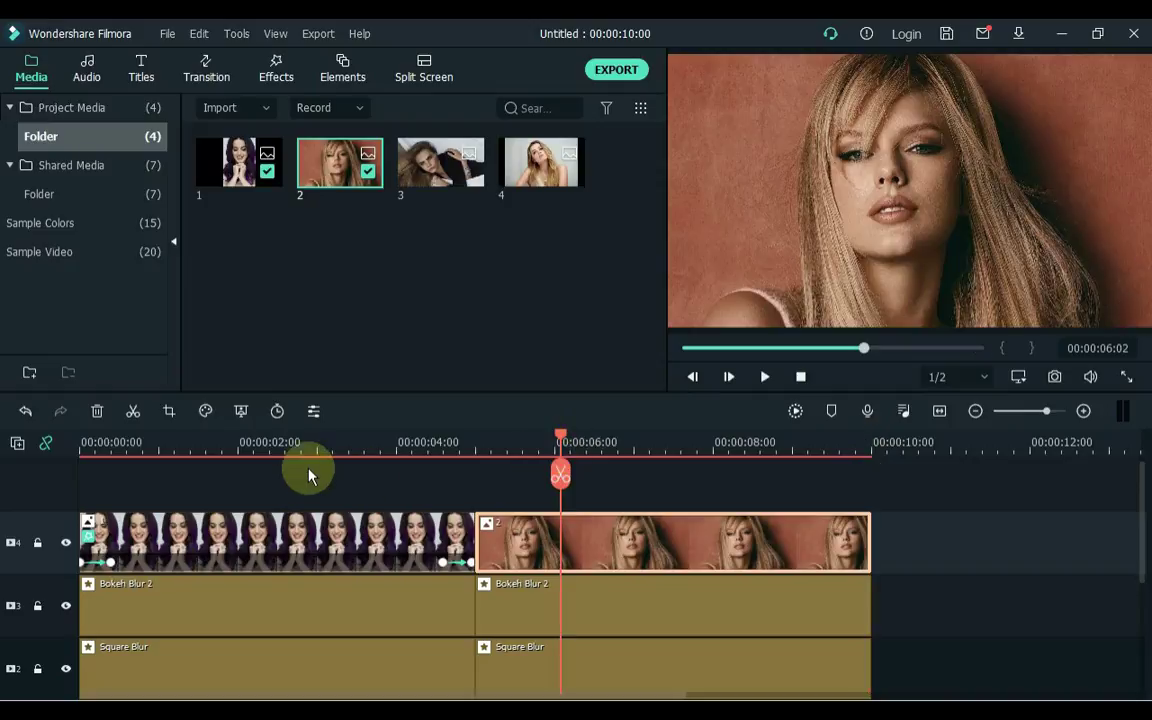
{"action": "left_click", "coordinate": [170, 412]}
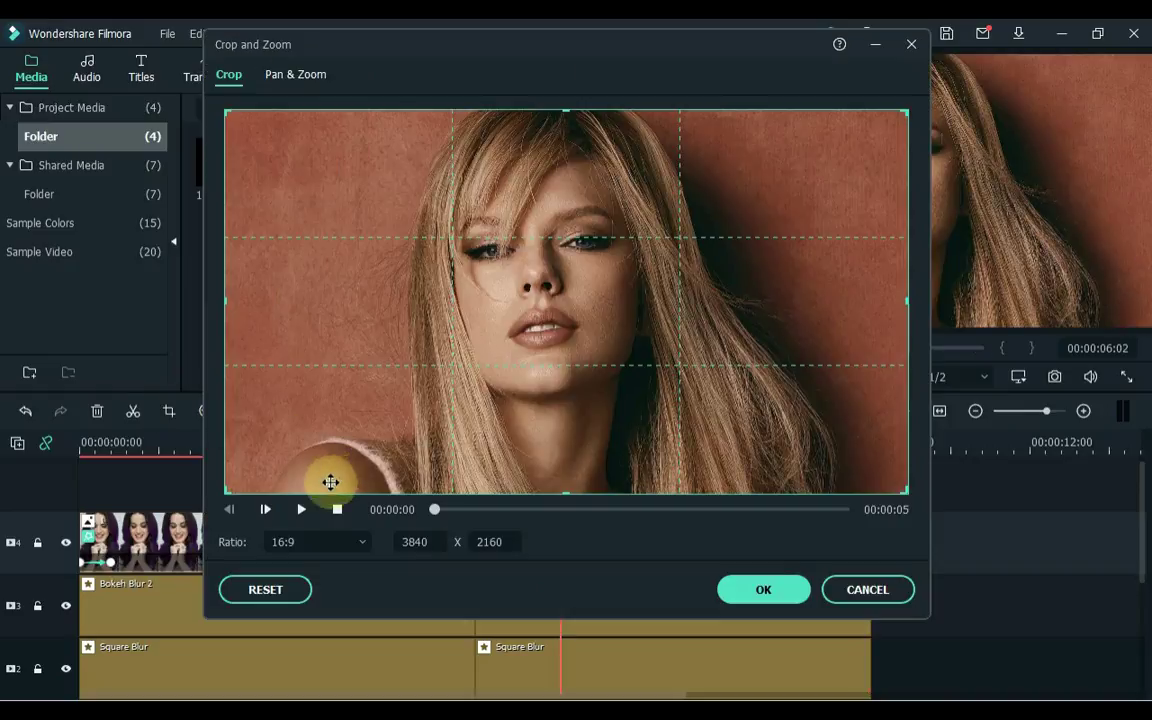
{"action": "left_click", "coordinate": [314, 549]}
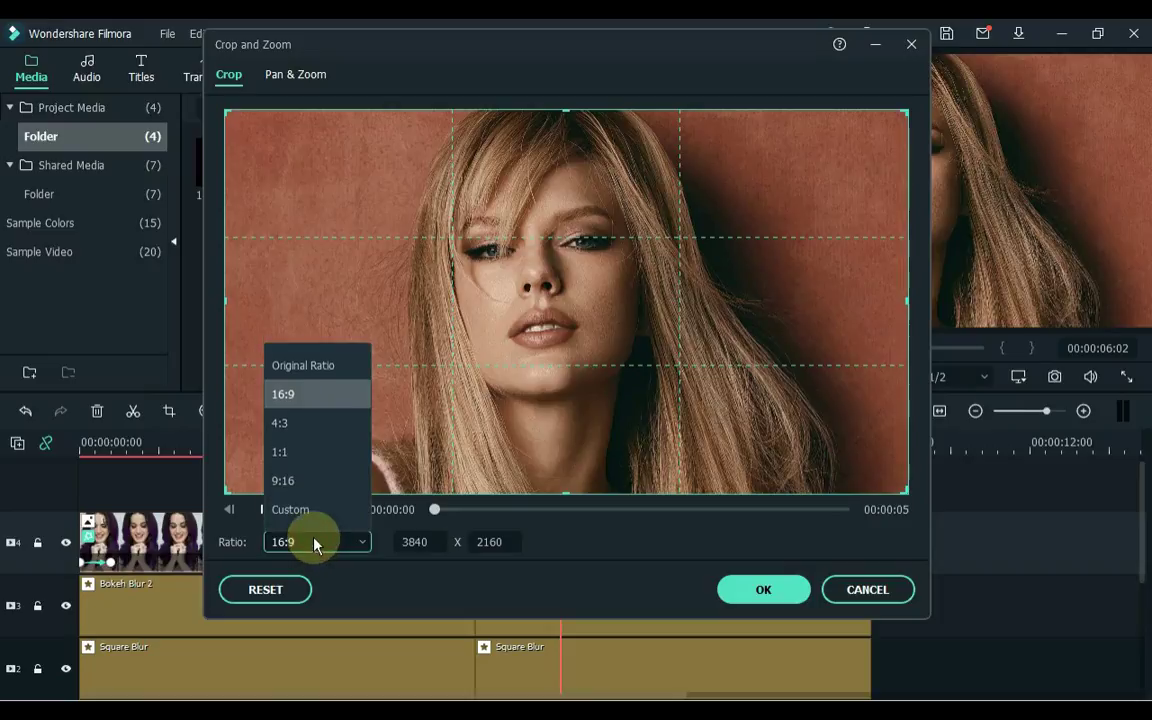
{"action": "left_click", "coordinate": [320, 467]}
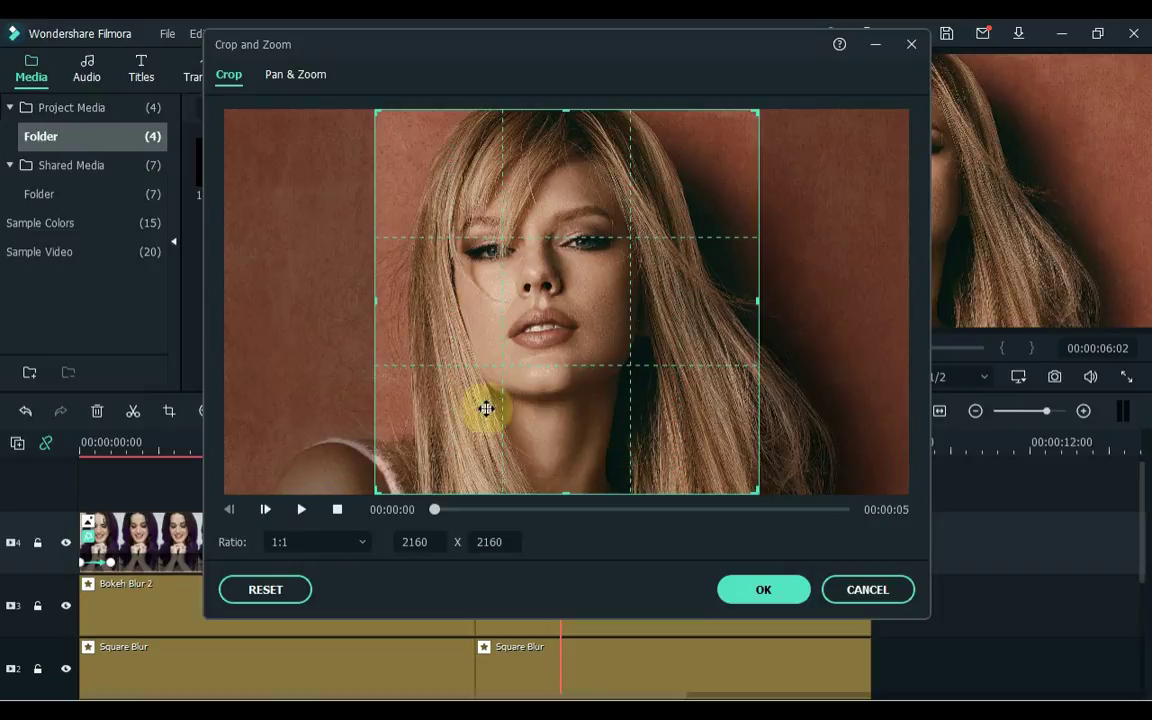
{"action": "left_click_drag", "start_coordinate": [549, 400], "coordinate": [527, 399]}
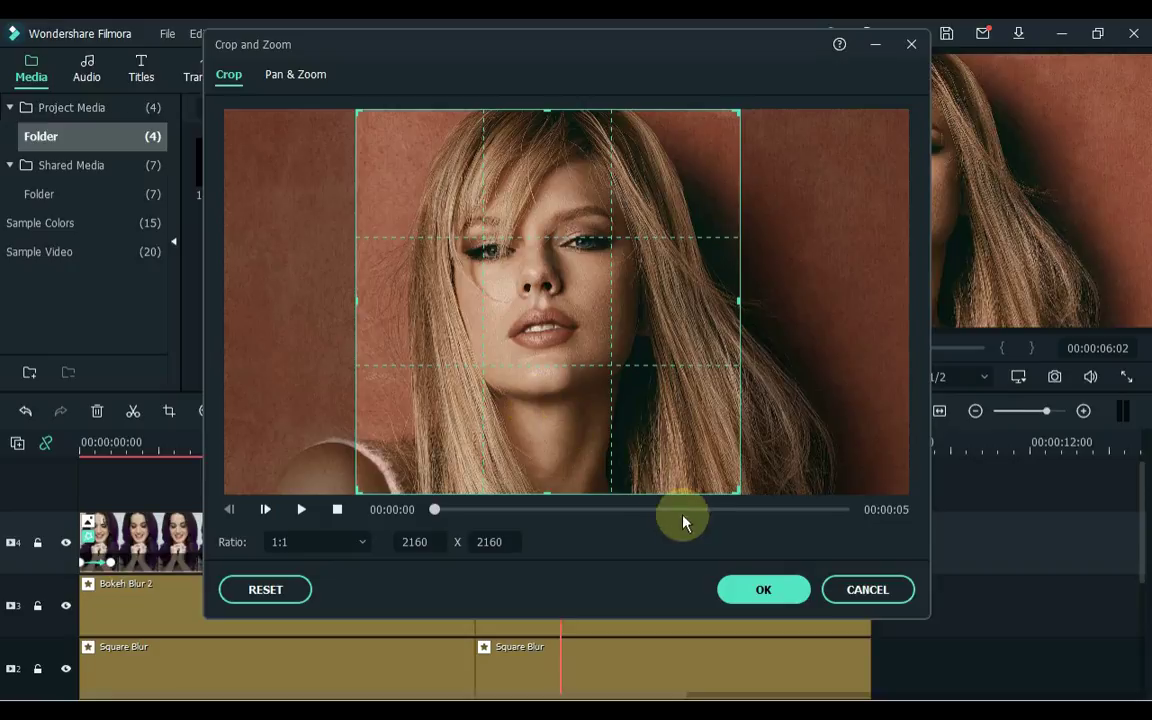
{"action": "left_click", "coordinate": [748, 589]}
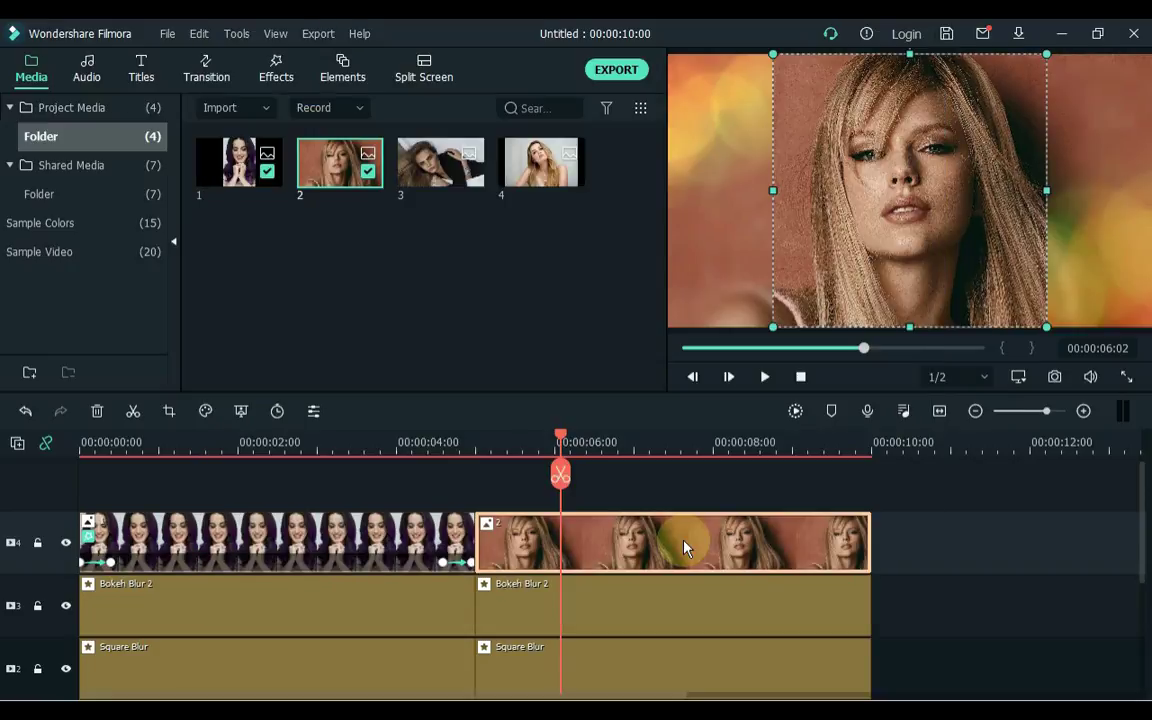
- Set the scale of the square image 2 clip on track 4 to 80%
{"action": "double_click", "coordinate": [685, 547]}
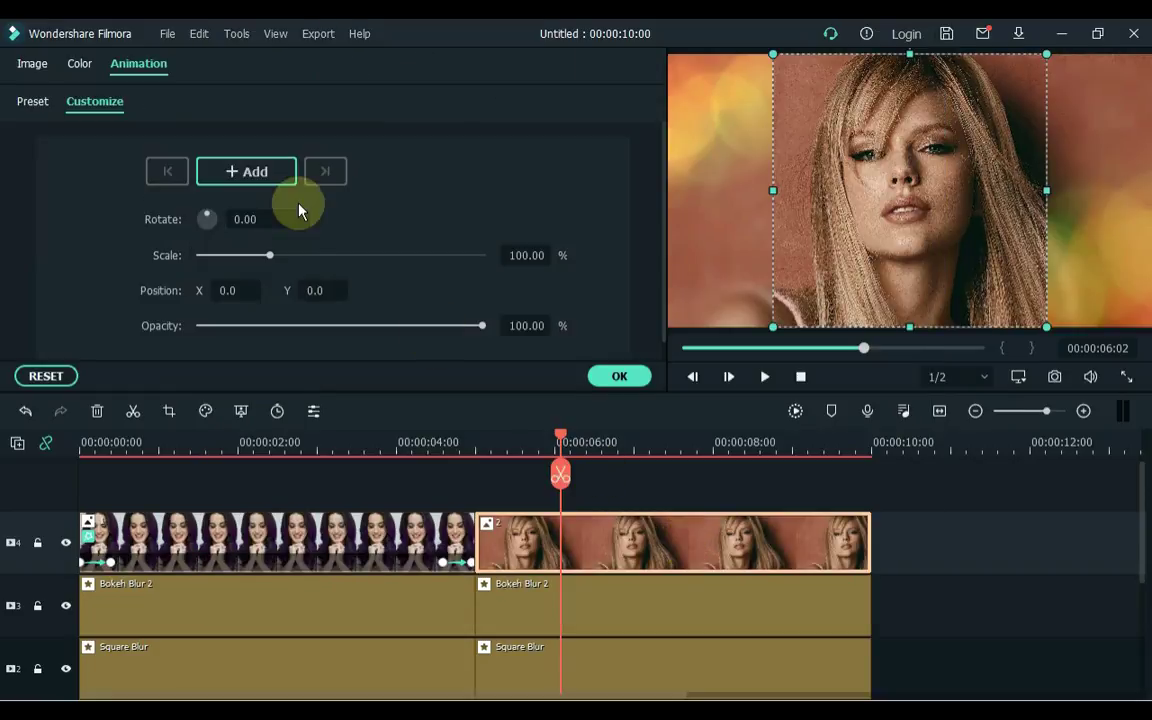
{"action": "left_click", "coordinate": [32, 65]}
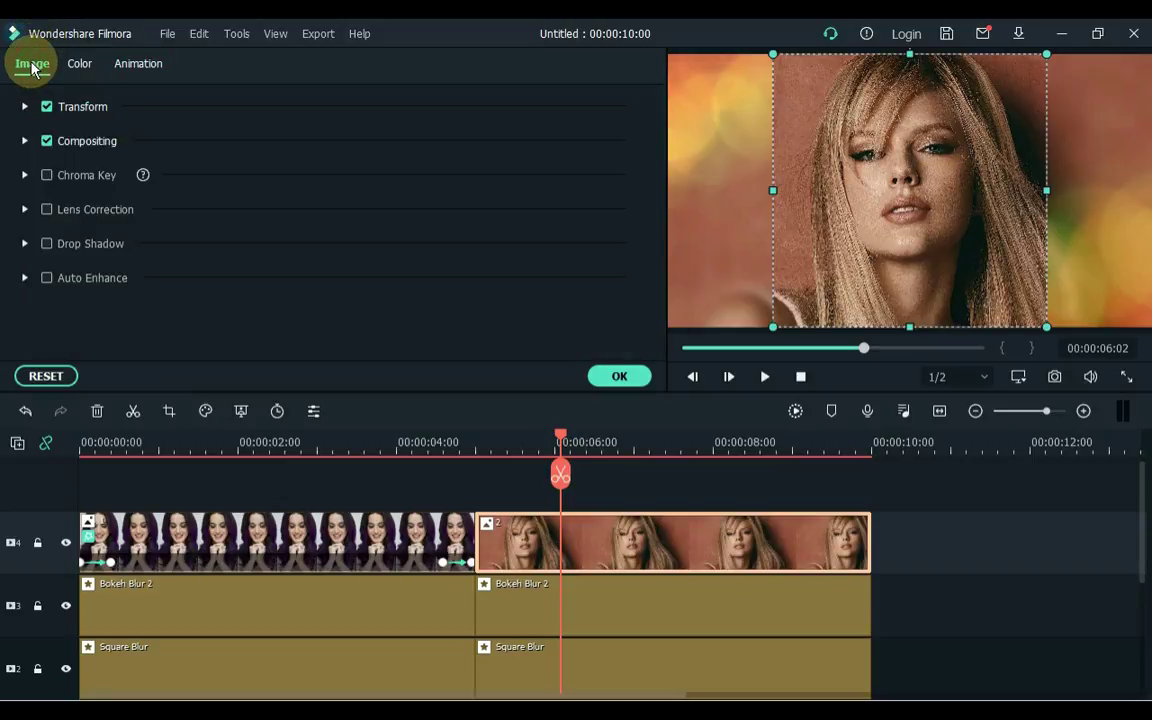
{"action": "left_click", "coordinate": [24, 106]}
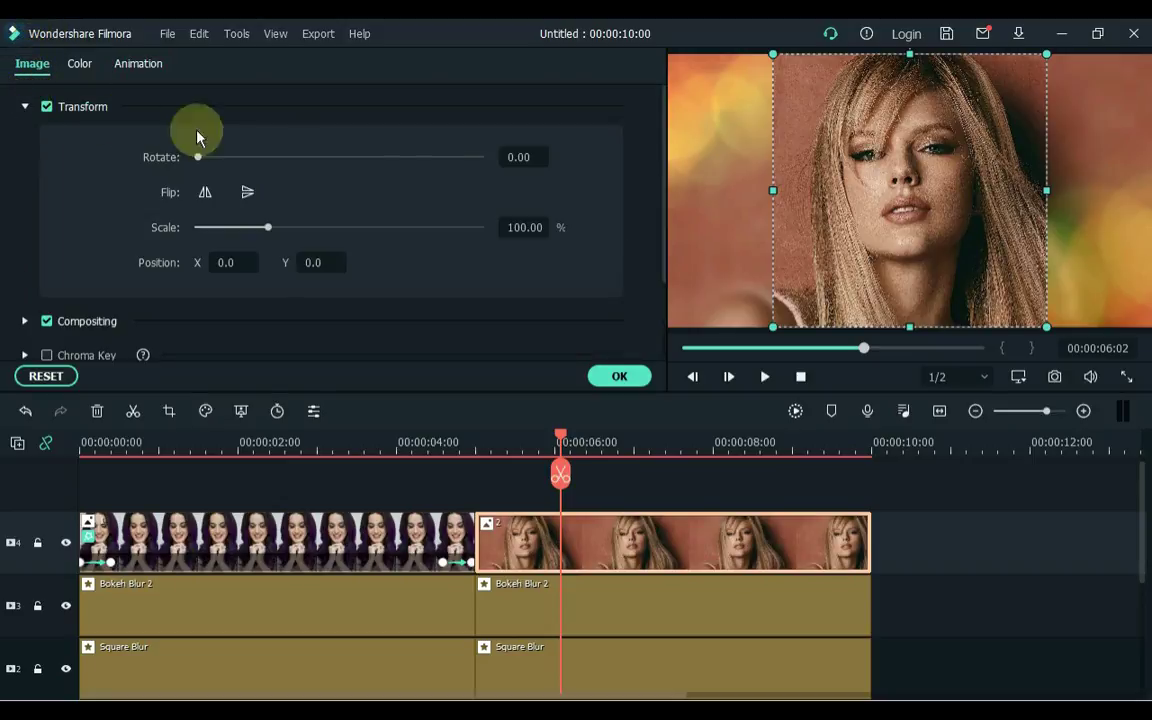
{"action": "left_click", "coordinate": [525, 227]}
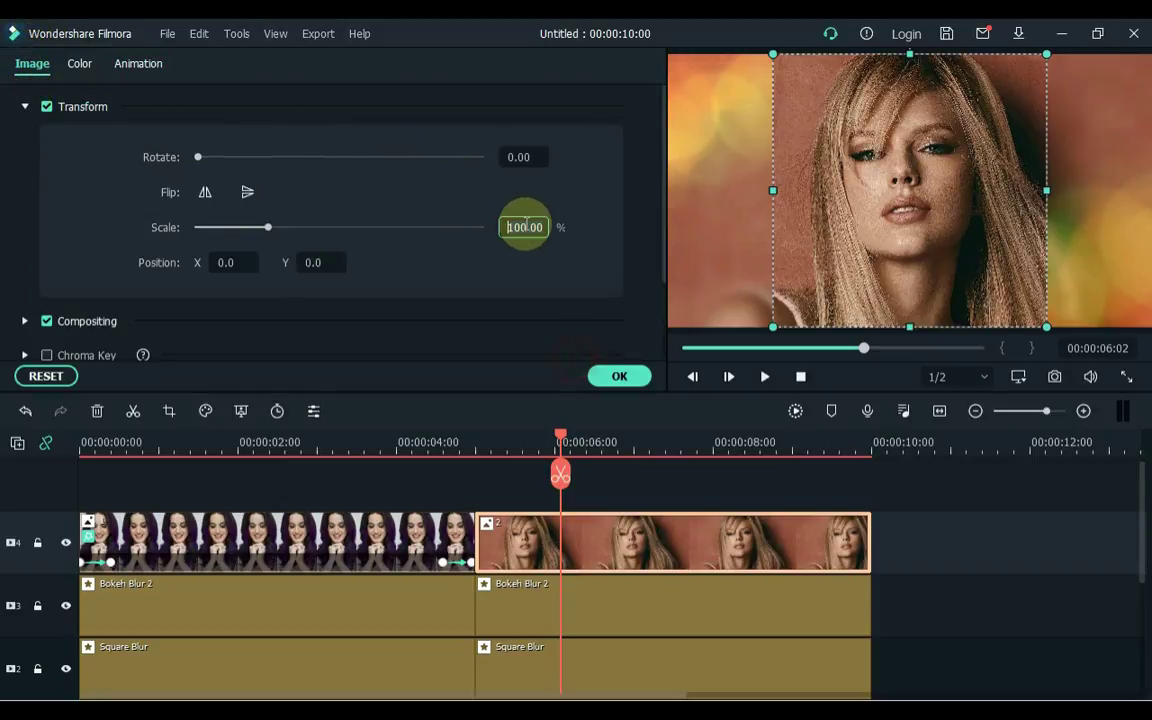
{"action": "type", "text": "80"}
{"action": "key", "text": "Return"}
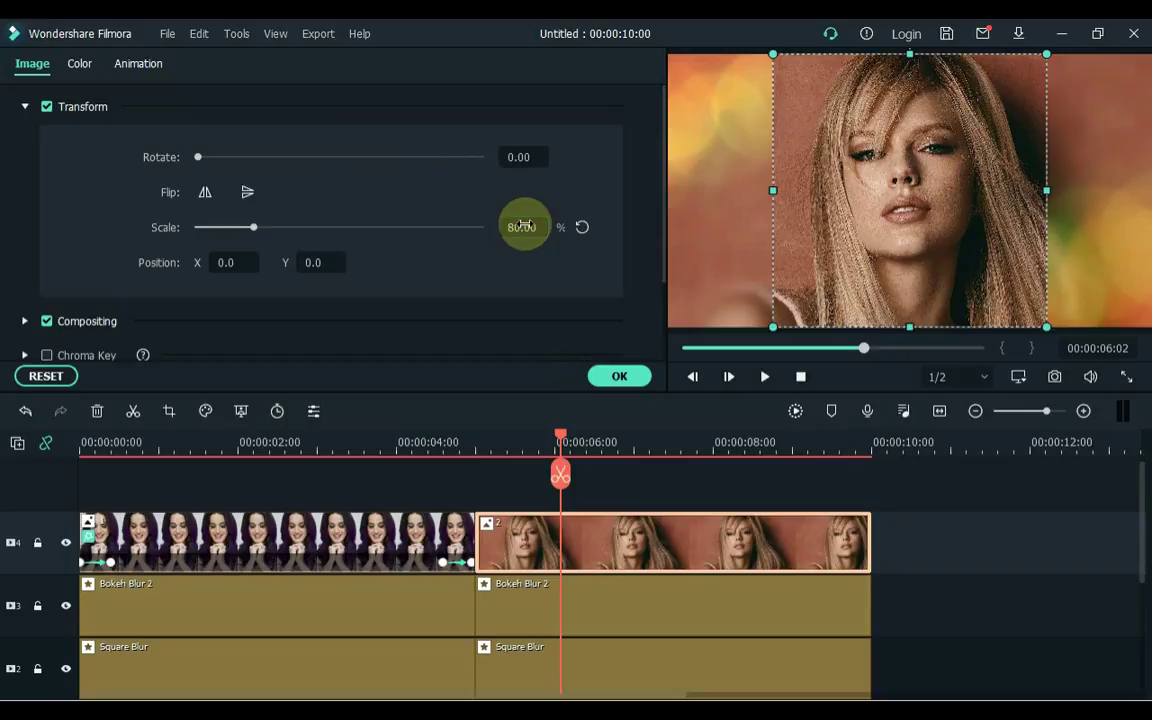
- Animate square image 2's entrance with an unchanged keyframe at 00:00:06:02 and one at 00:00:05:01 with scale 50% and Y position -230, and preview it
{"action": "left_click", "coordinate": [156, 68]}
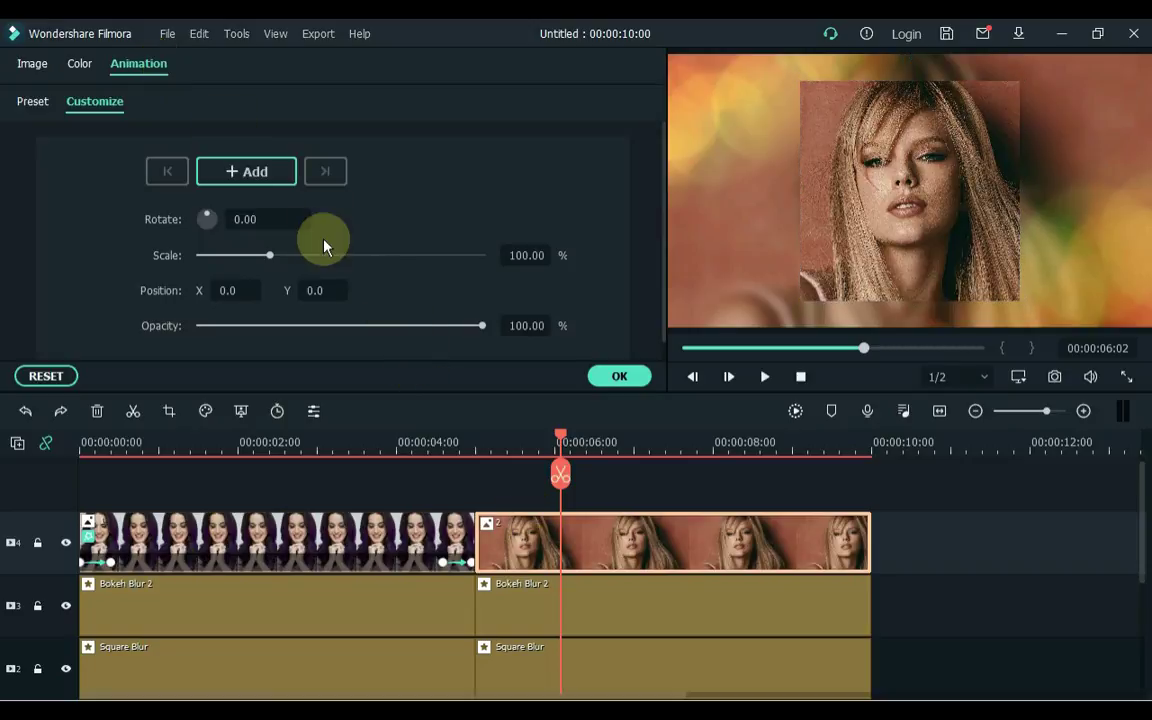
{"action": "left_click", "coordinate": [279, 173]}
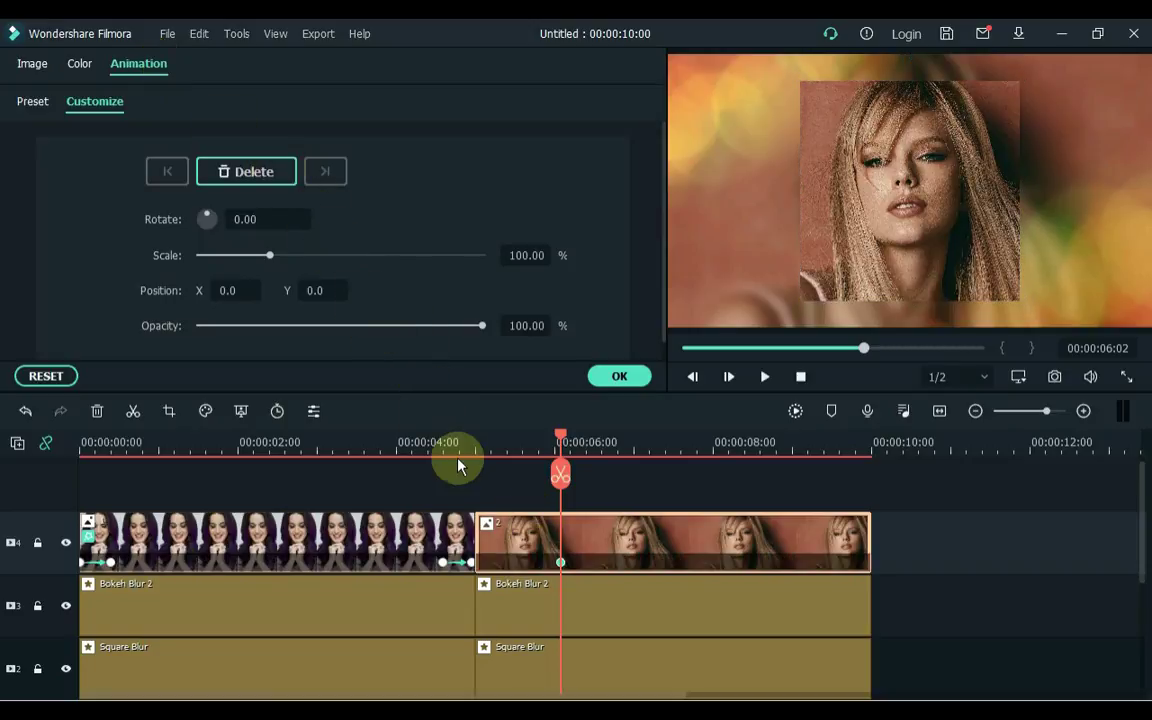
{"action": "left_click", "coordinate": [480, 445]}
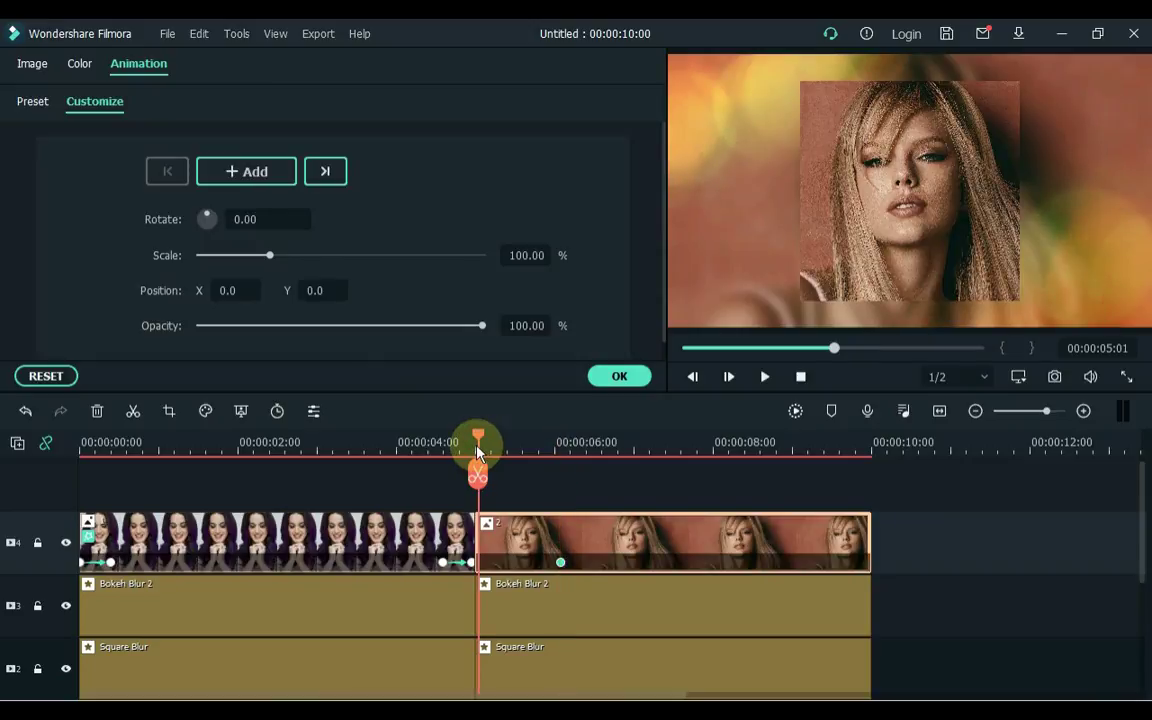
{"action": "left_click", "coordinate": [527, 254]}
{"action": "type", "text": "50"}
{"action": "key", "text": "Return"}
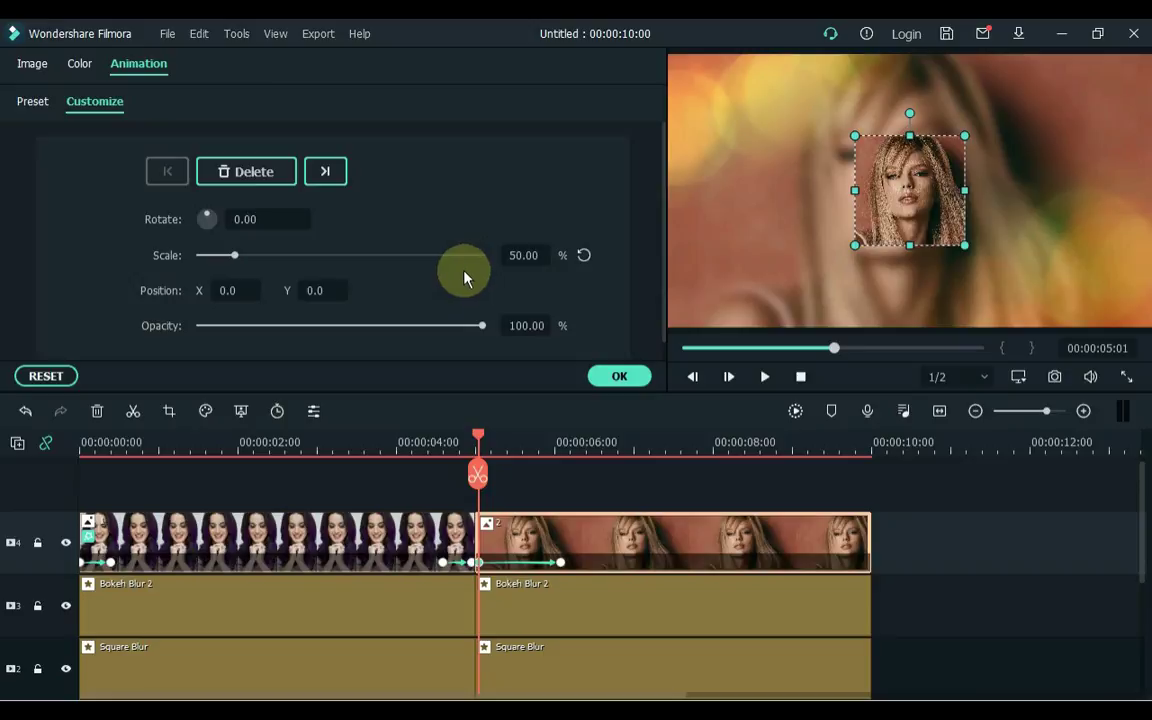
{"action": "left_click", "coordinate": [330, 290]}
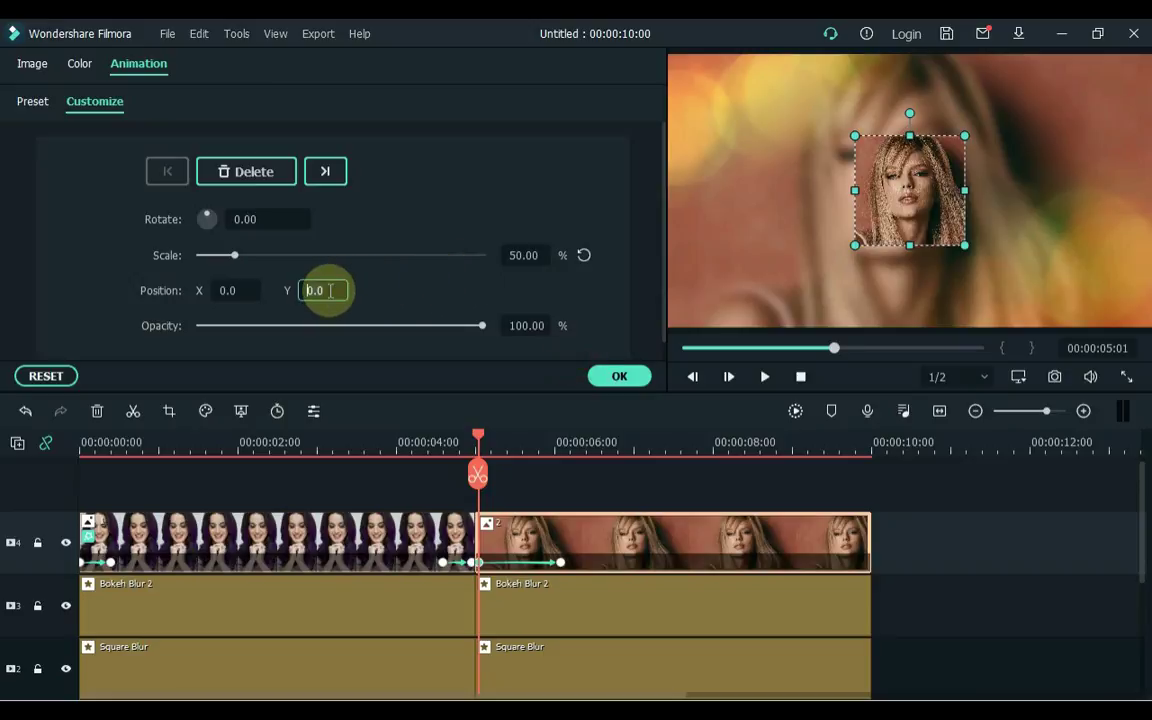
{"action": "type", "text": "-230"}
{"action": "key", "text": "Return"}
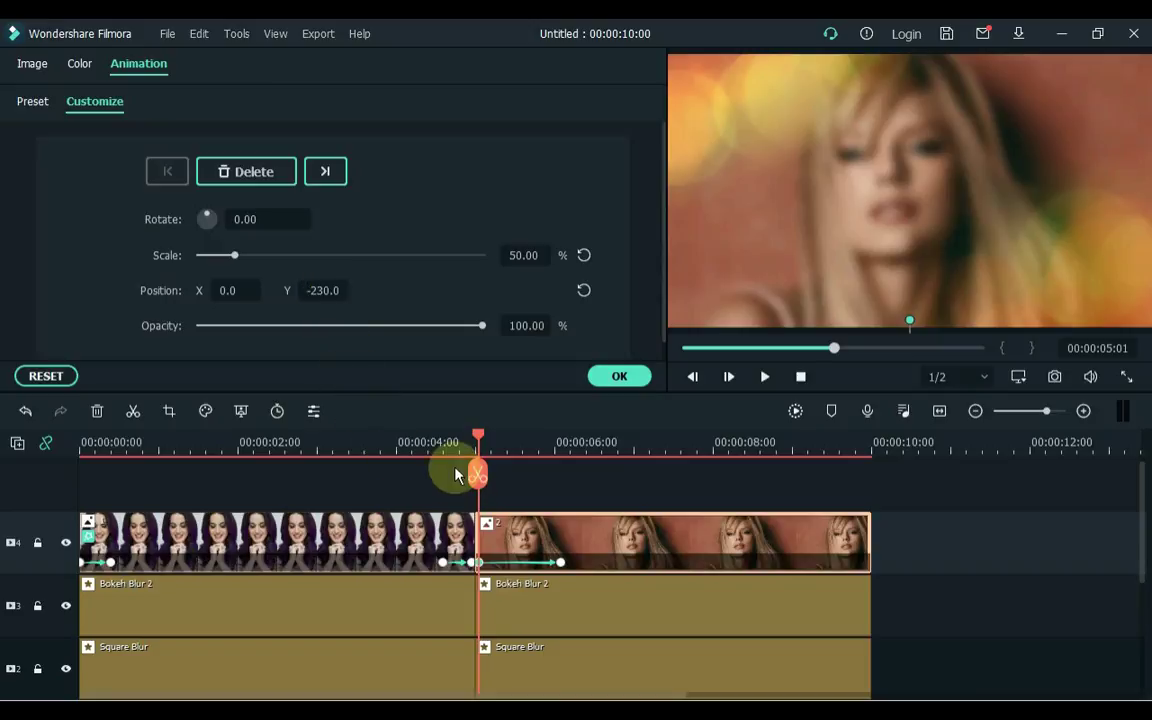
{"action": "key", "text": "space"}
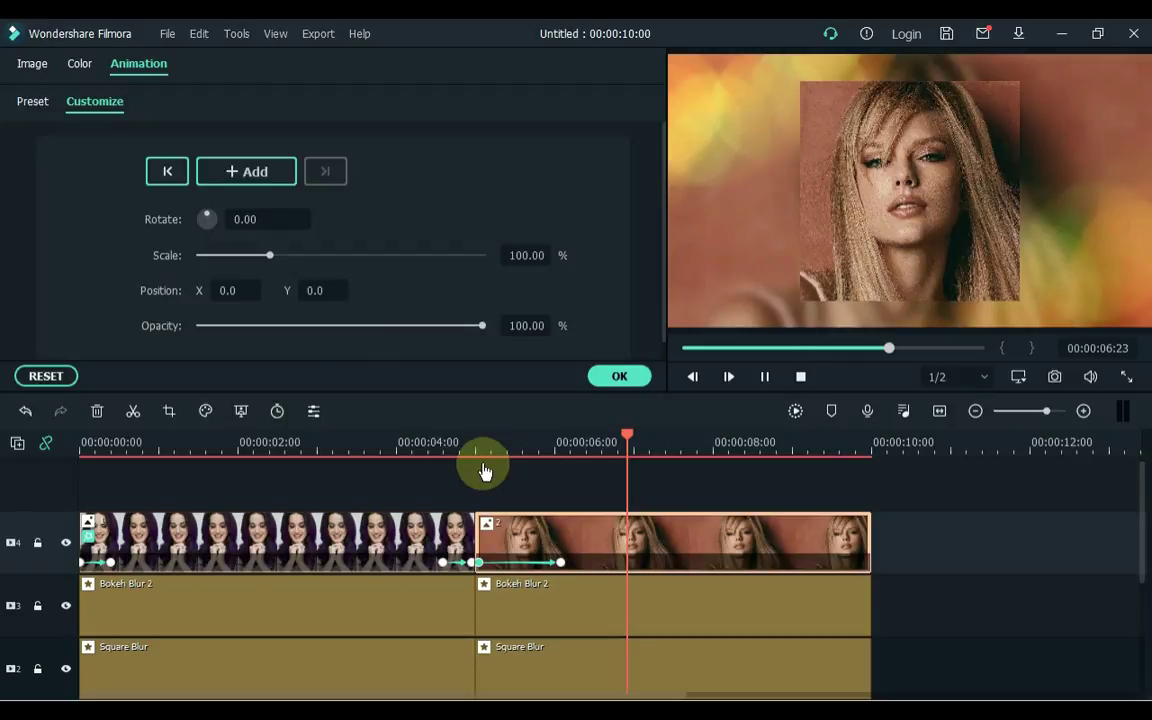
- Shift image 1's exit keyframes slightly earlier and image 2's first entrance keyframe slightly later, and play back the changeover between the two images
{"action": "left_click", "coordinate": [423, 562]}
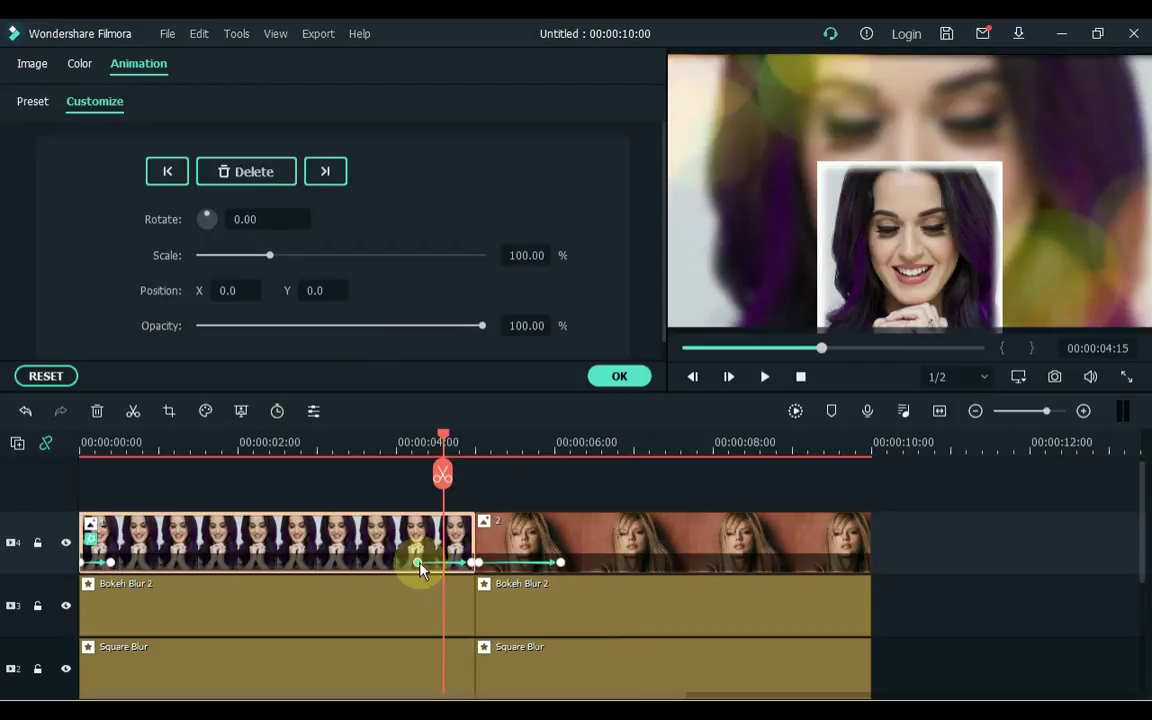
{"action": "left_click_drag", "start_coordinate": [421, 568], "coordinate": [456, 568]}
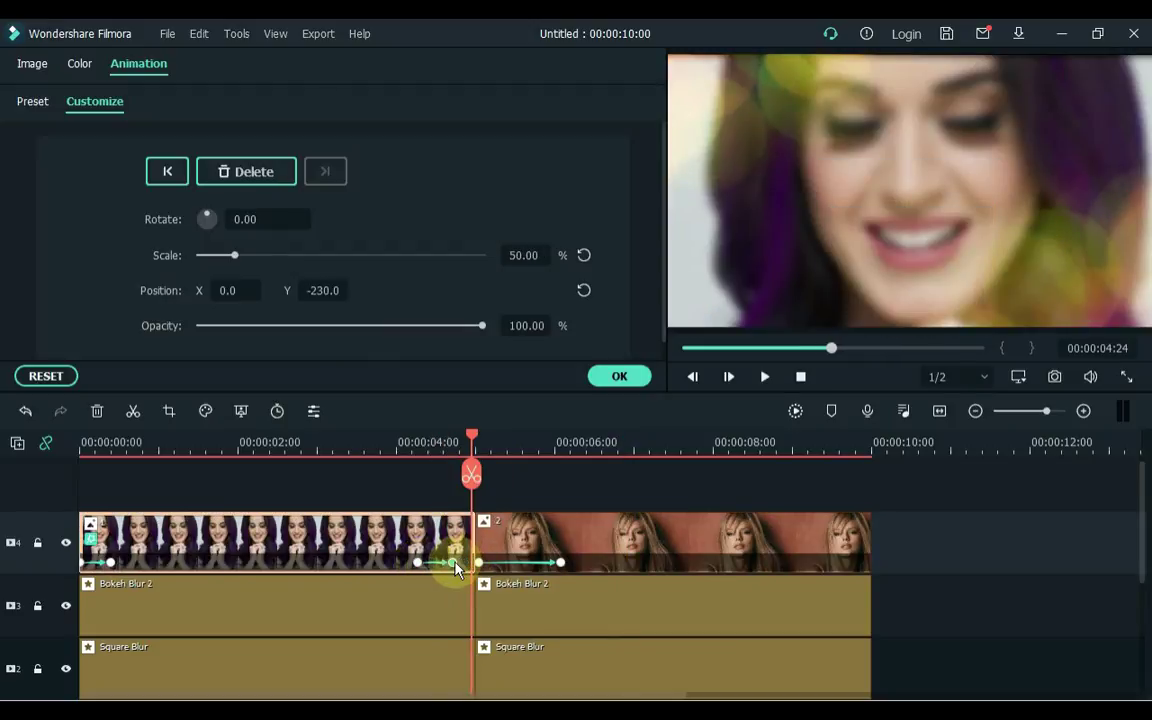
{"action": "left_click", "coordinate": [480, 563]}
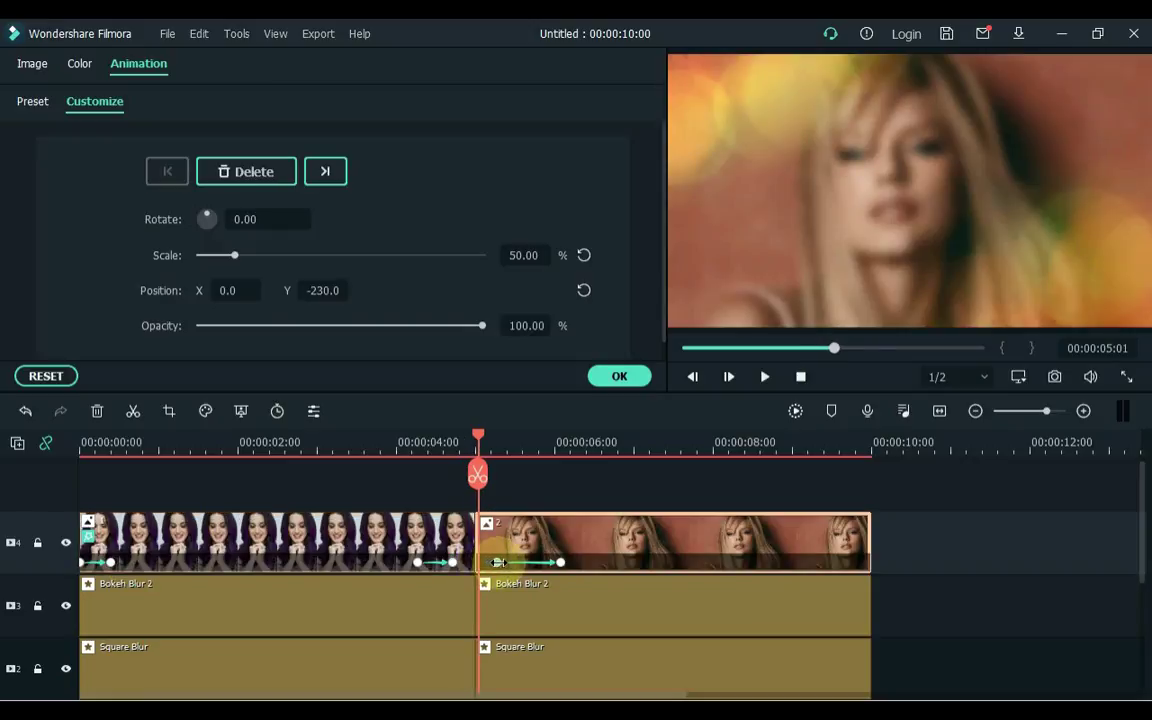
{"action": "left_click", "coordinate": [398, 441]}
{"action": "key", "text": "space"}
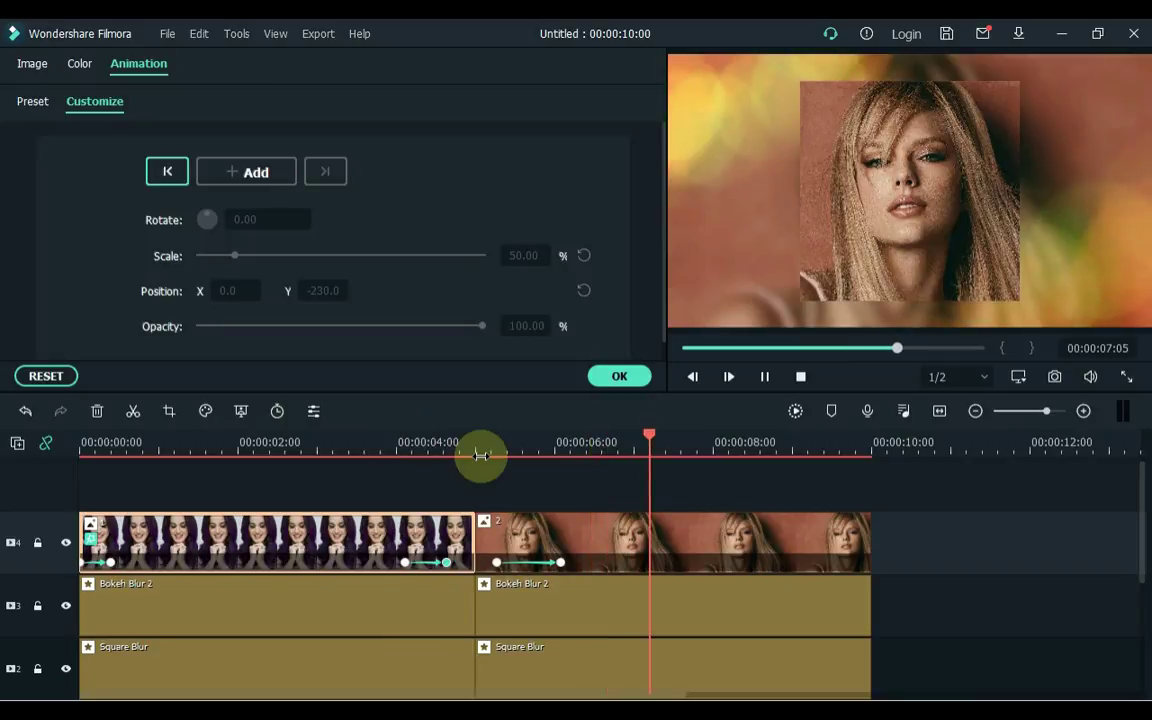
- Animate square image 2's exit with an unchanged keyframe at 00:00:09:04 and one at 00:00:09:20 with Y position 230 and scale 50%; preview and accept it
{"action": "left_click", "coordinate": [805, 468]}
{"action": "left_click", "coordinate": [808, 540]}
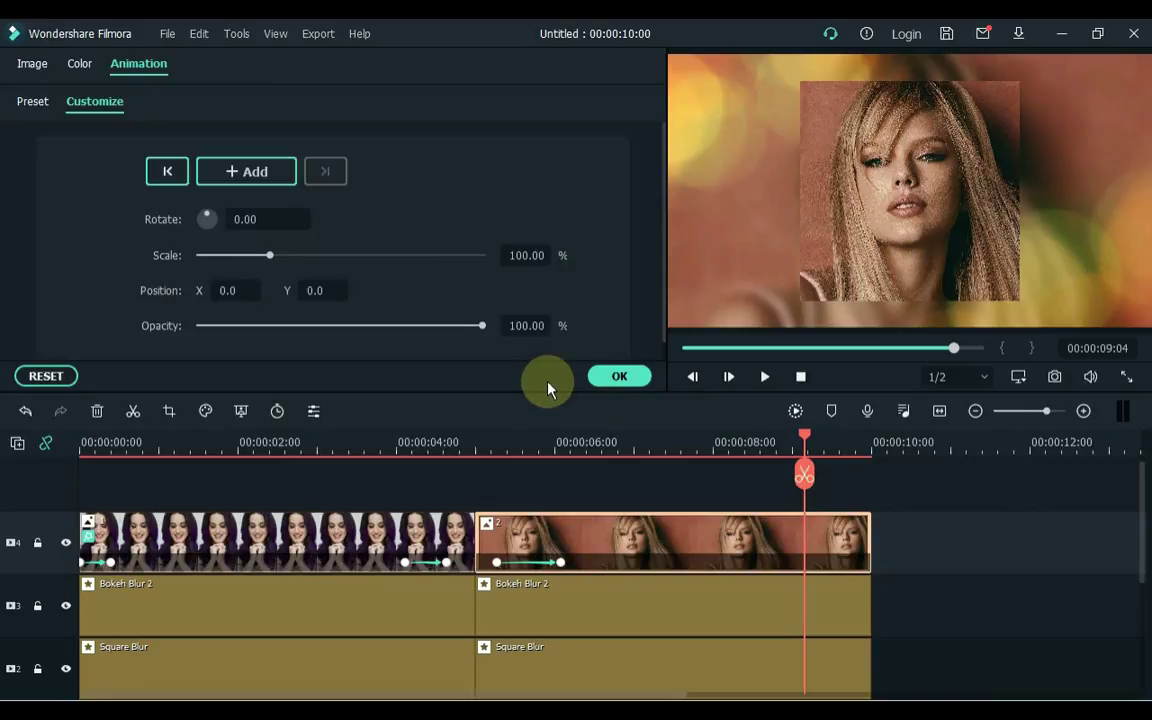
{"action": "left_click", "coordinate": [265, 176]}
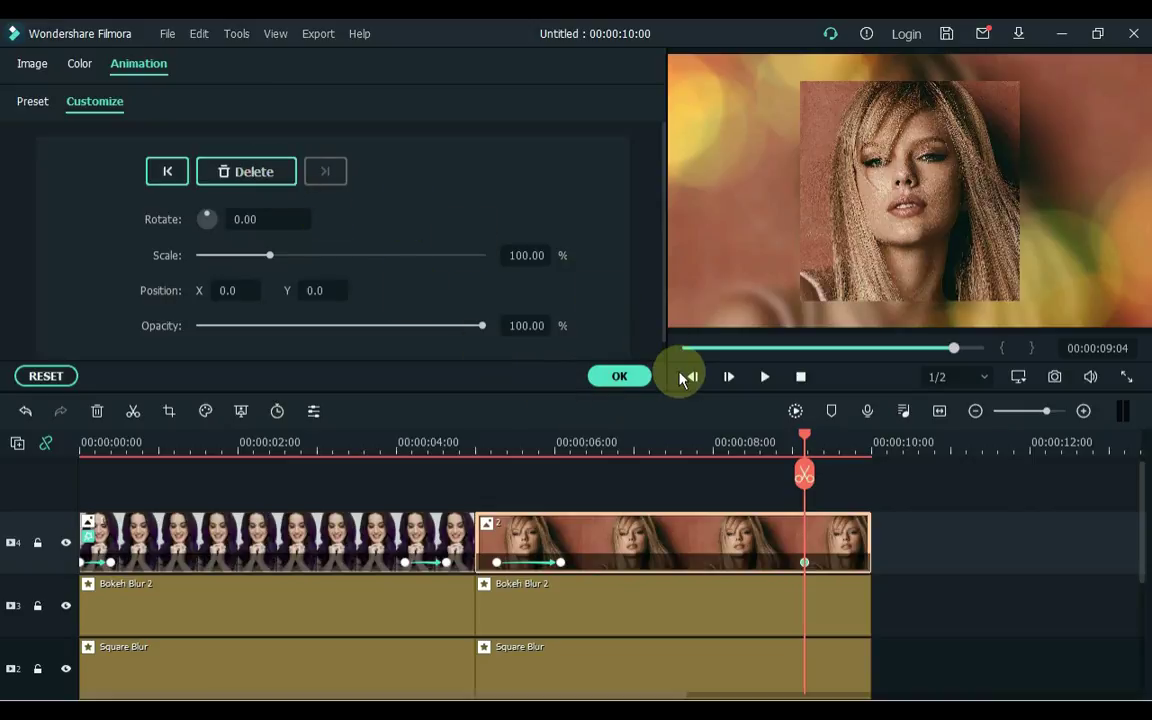
{"action": "left_click", "coordinate": [857, 448]}
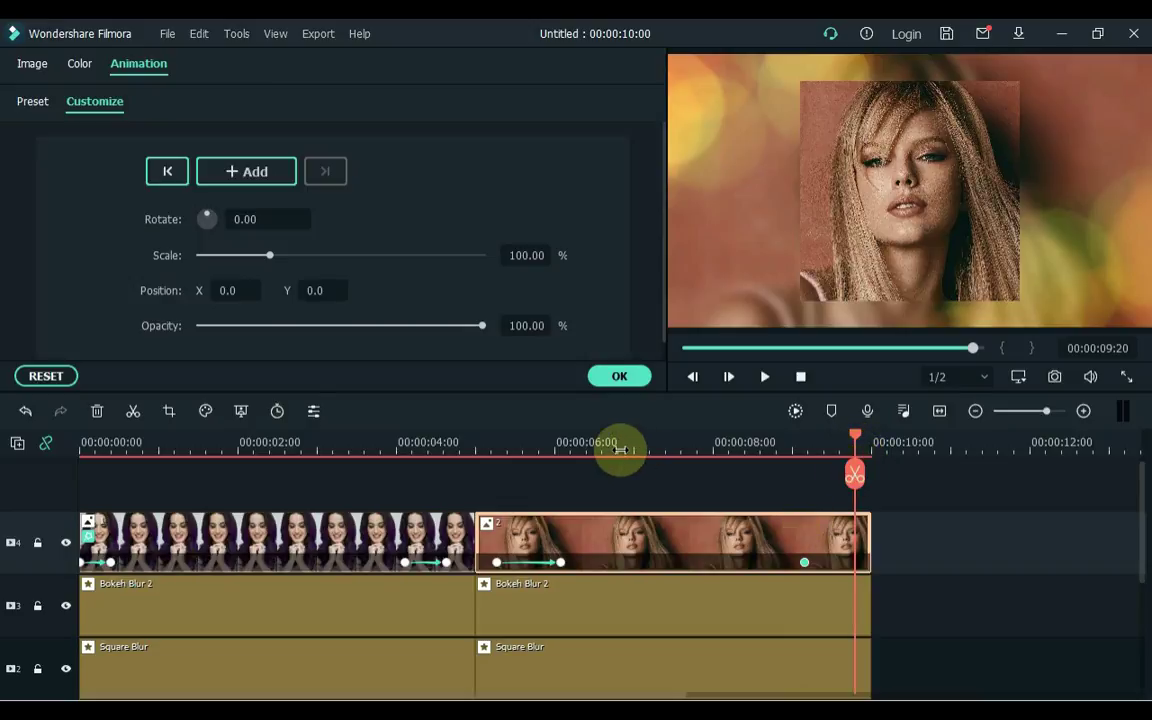
{"action": "left_click", "coordinate": [315, 292]}
{"action": "type", "text": "230"}
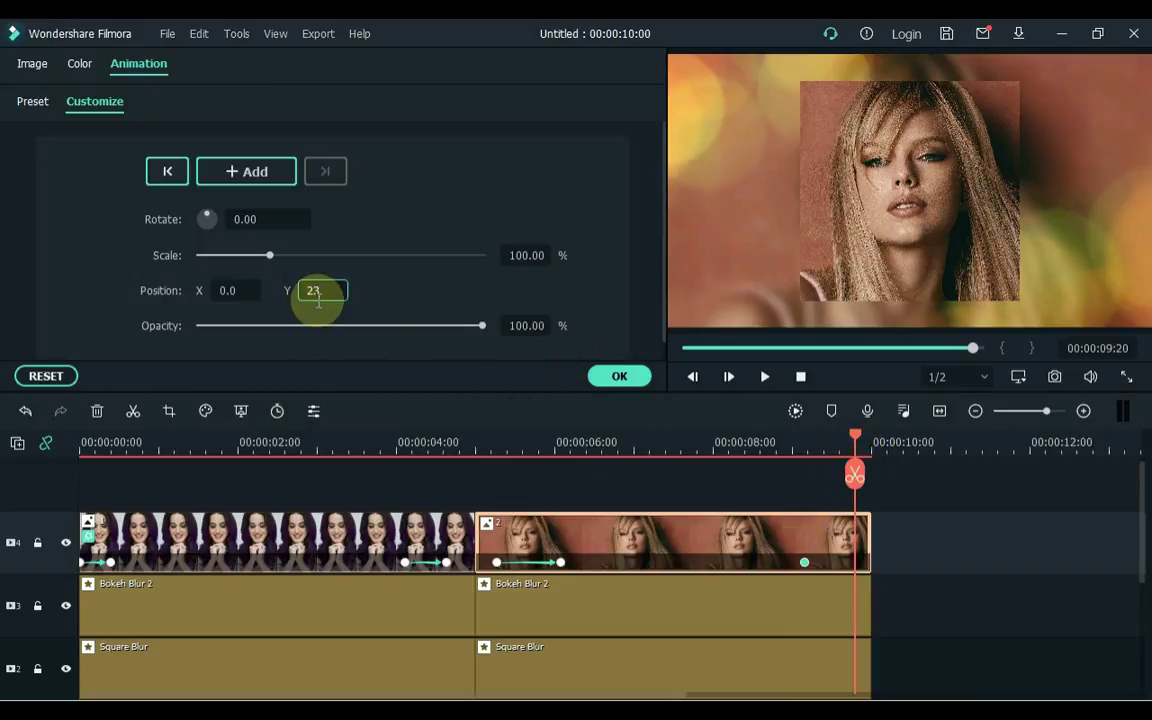
{"action": "left_click", "coordinate": [390, 295]}
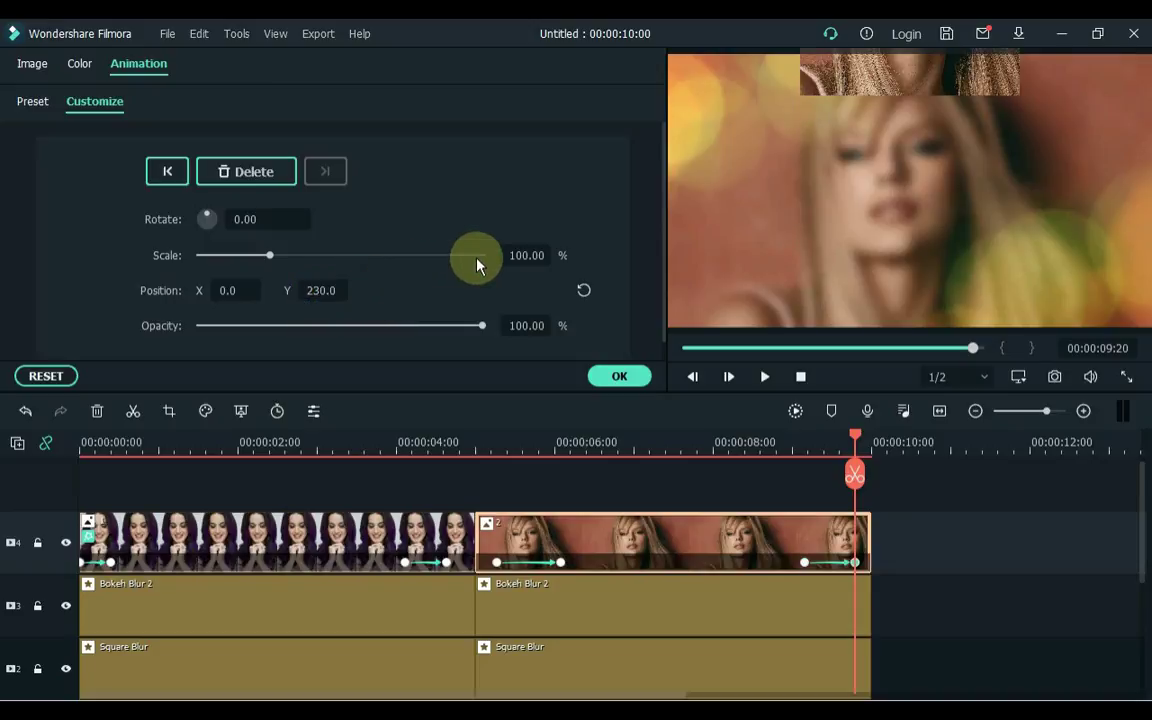
{"action": "left_click", "coordinate": [525, 256]}
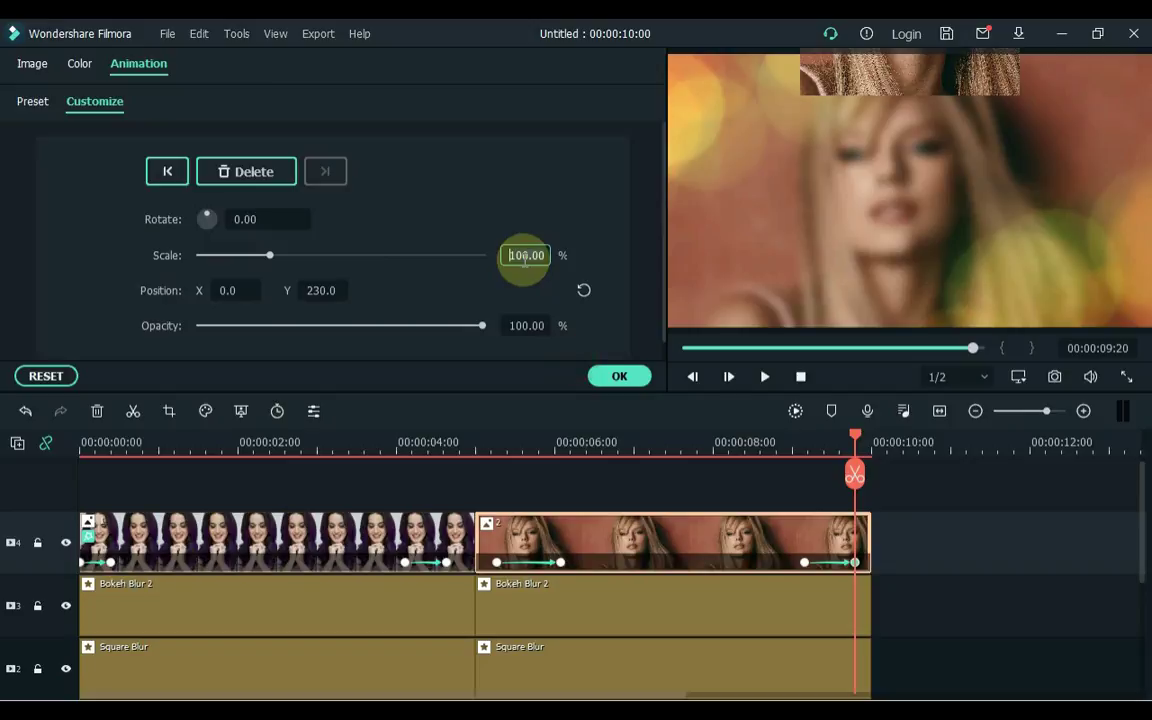
{"action": "type", "text": "50"}
{"action": "key", "text": "Return"}
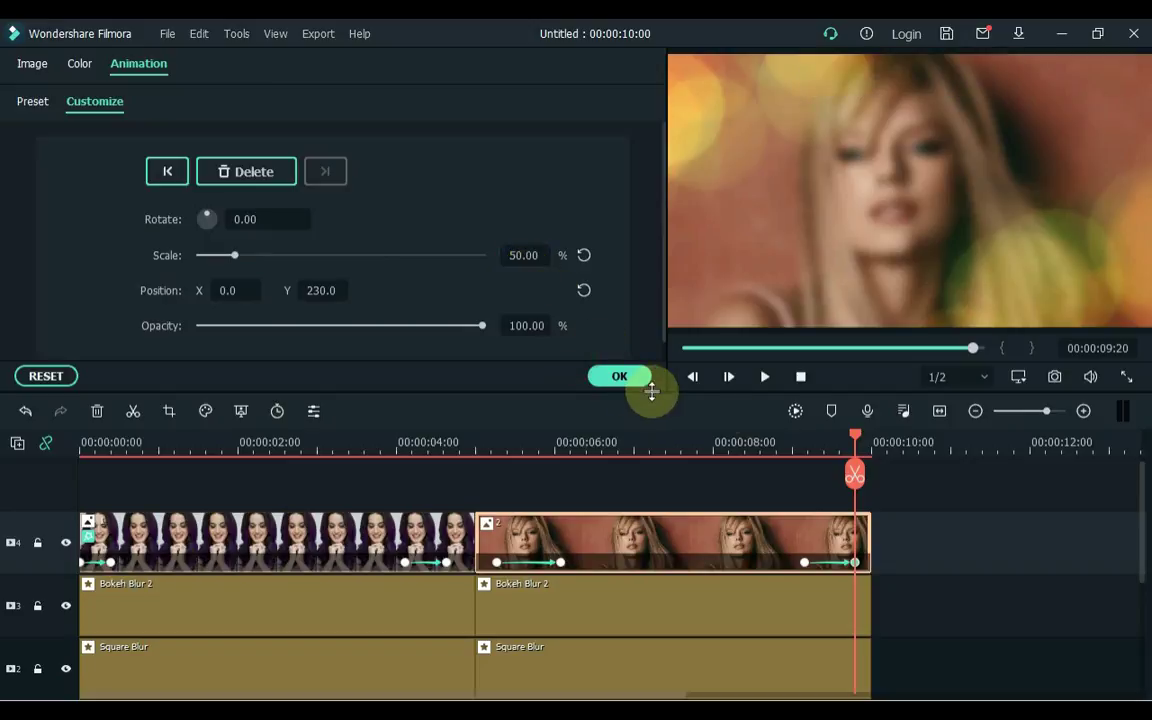
{"action": "left_click", "coordinate": [784, 440]}
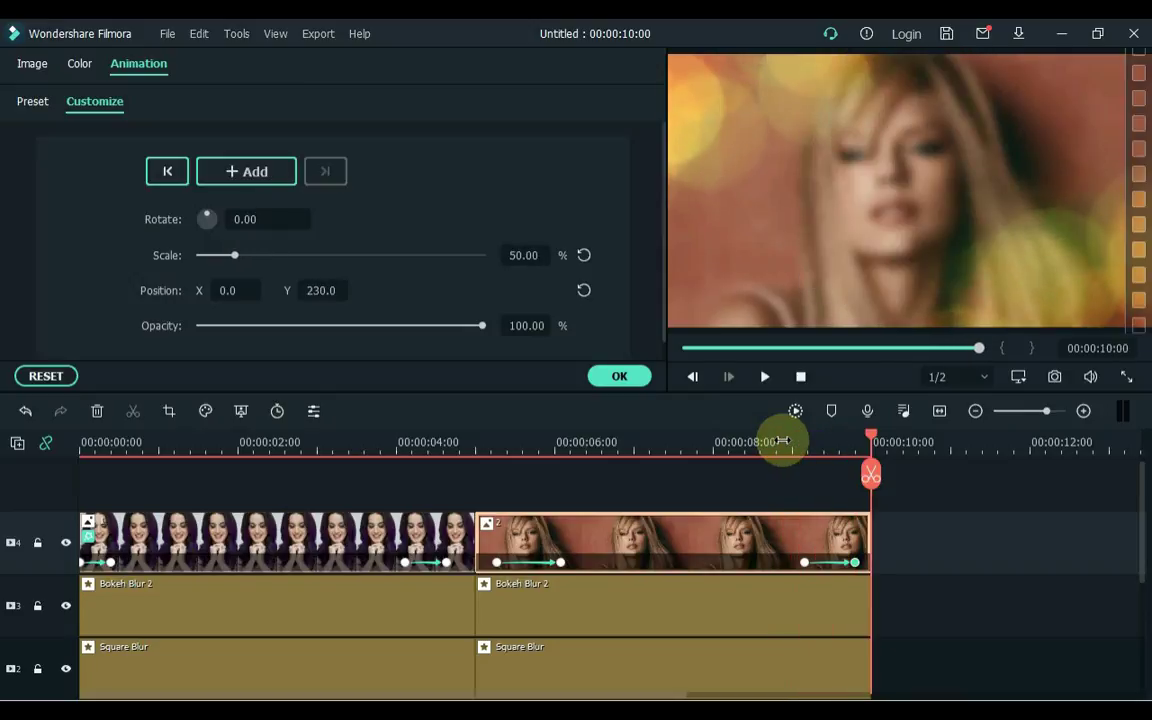
{"action": "left_click", "coordinate": [617, 378]}
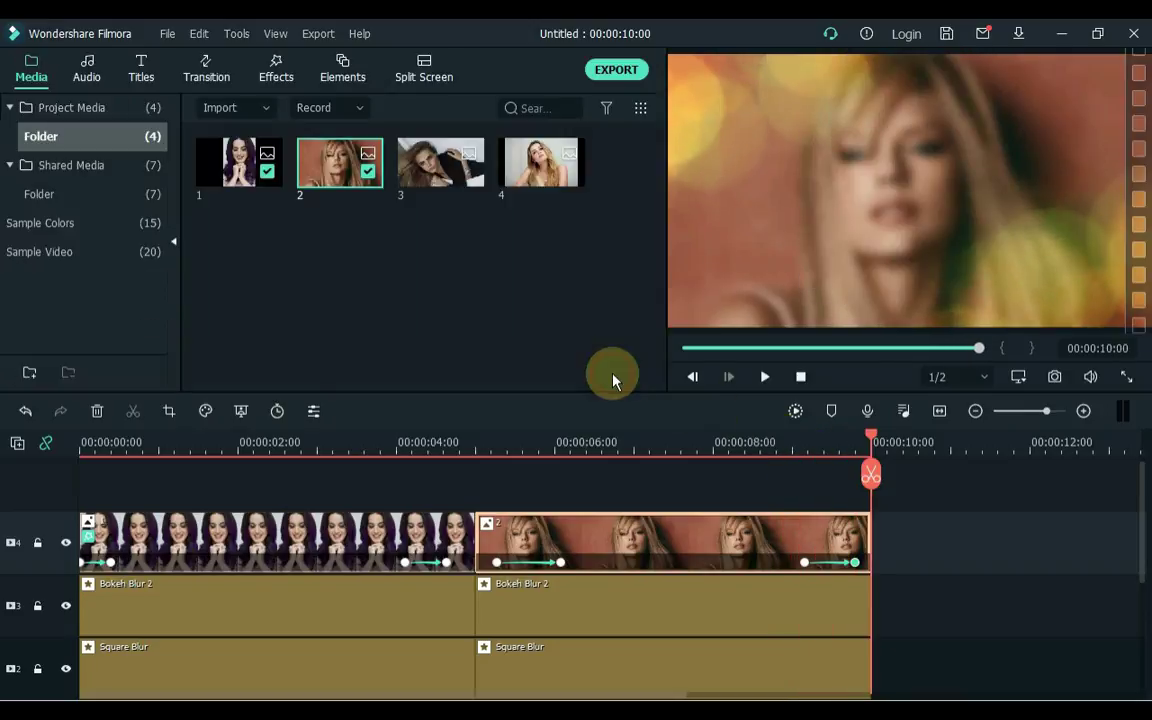
- Apply the Border effect to the square image 2 clip on track 4 and preview it at 00:00:06:21
{"action": "left_click", "coordinate": [277, 66]}
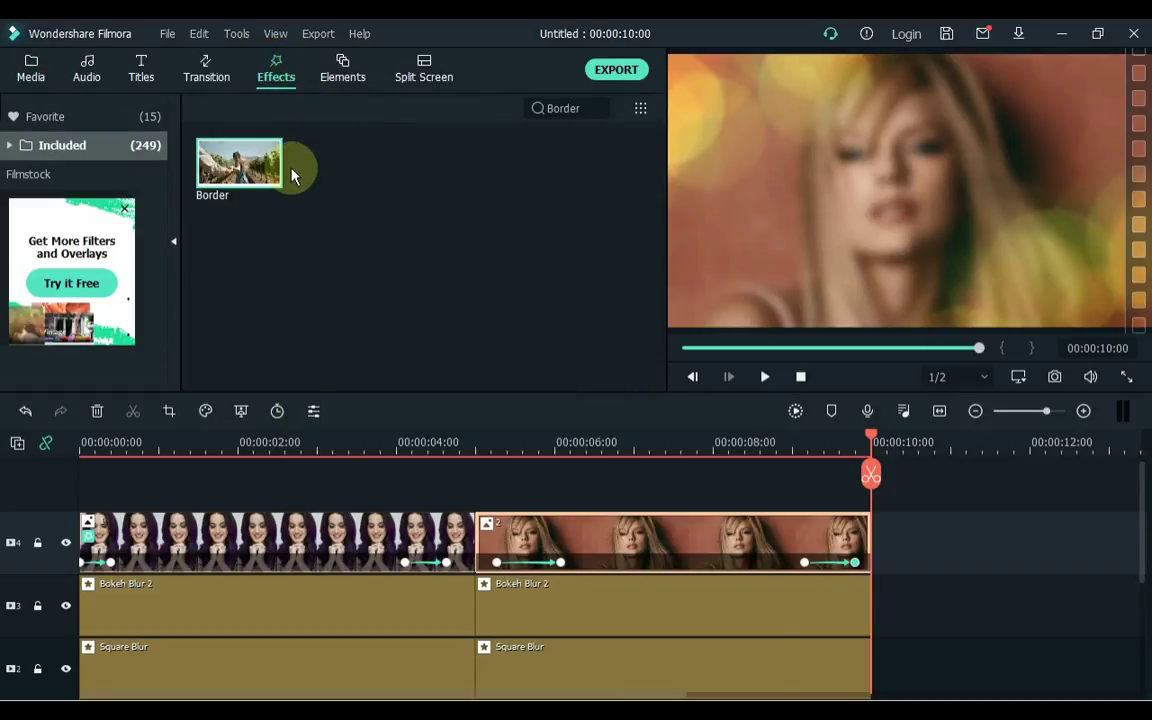
{"action": "left_click_drag", "start_coordinate": [220, 162], "coordinate": [527, 540]}
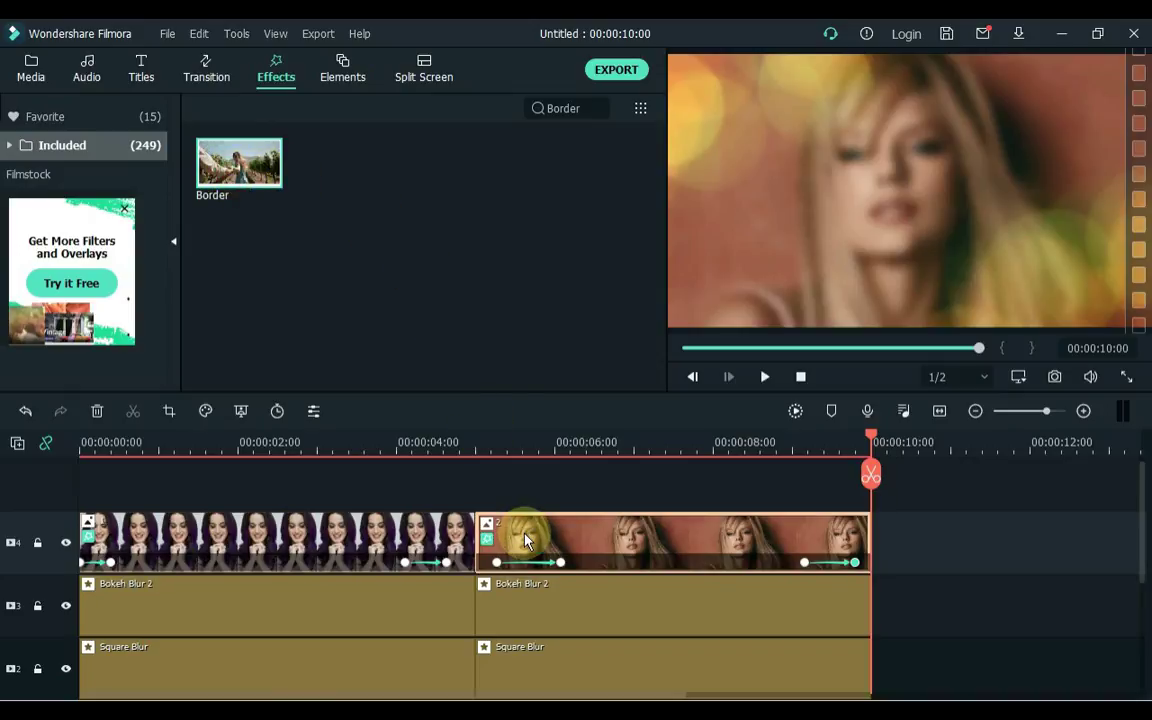
{"action": "left_click", "coordinate": [619, 448]}
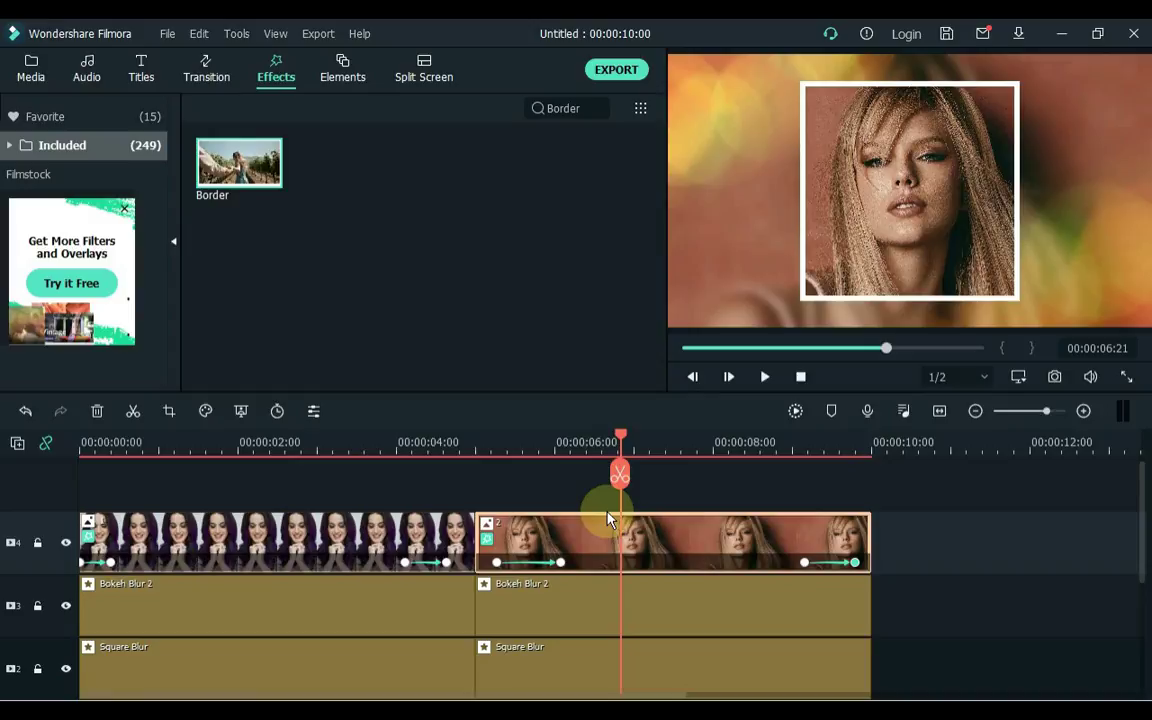
- Set the Border effect on square image 2 to size 5 and blur 5
{"action": "double_click", "coordinate": [594, 543]}
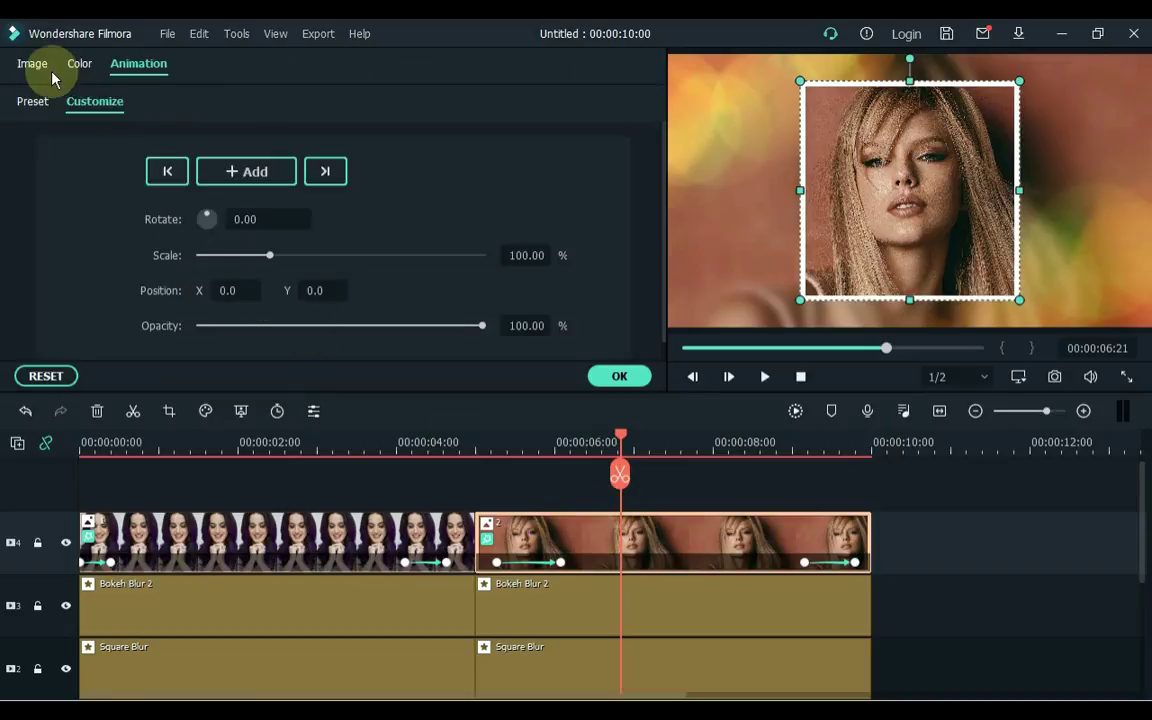
{"action": "left_click", "coordinate": [33, 66]}
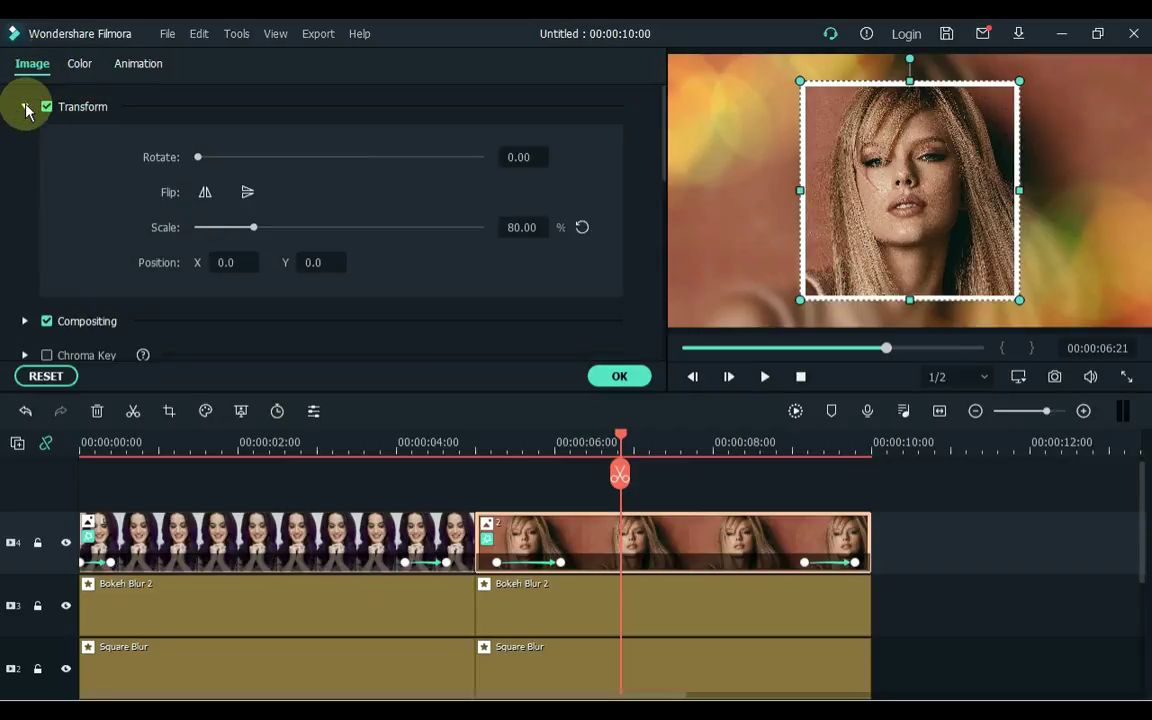
{"action": "left_click", "coordinate": [25, 106]}
{"action": "scroll", "coordinate": [25, 113], "scroll_direction": "down", "scroll_amount": 3}
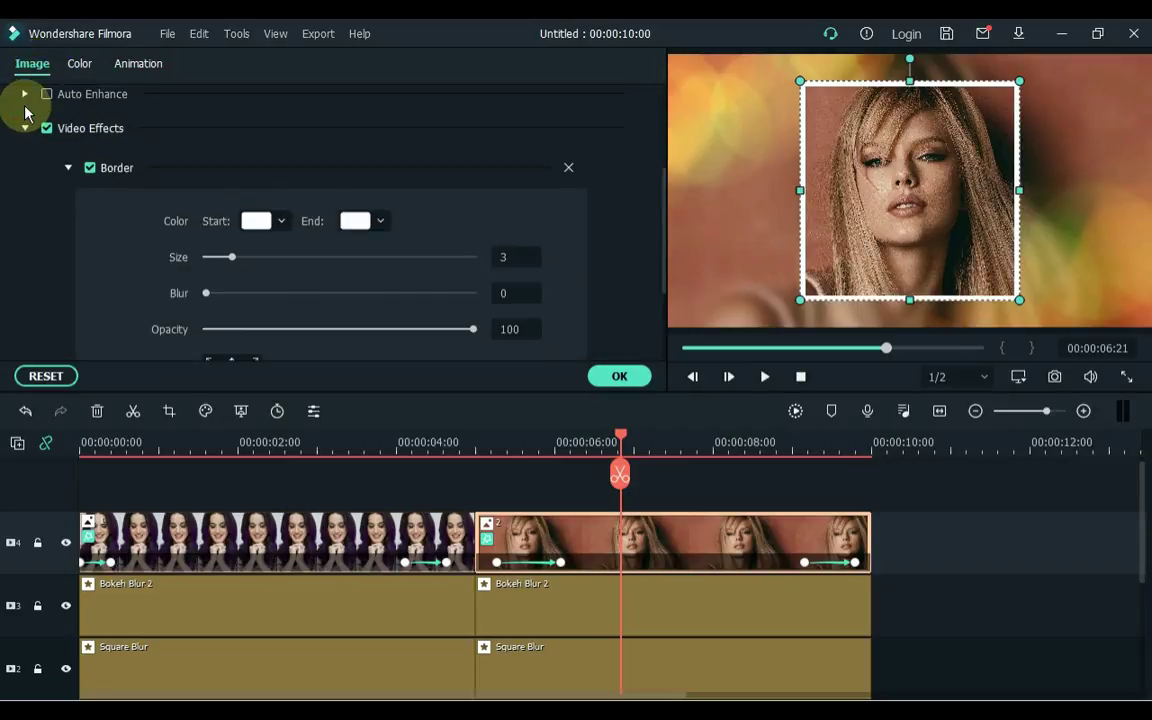
{"action": "scroll", "coordinate": [25, 113], "scroll_direction": "down", "scroll_amount": 2}
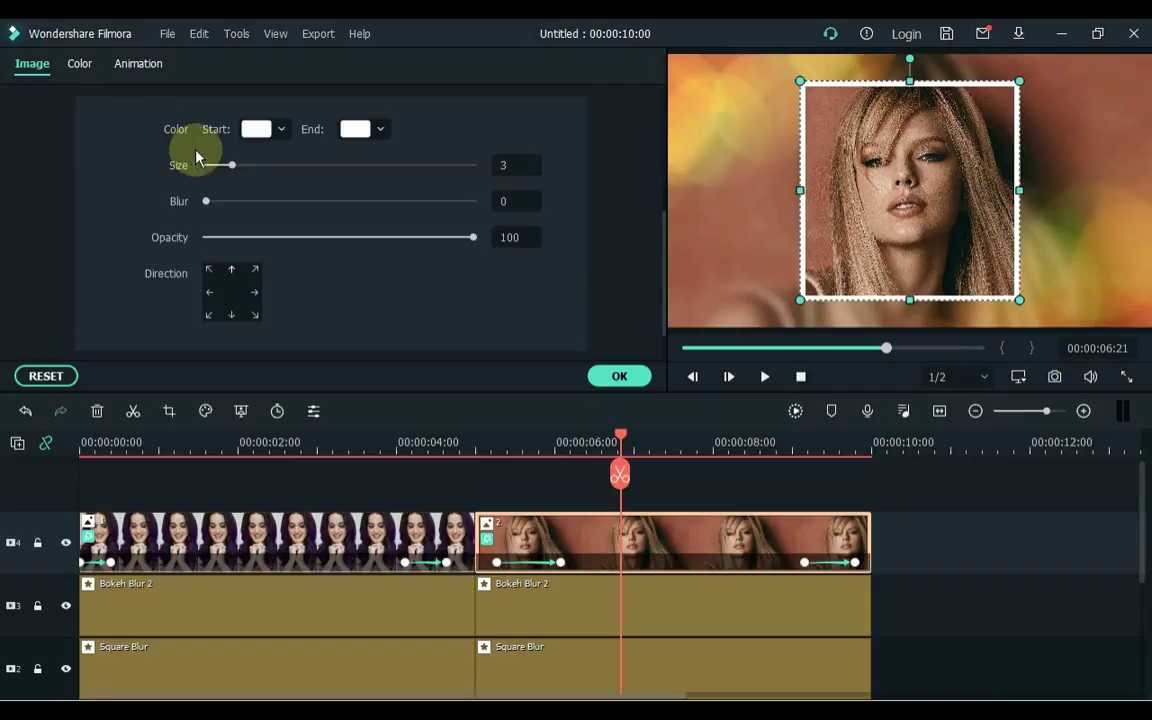
{"action": "left_click_drag", "start_coordinate": [245, 172], "coordinate": [252, 172]}
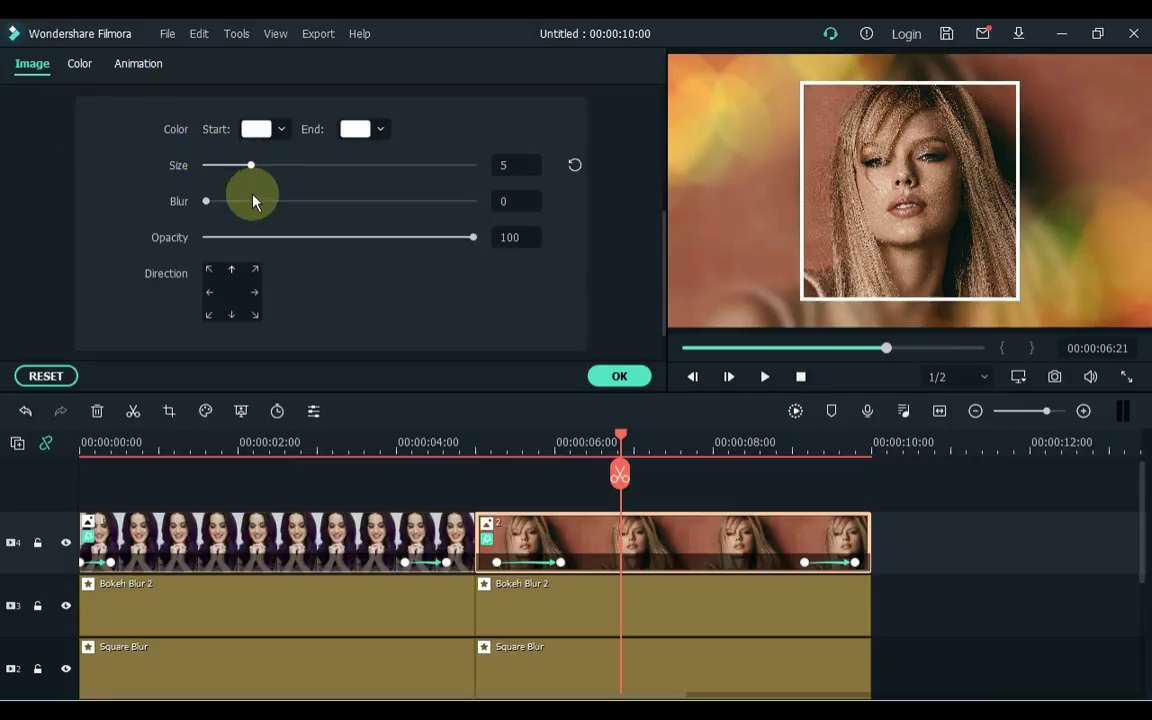
{"action": "left_click", "coordinate": [251, 202]}
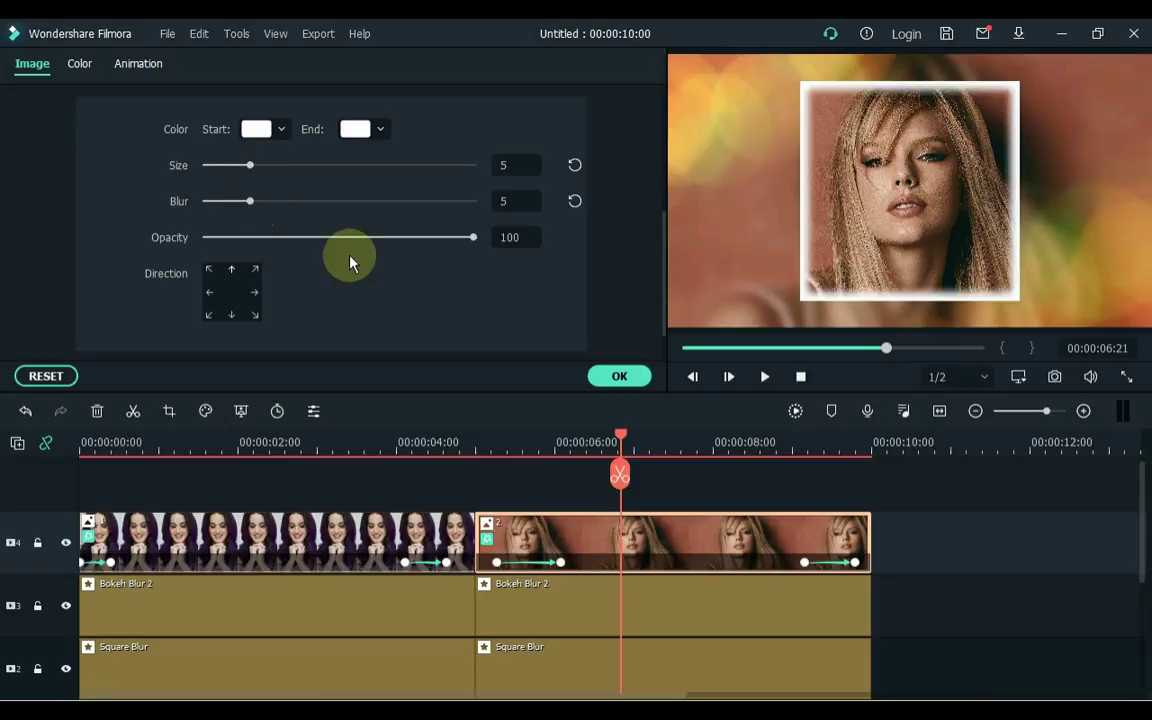
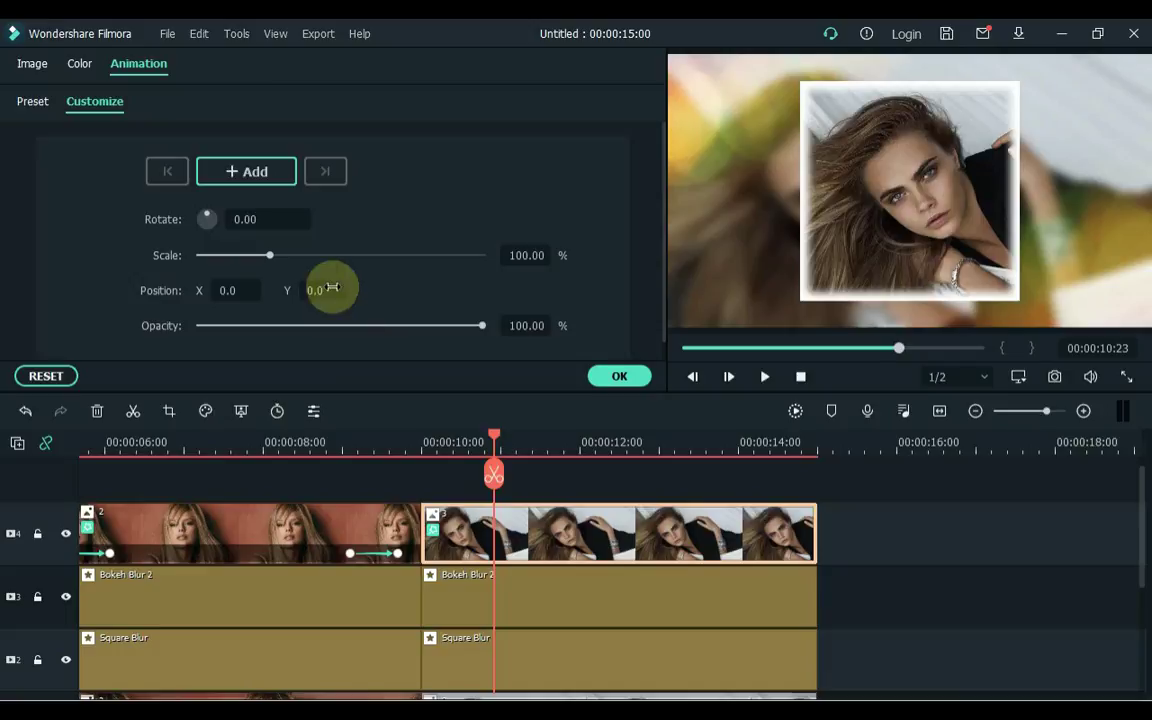
- Animate square image 3's entrance with an unchanged keyframe at 00:00:10:23 and one at 00:00:10:06 with X position -330 and scale 50%
{"action": "left_click", "coordinate": [277, 176]}
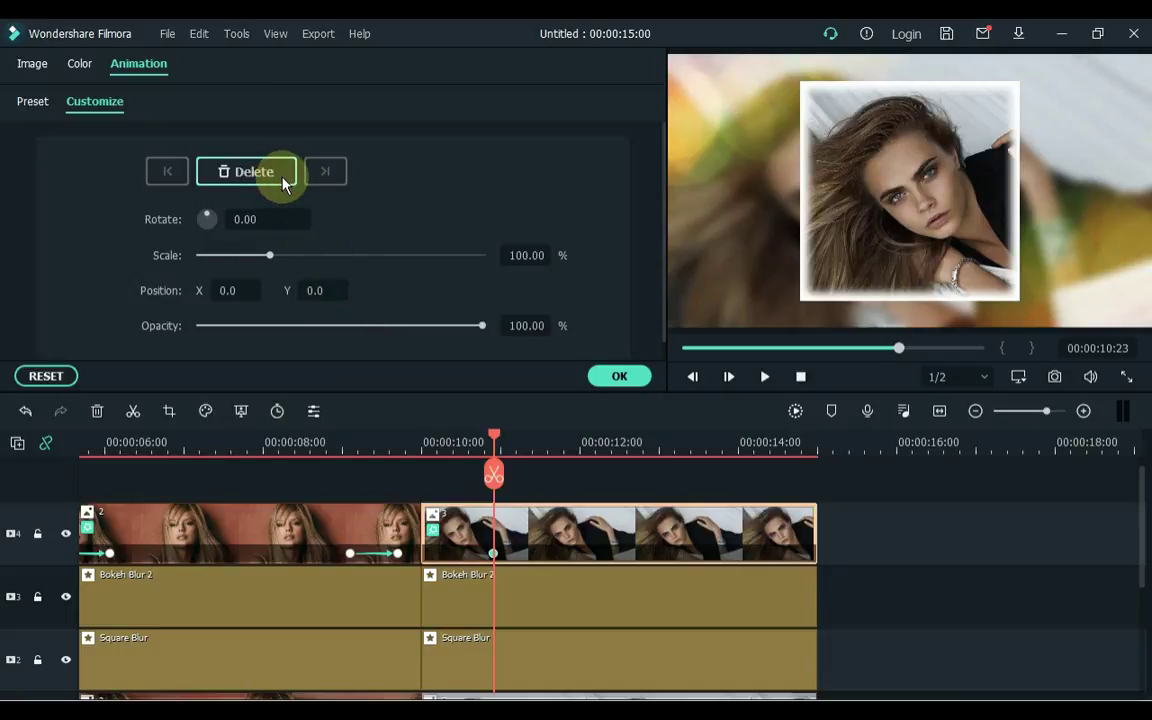
{"action": "left_click", "coordinate": [428, 440]}
{"action": "left_click", "coordinate": [440, 440]}
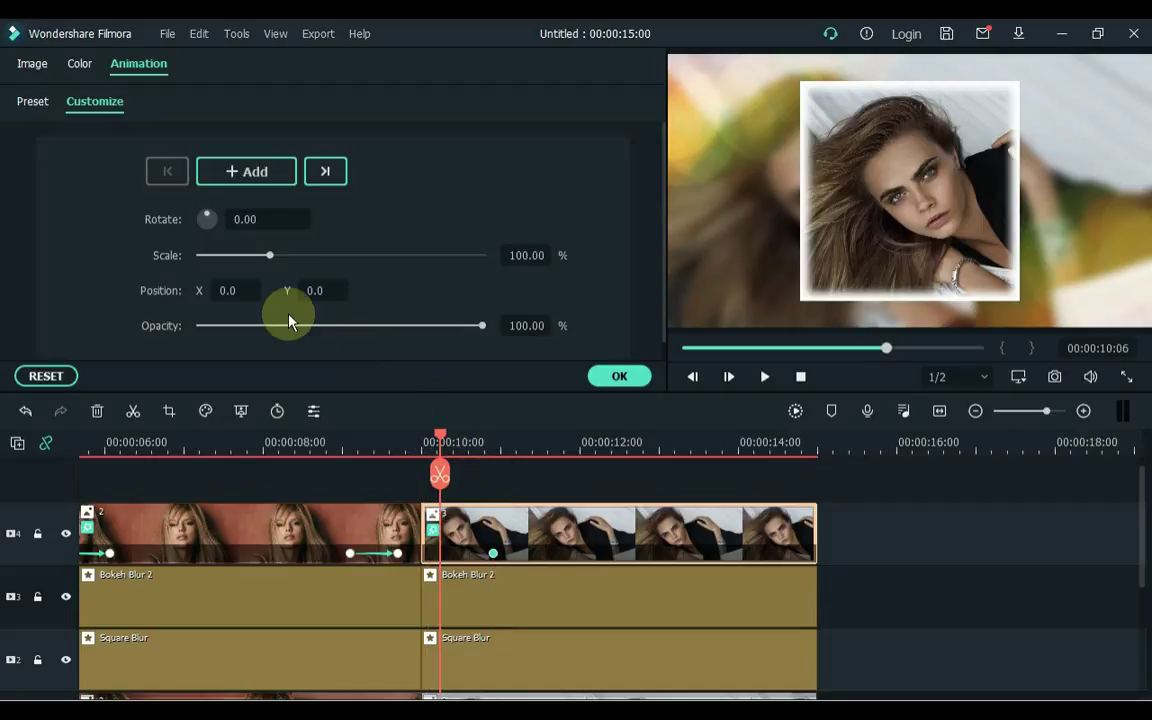
{"action": "left_click", "coordinate": [243, 290]}
{"action": "type", "text": "-"}
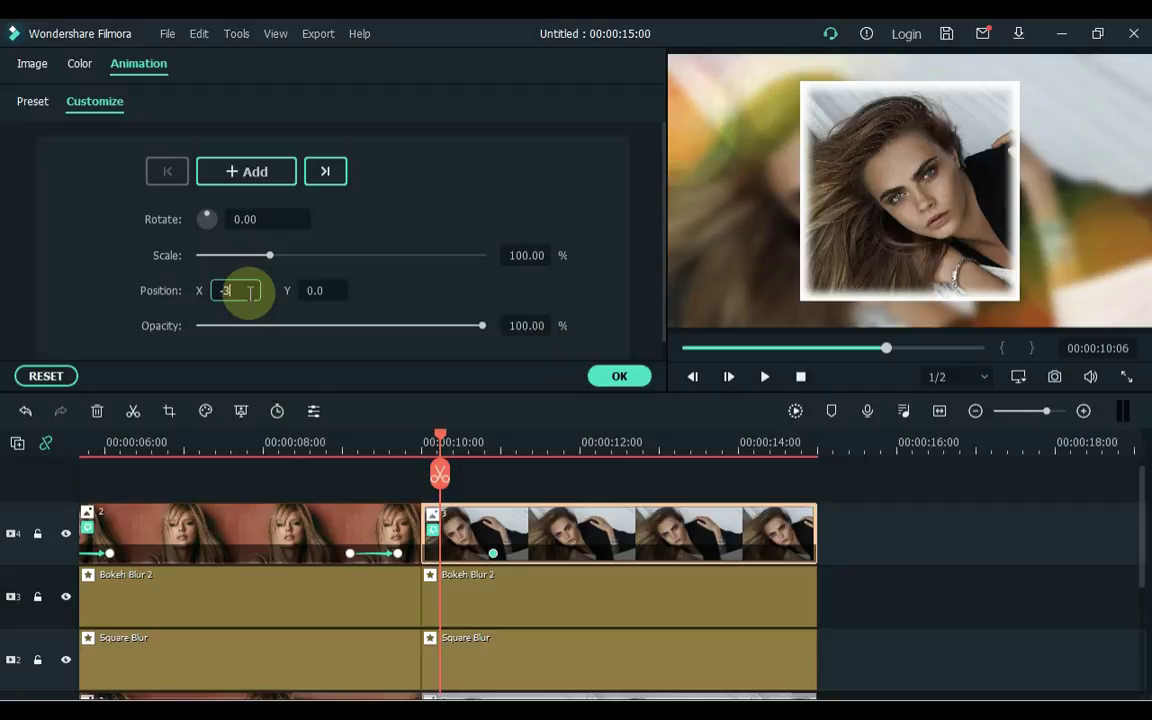
{"action": "type", "text": "330"}
{"action": "key", "text": "Return"}
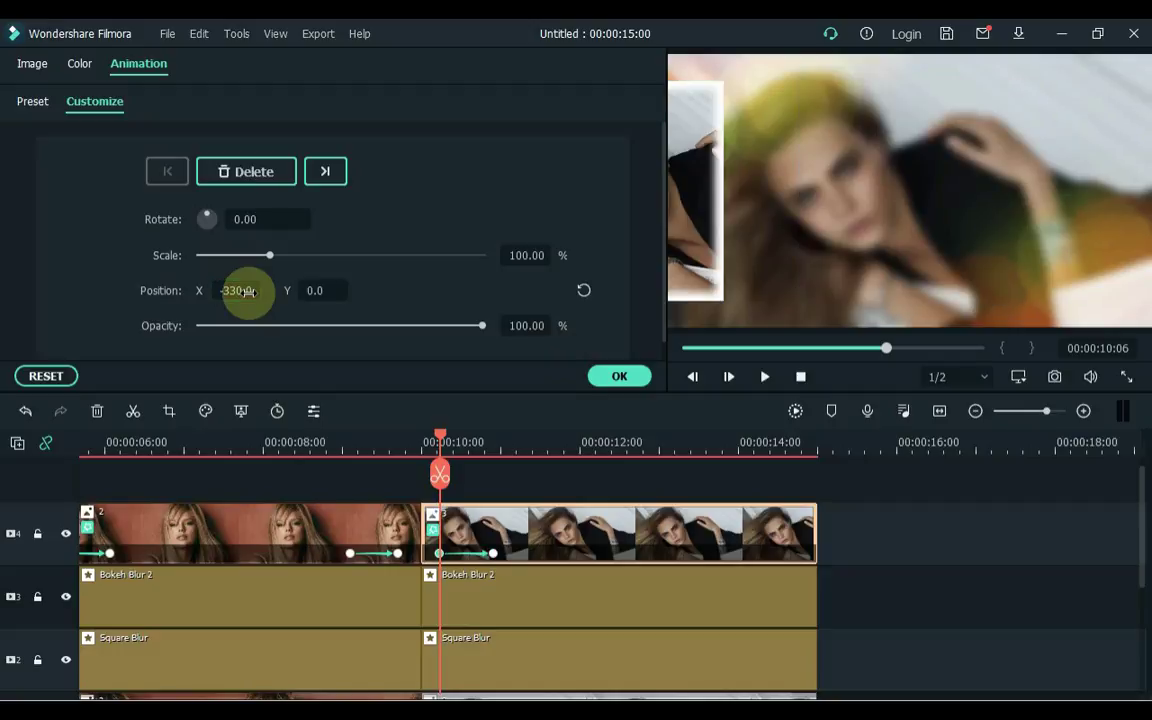
{"action": "left_click", "coordinate": [520, 254]}
{"action": "type", "text": "50"}
{"action": "key", "text": "Return"}
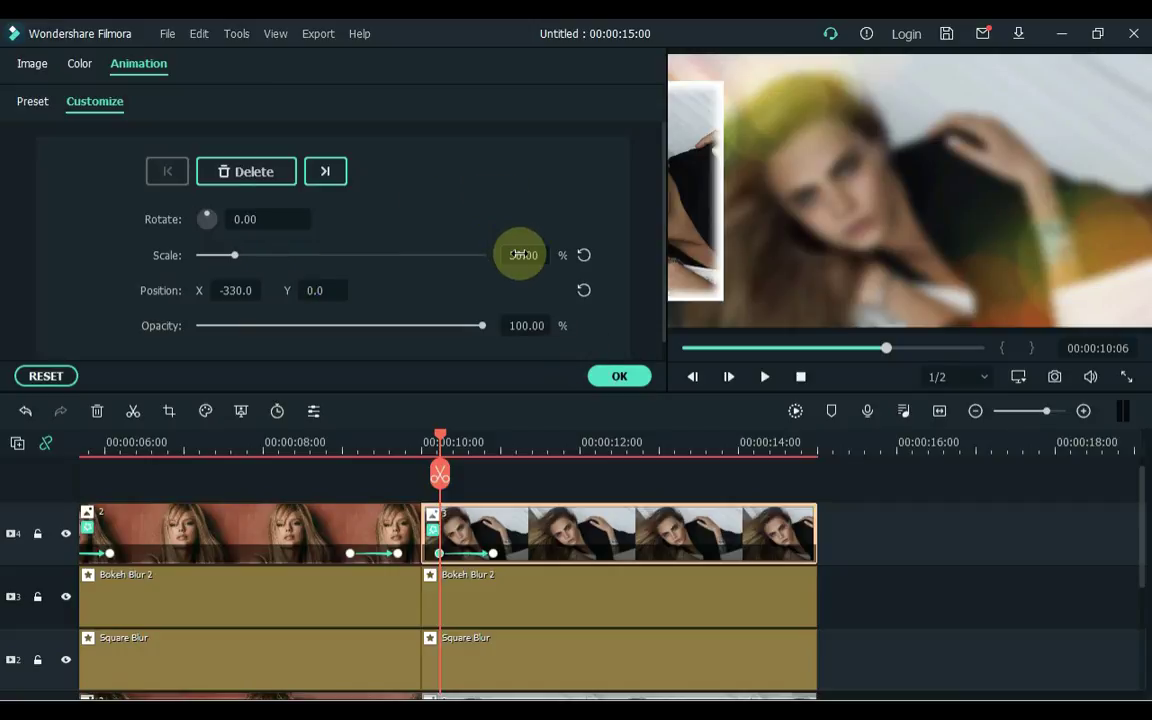
- Animate square image 3's exit with an unchanged keyframe at 00:00:14:00 and one at 00:00:14:18 with X position 330 and scale 50%; preview it
{"action": "left_click", "coordinate": [738, 441]}
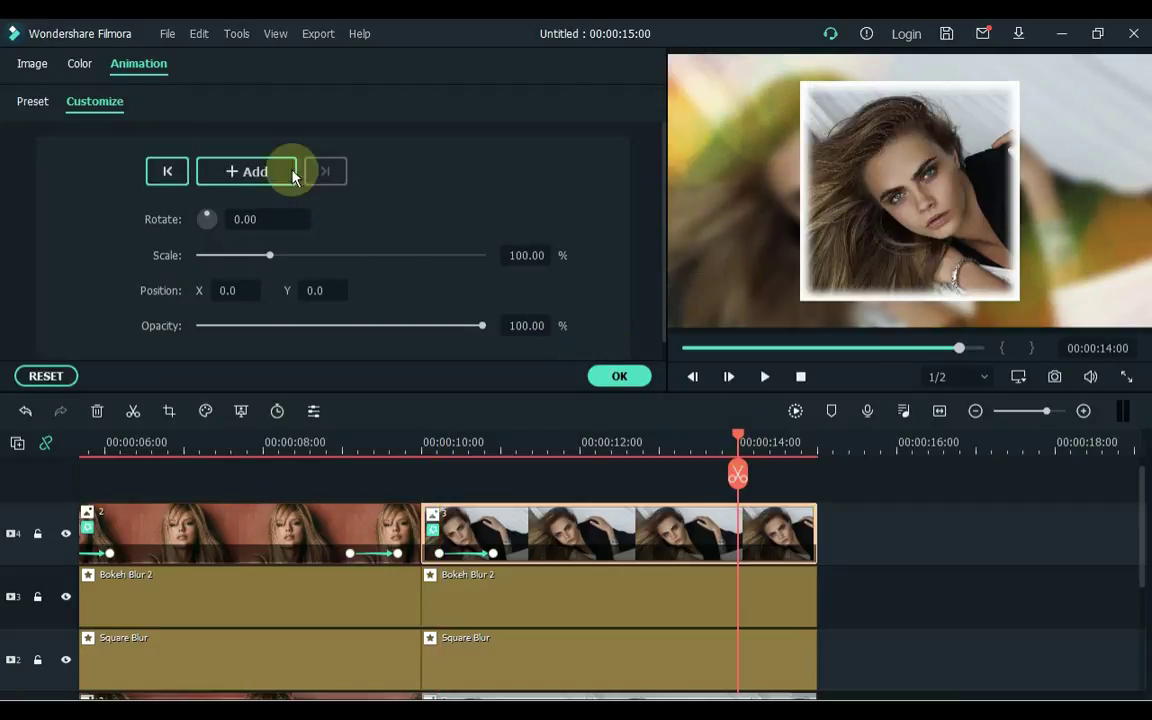
{"action": "left_click", "coordinate": [265, 170]}
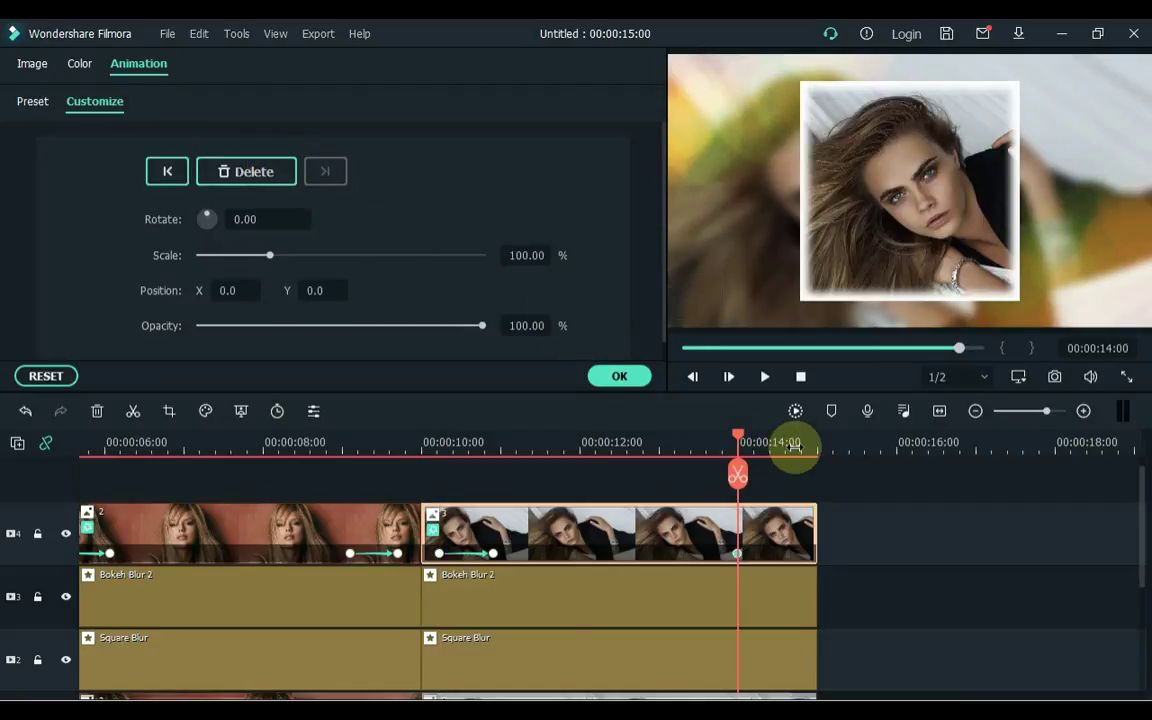
{"action": "left_click", "coordinate": [794, 445]}
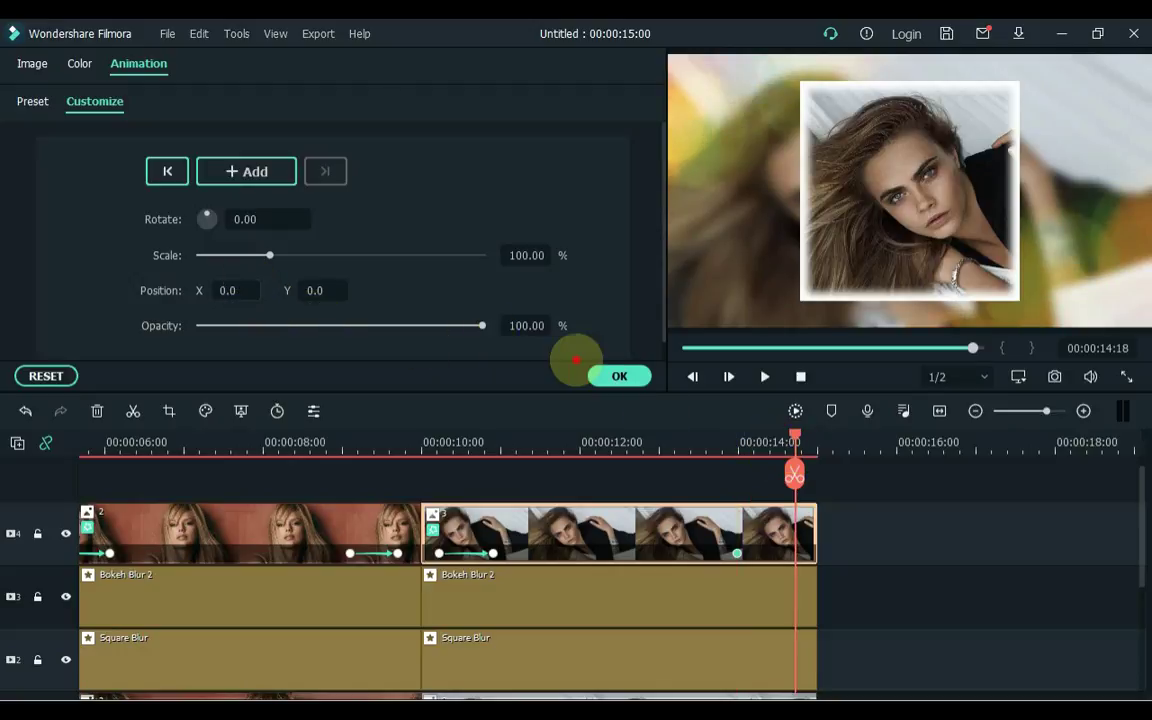
{"action": "left_click", "coordinate": [245, 289]}
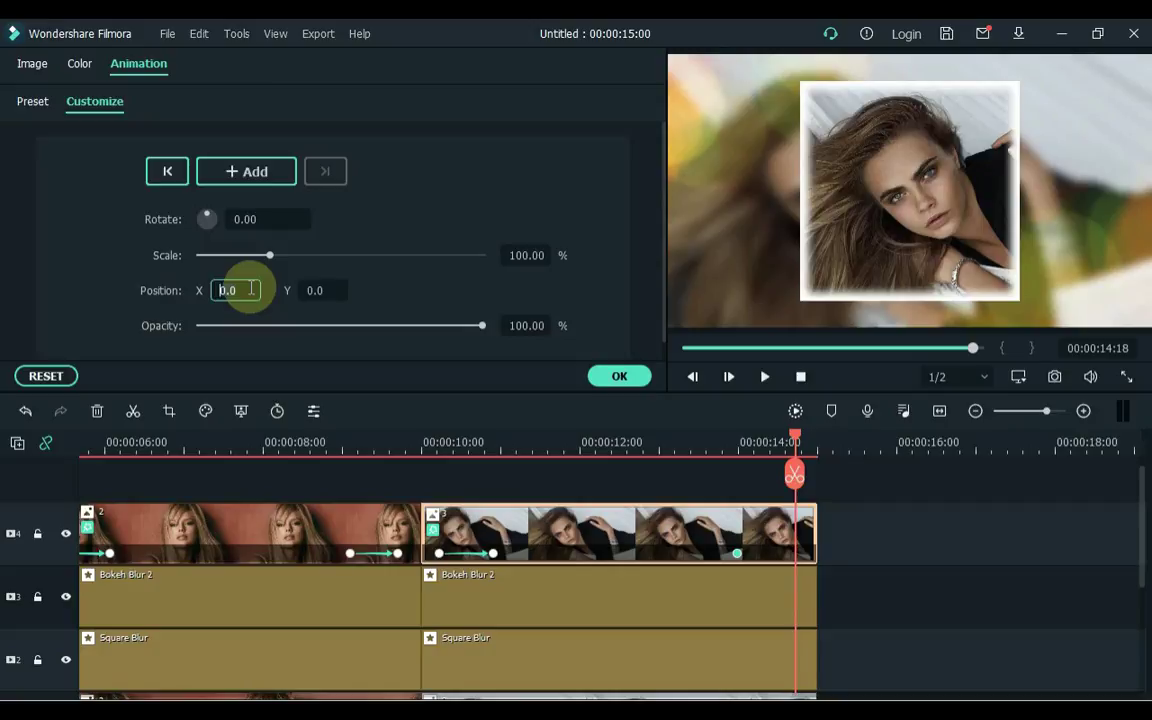
{"action": "key", "text": "Return"}
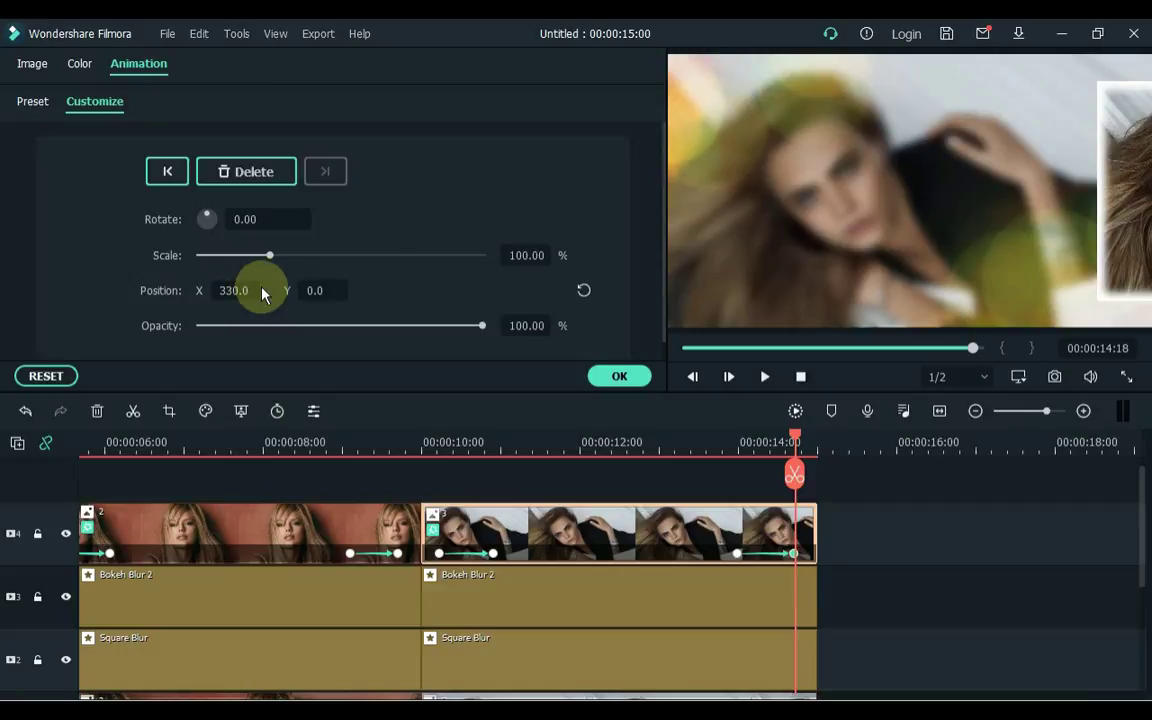
{"action": "left_click", "coordinate": [526, 255]}
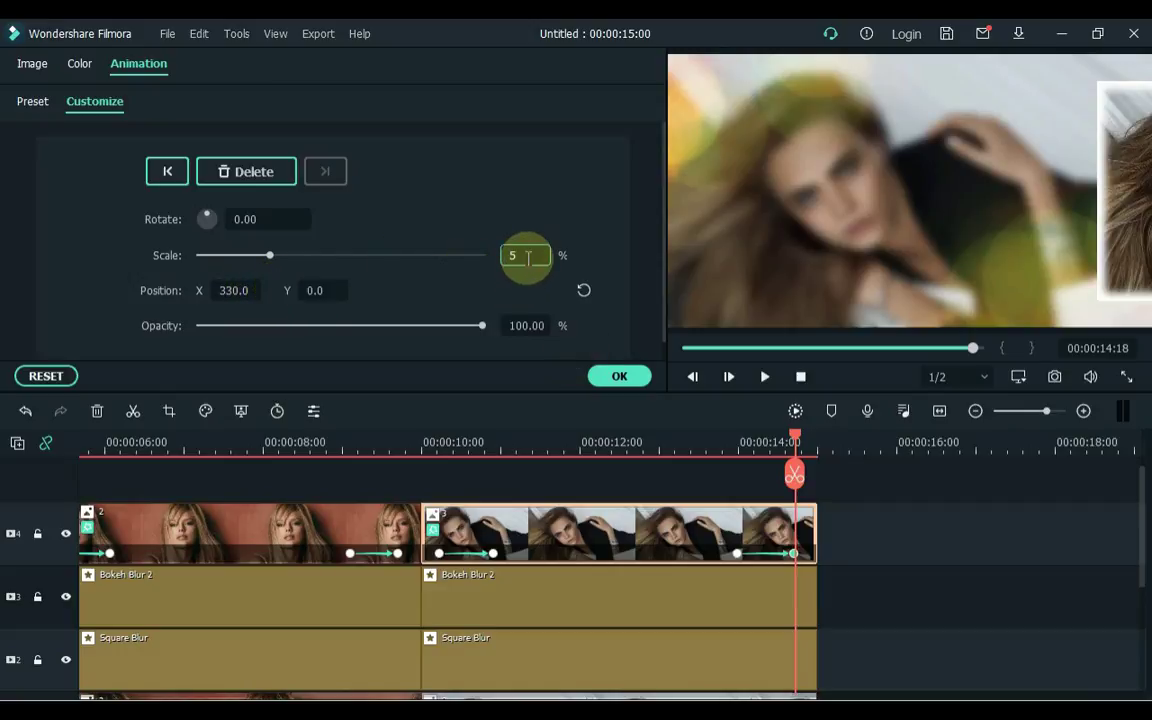
{"action": "type", "text": "50"}
{"action": "key", "text": "Return"}
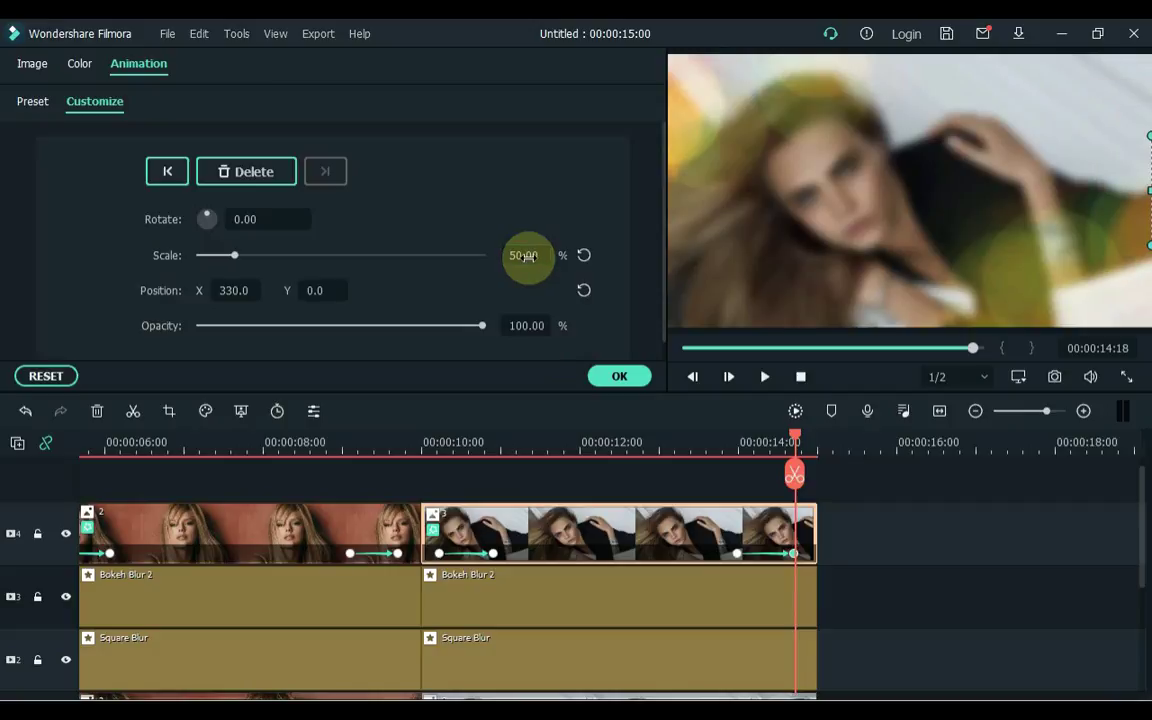
{"action": "left_click", "coordinate": [716, 441]}
{"action": "key", "text": "space"}
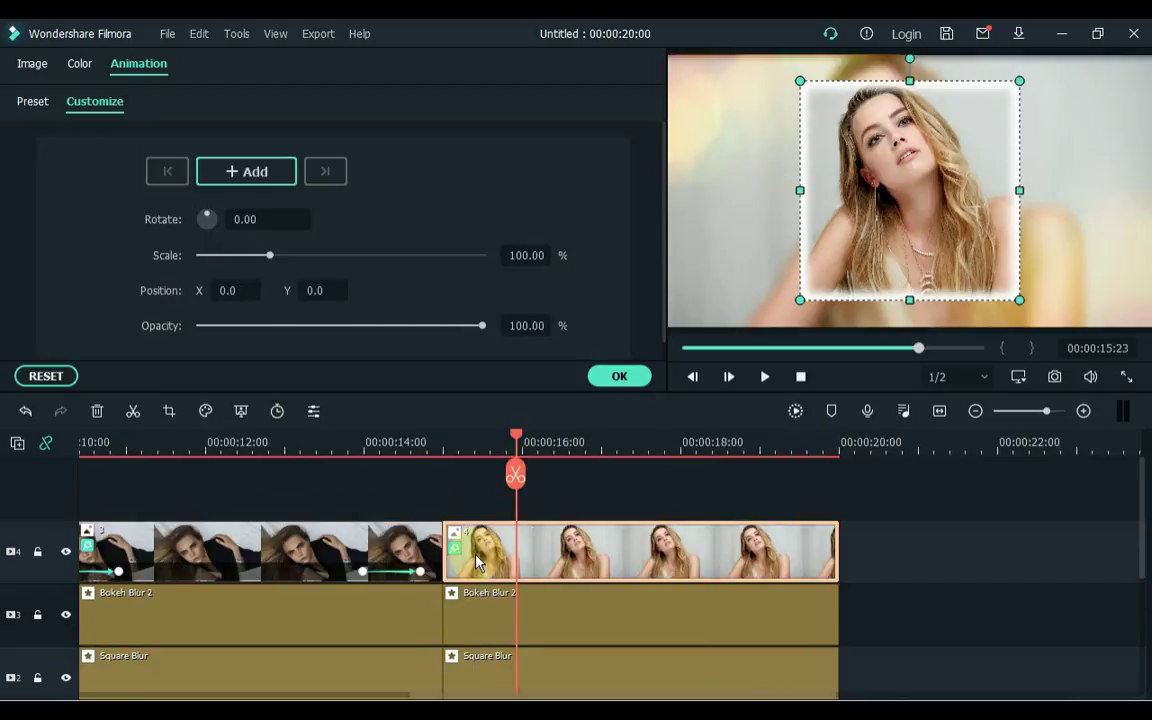
- Animate square image 4's entrance with an unchanged keyframe at 00:00:15:23 and one at 00:00:15:06 with X position 330 and scale 50%; preview it
{"action": "left_click", "coordinate": [283, 178]}
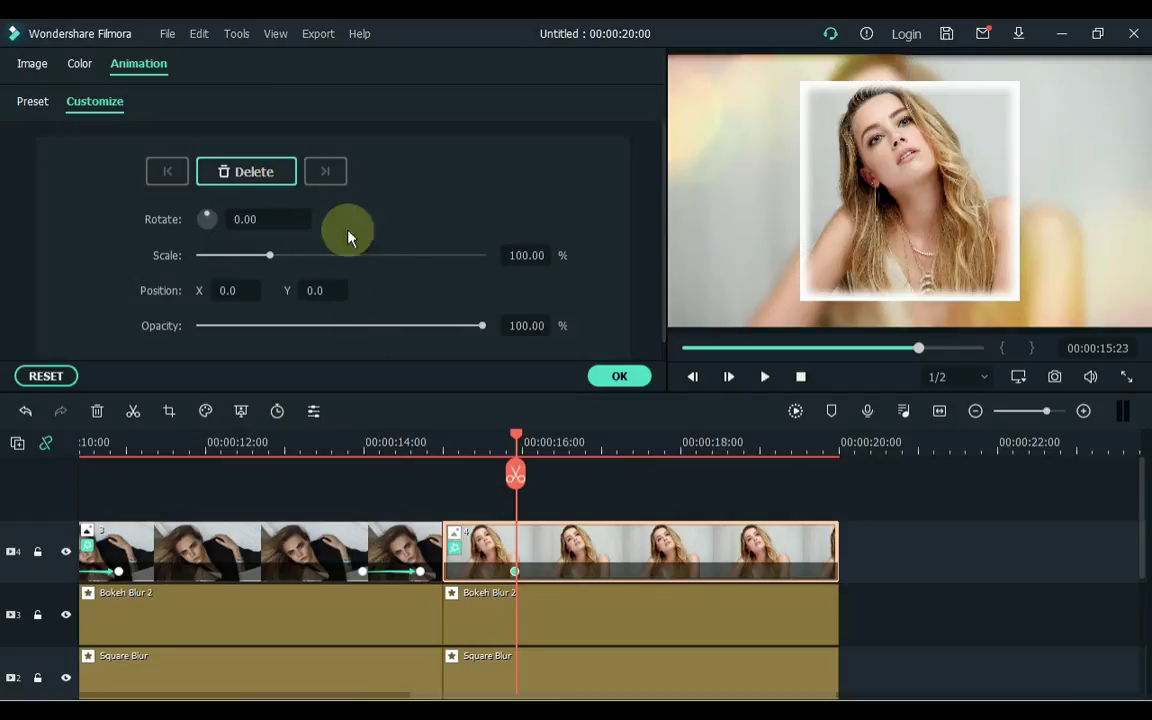
{"action": "left_click", "coordinate": [462, 441]}
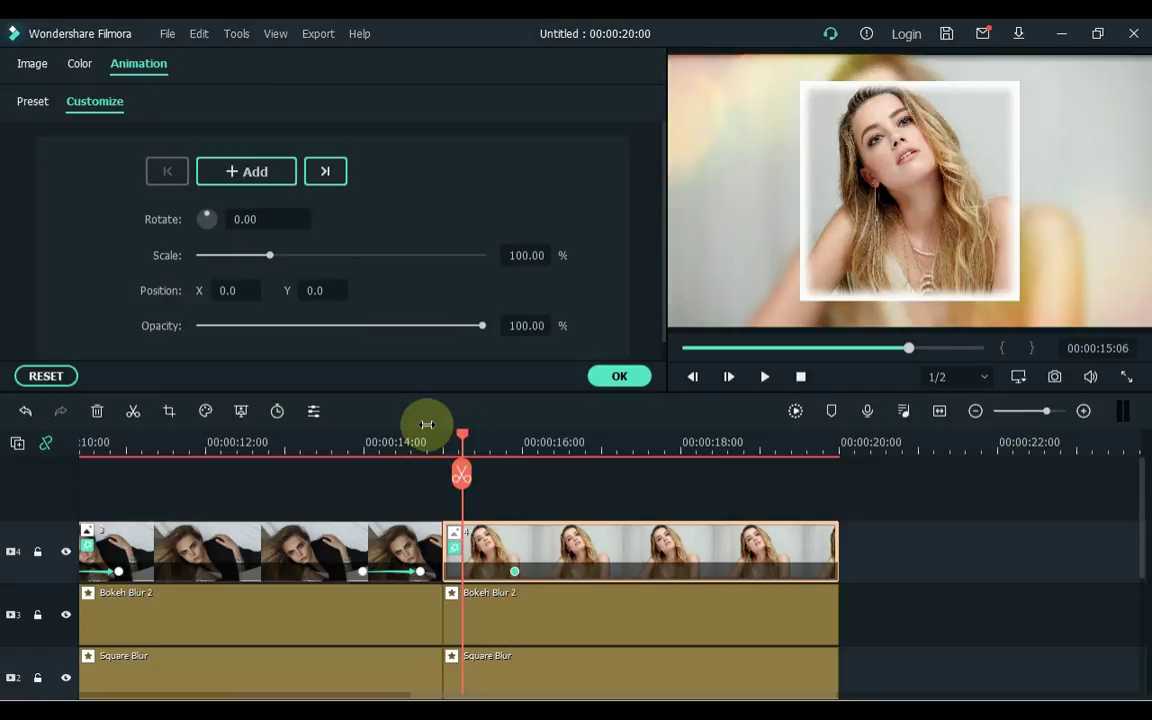
{"action": "left_click", "coordinate": [230, 290]}
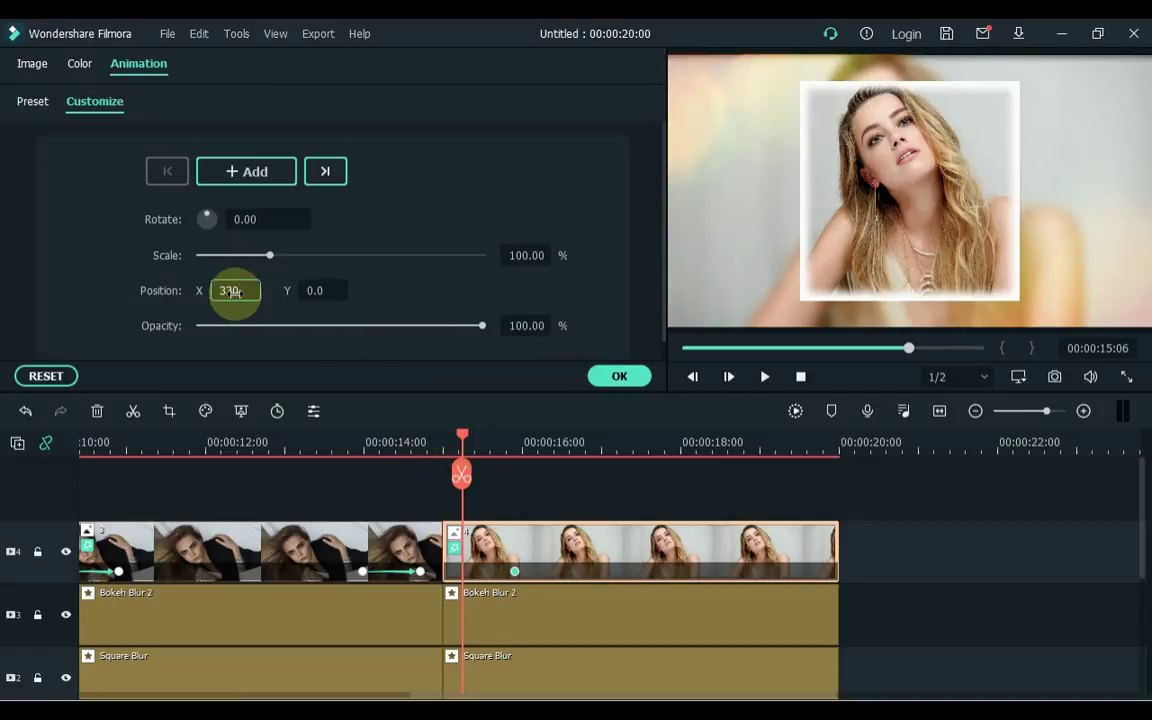
{"action": "type", "text": "330"}
{"action": "key", "text": "Return"}
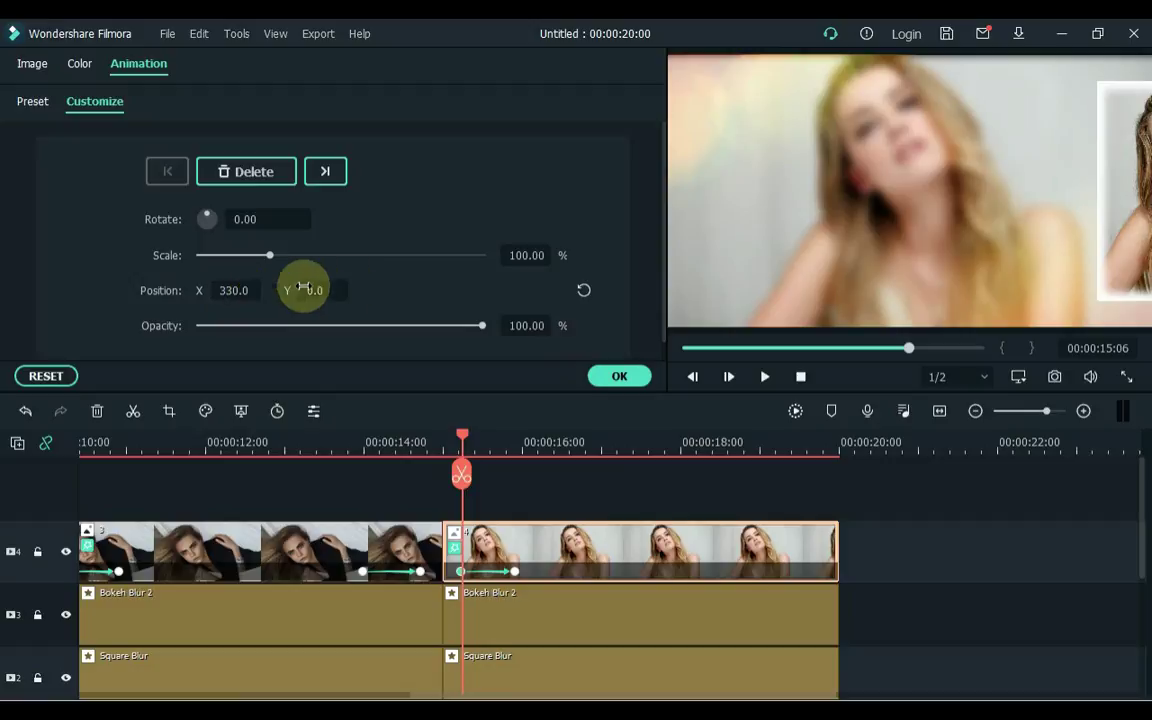
{"action": "left_click", "coordinate": [522, 250]}
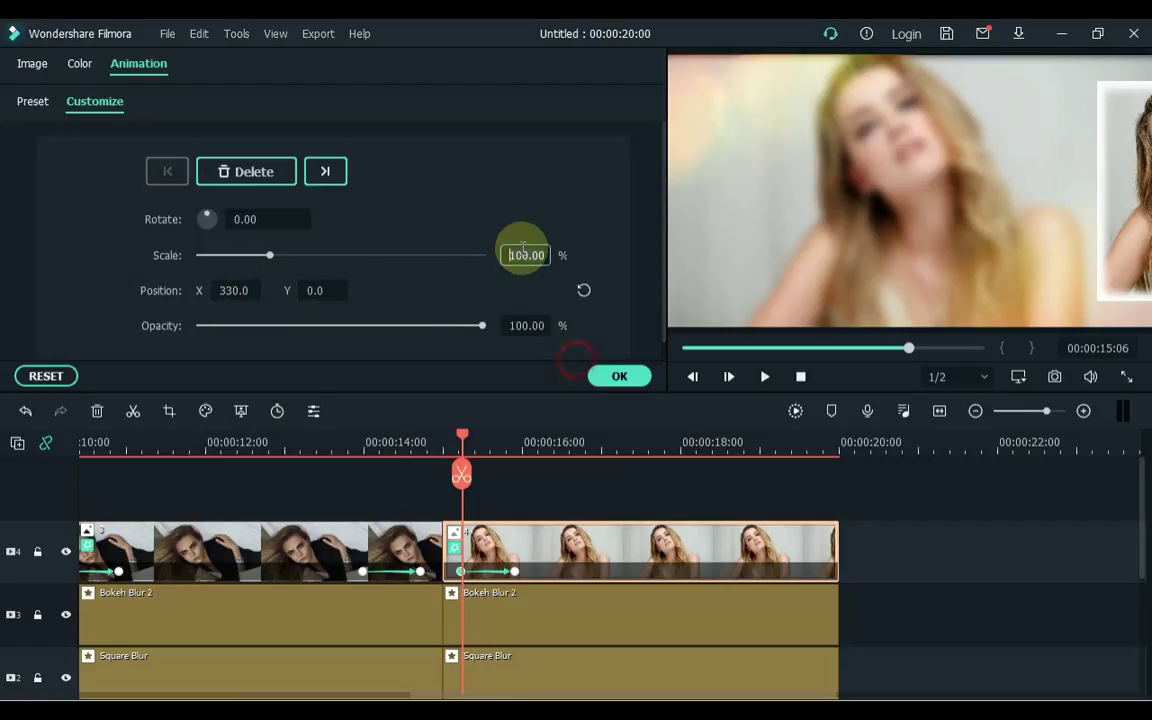
{"action": "type", "text": "50"}
{"action": "key", "text": "Return"}
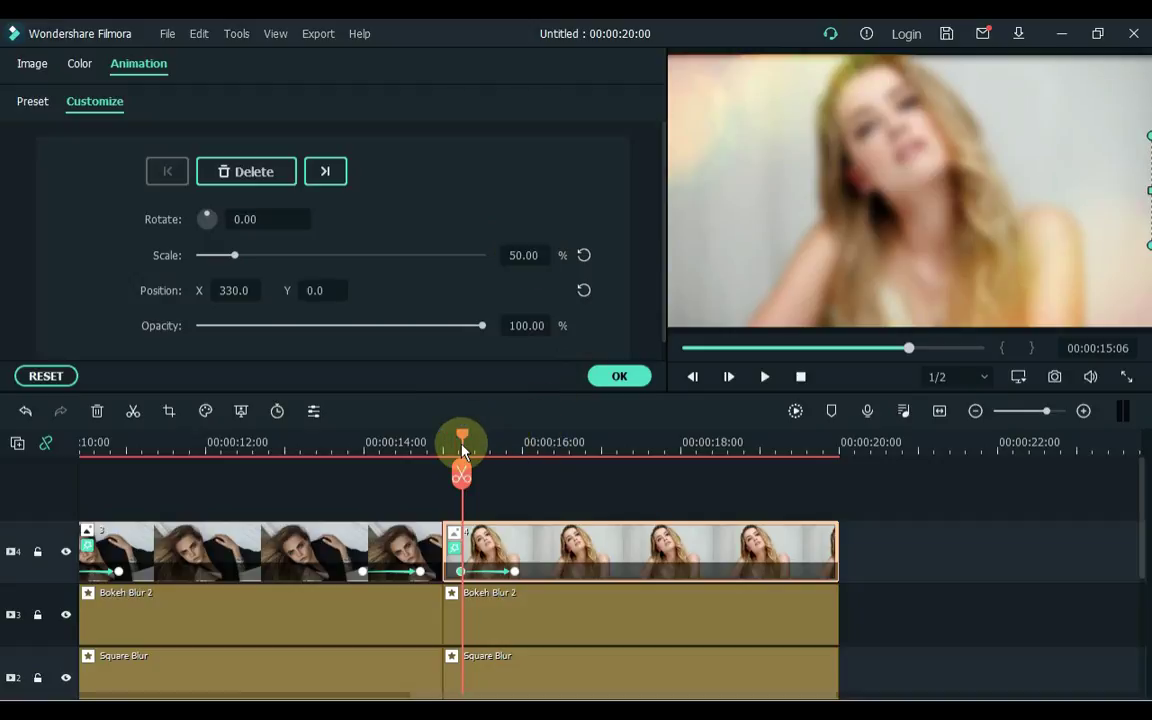
{"action": "left_click_drag", "start_coordinate": [460, 437], "coordinate": [452, 447]}
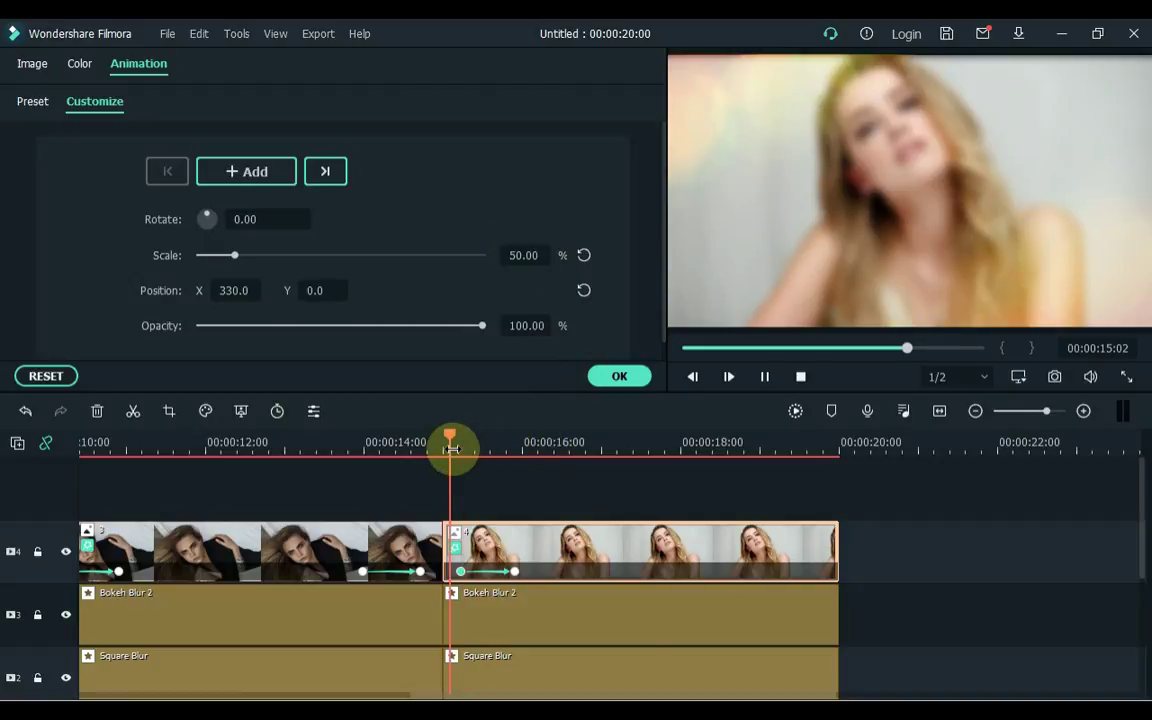
{"action": "key", "text": "space"}
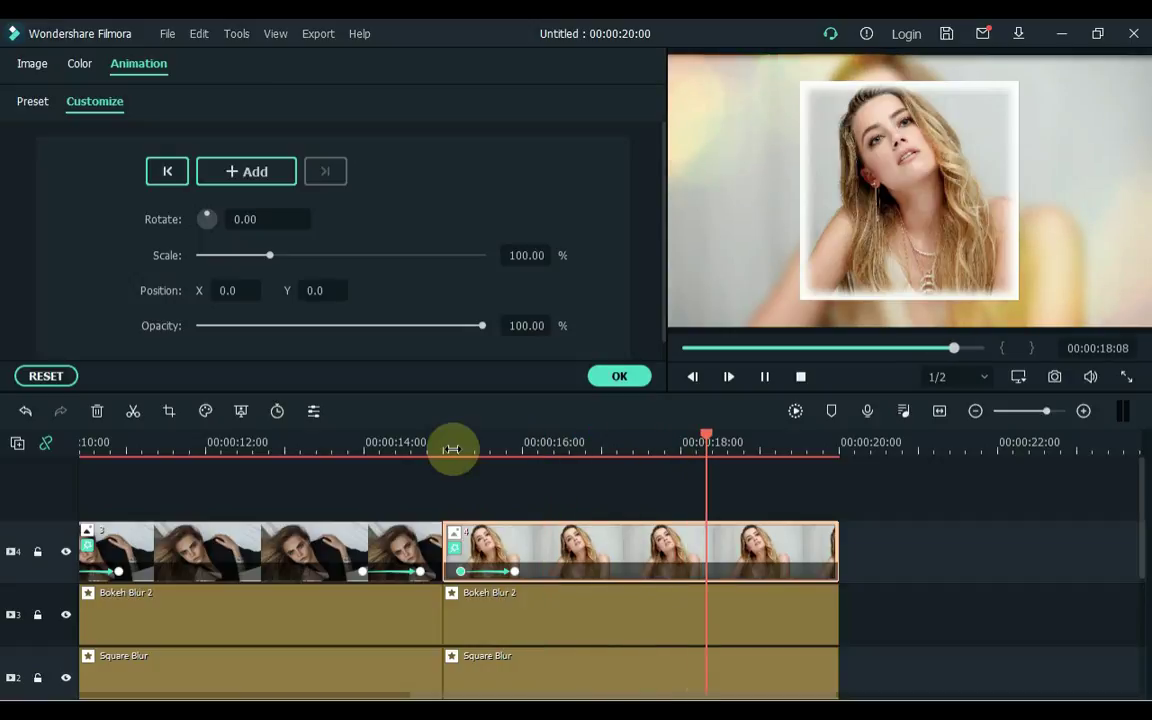
{"action": "key", "text": "space"}
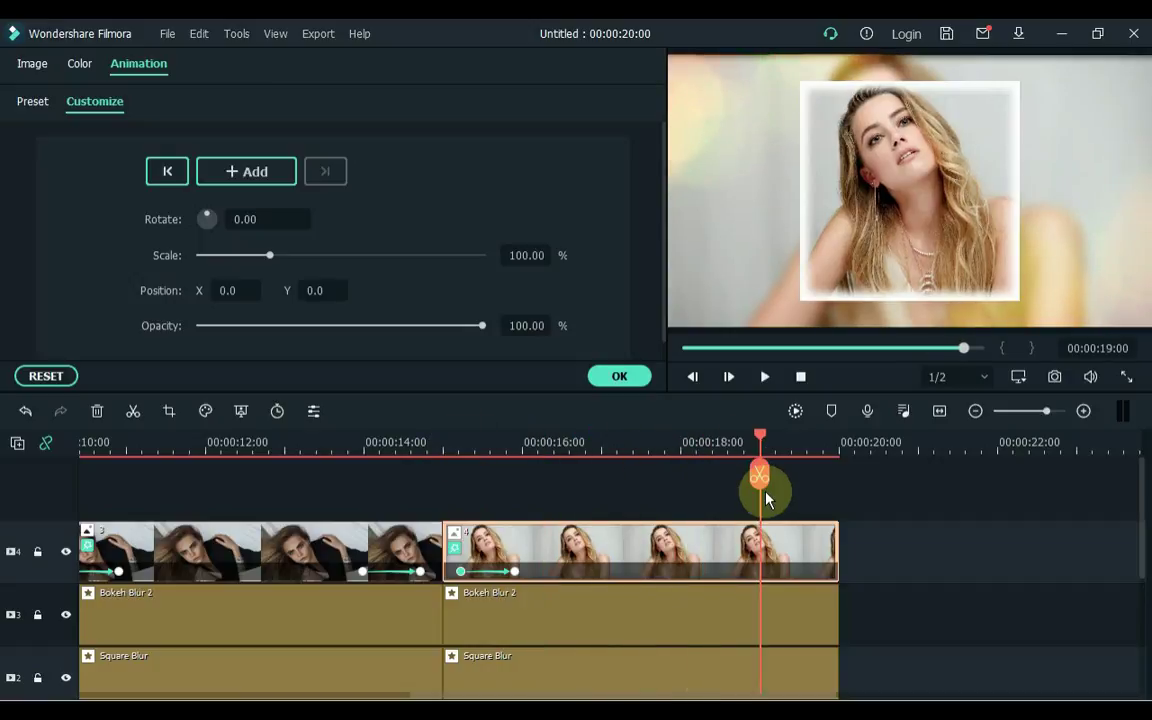
- Animate square image 4's exit with an unchanged keyframe at 00:00:19:00 and one at 00:00:19:19 with X position -330 and scale 50%
{"action": "left_click", "coordinate": [262, 174]}
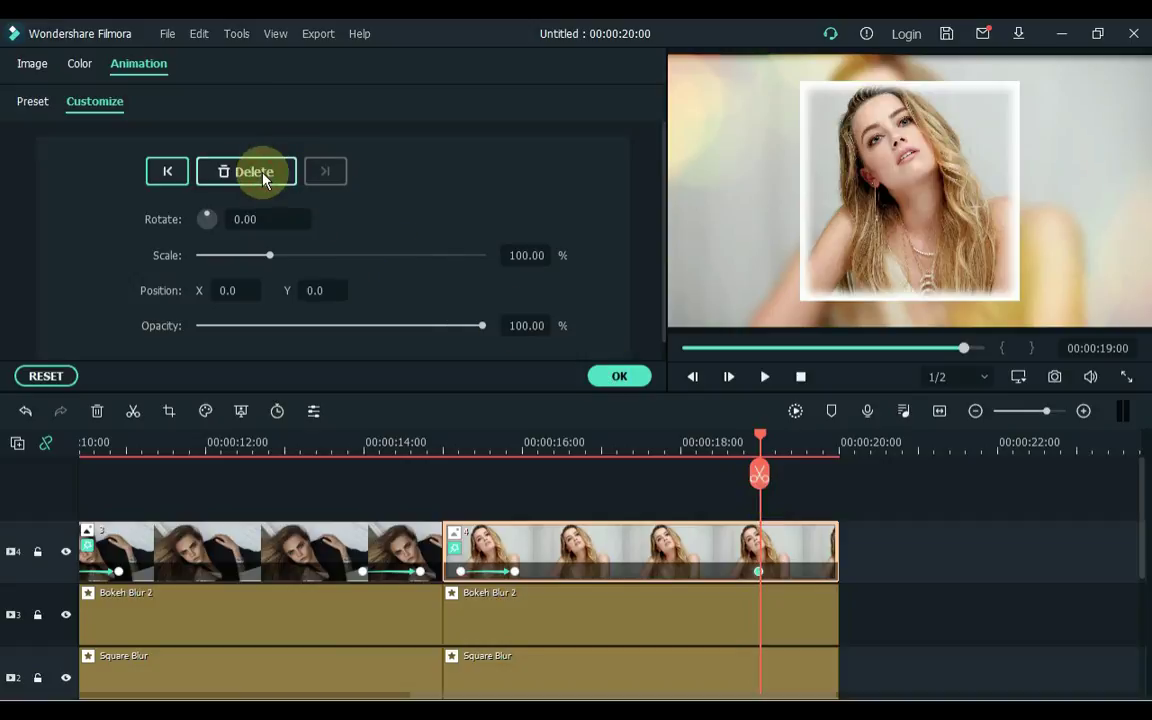
{"action": "left_click", "coordinate": [822, 443]}
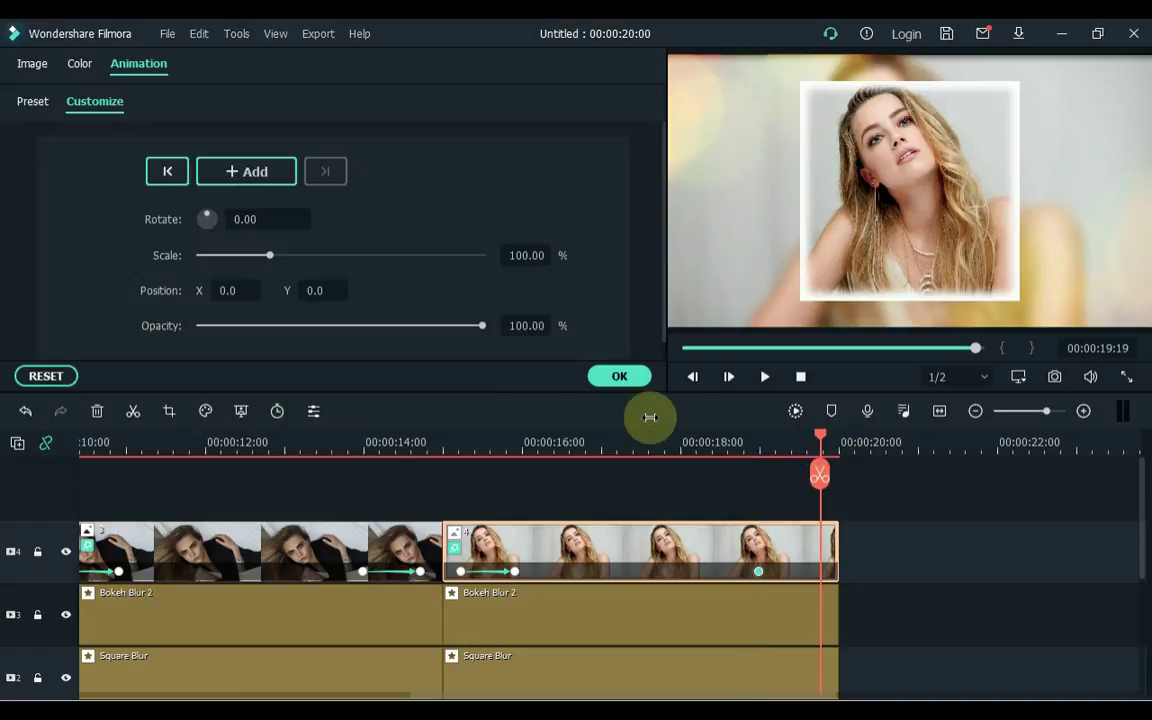
{"action": "left_click", "coordinate": [235, 293]}
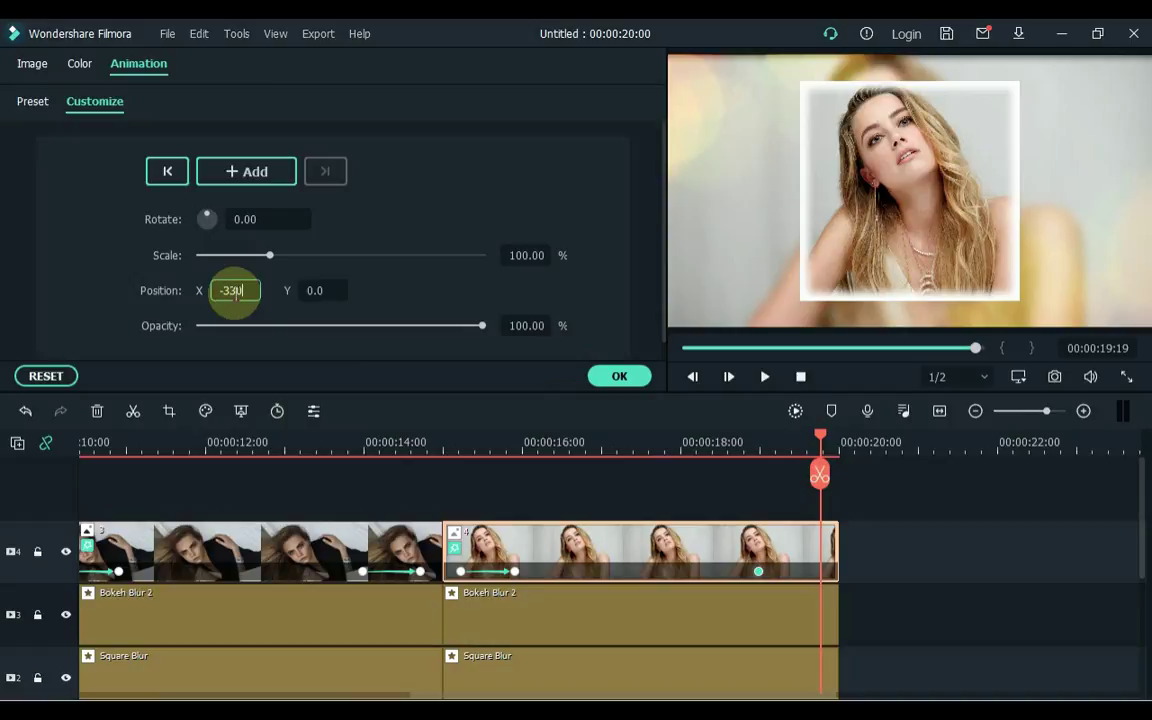
{"action": "key", "text": "Return"}
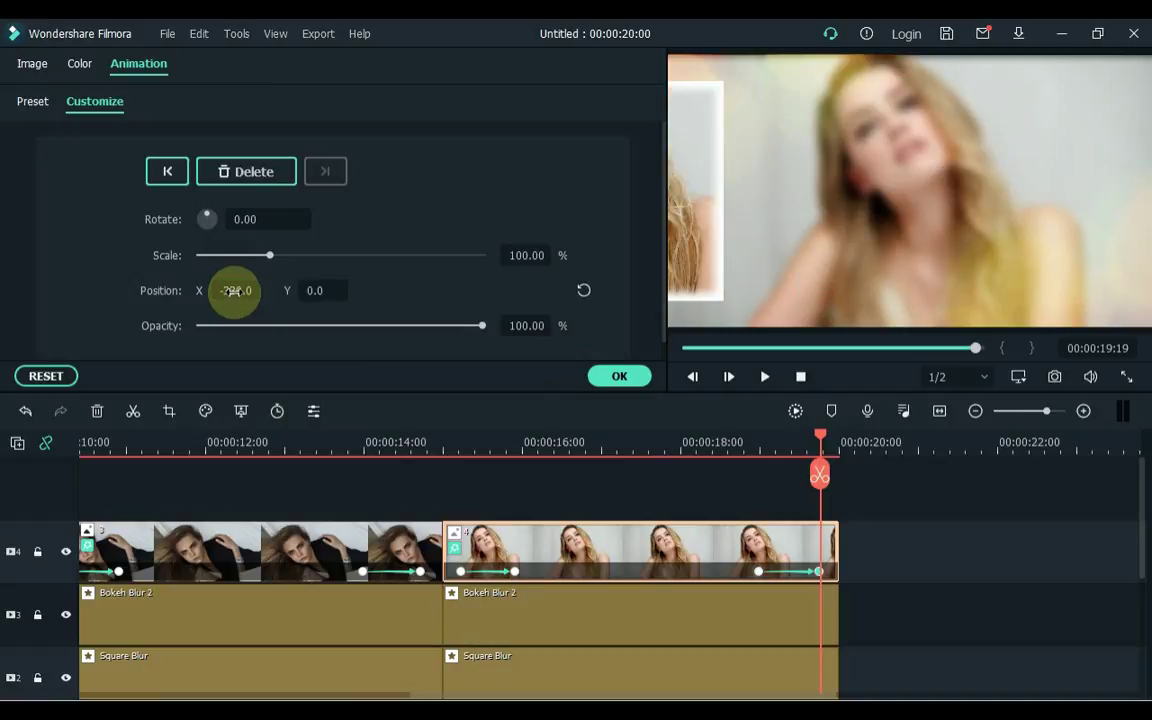
{"action": "left_click", "coordinate": [517, 255]}
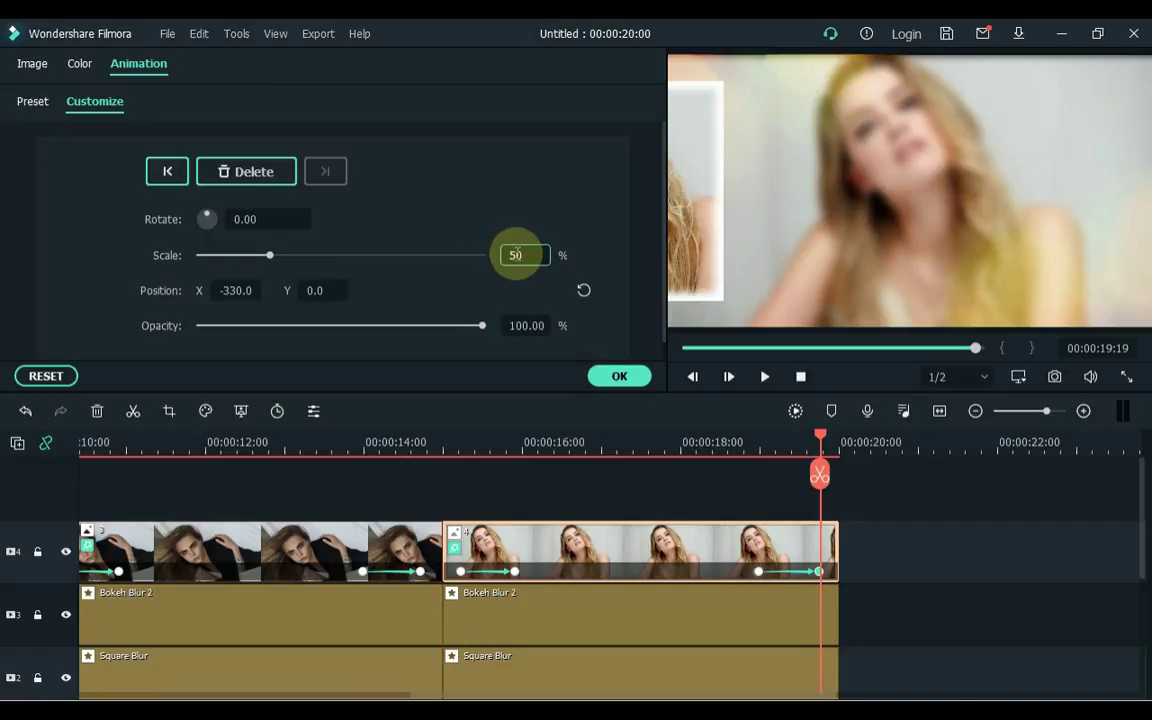
{"action": "type", "text": "50"}
{"action": "key", "text": "Return"}
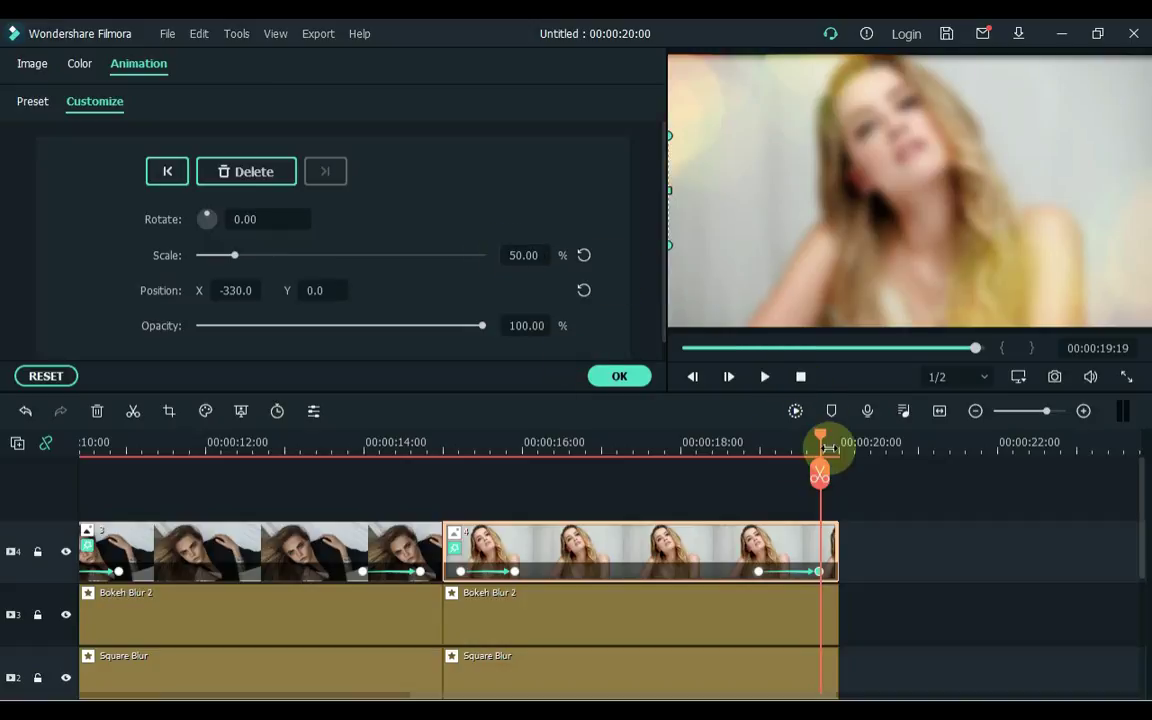
- Preview and confirm square image 4's exit animation, and undo the last change
{"action": "left_click", "coordinate": [743, 449]}
{"action": "key", "text": "space"}
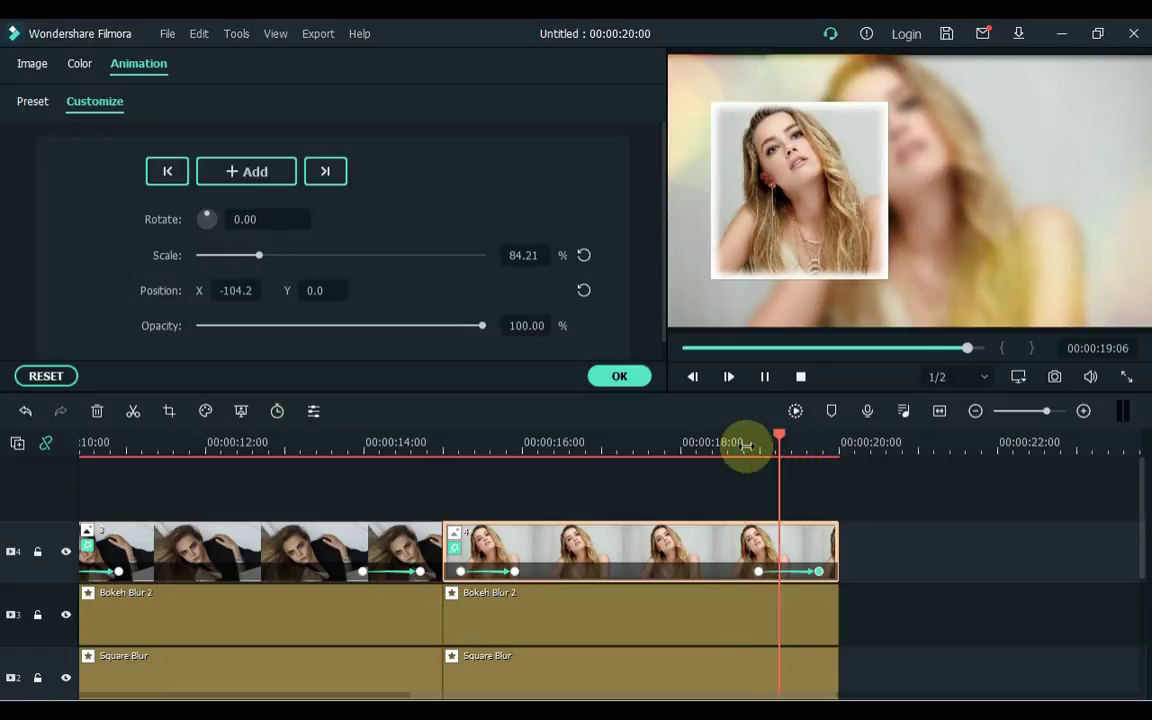
{"action": "left_click", "coordinate": [610, 375]}
{"action": "left_click", "coordinate": [939, 411]}
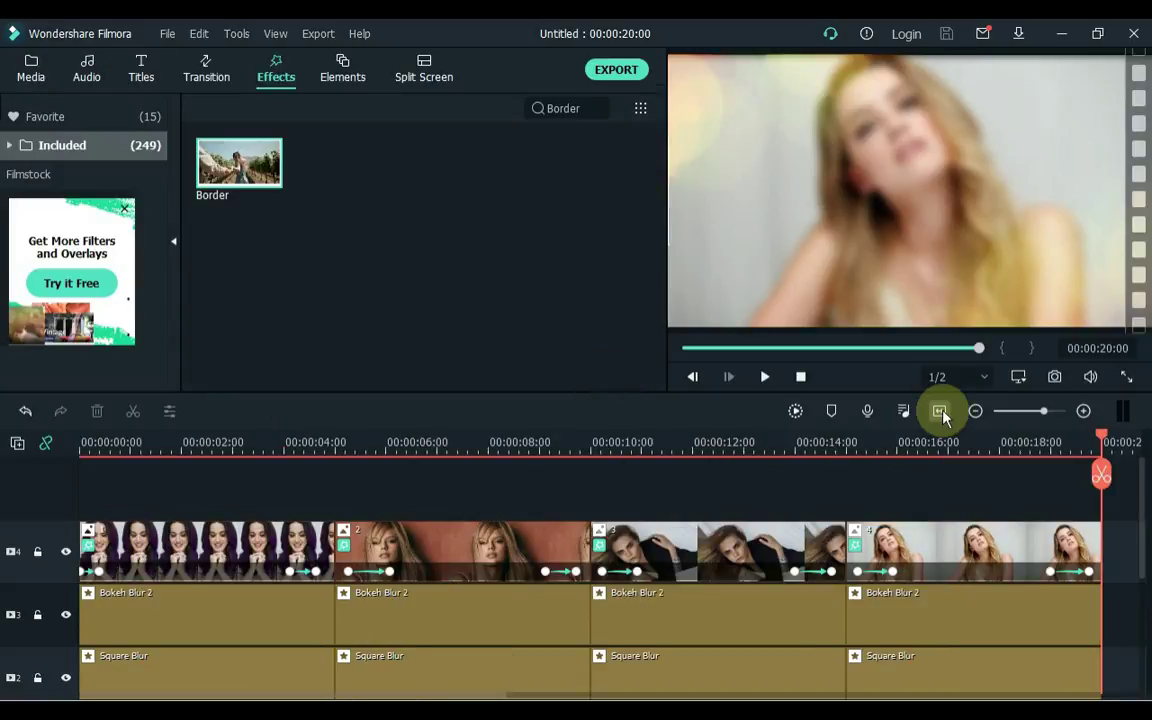
{"action": "key", "text": "ctrl+z"}
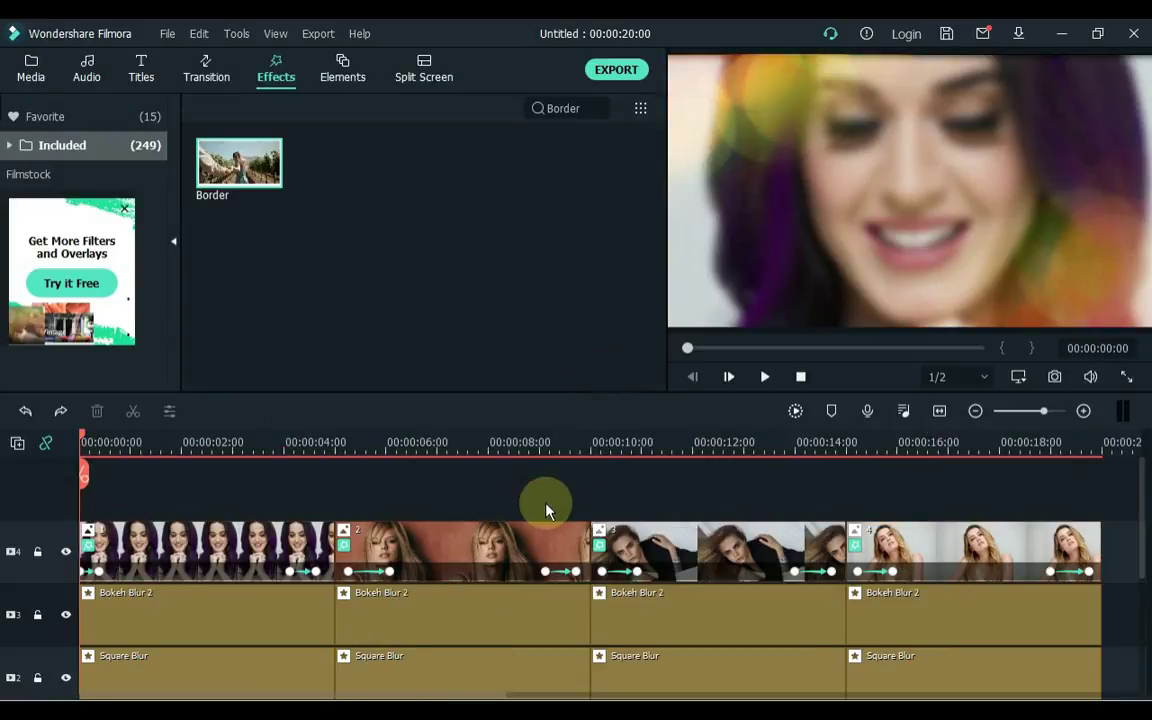
- Add transitions between the track 1 photos: Col Merge between 1 and 2, Round Zoom In between 2 and 3, Col Split 2 between 3 and 4
{"action": "scroll", "coordinate": [546, 514], "scroll_direction": "down", "scroll_amount": 5}
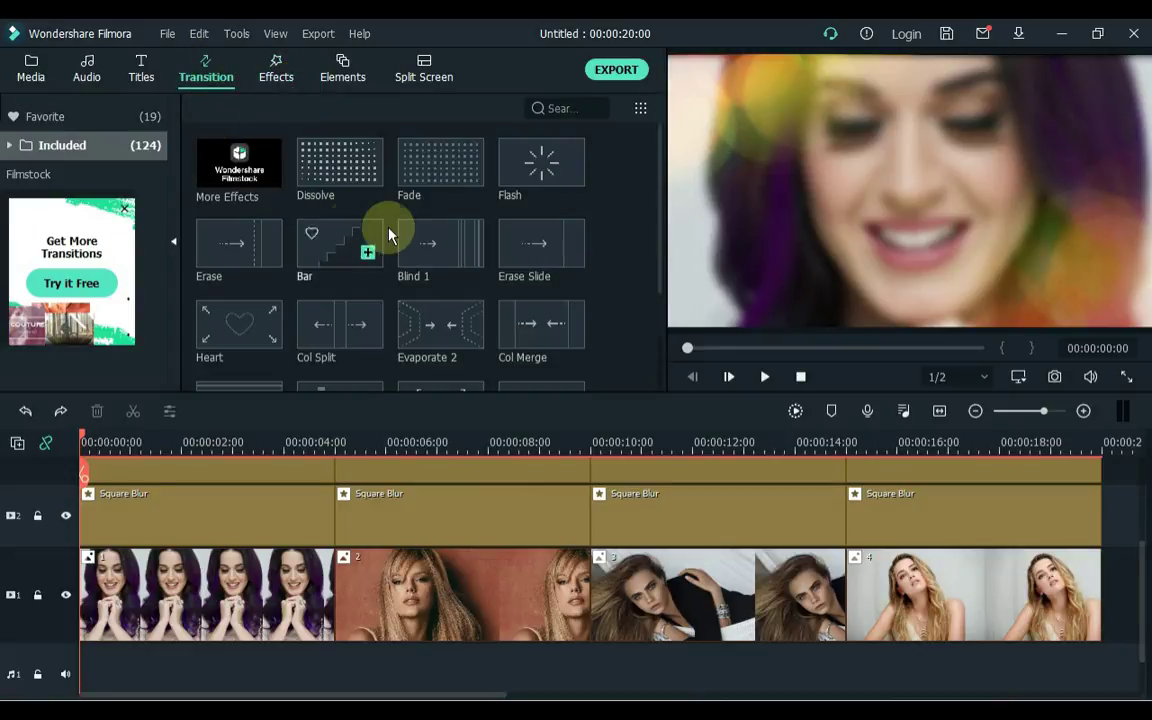
{"action": "left_click_drag", "start_coordinate": [663, 180], "coordinate": [663, 218]}
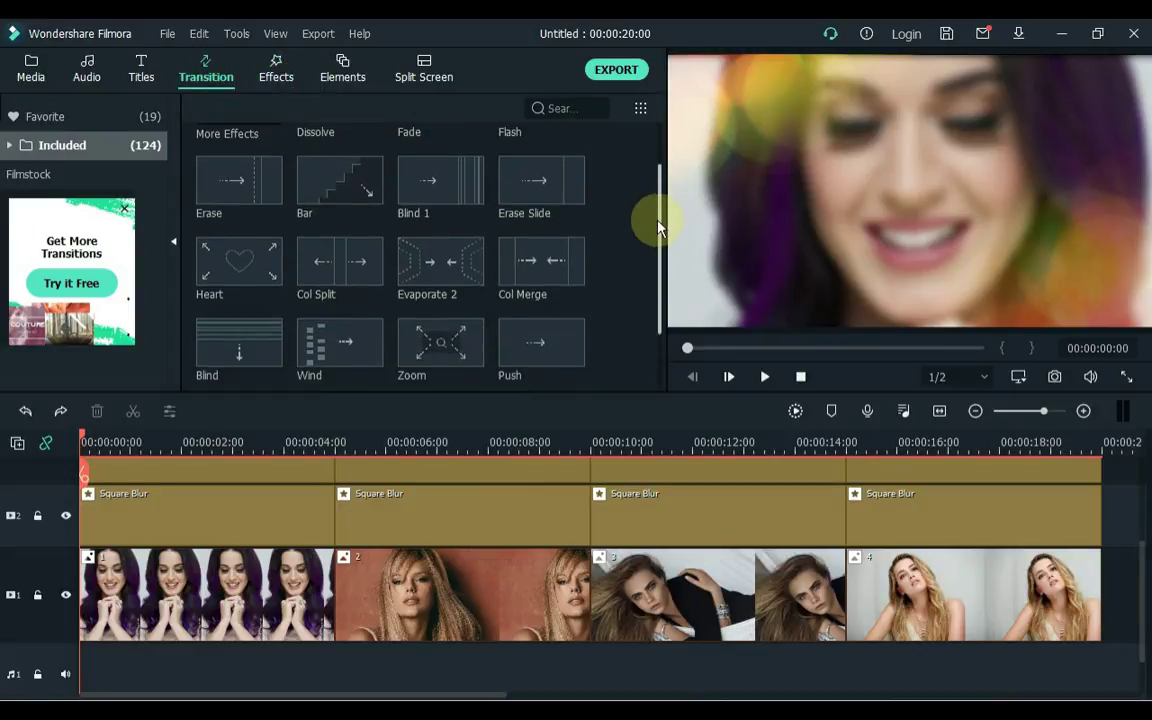
{"action": "left_click", "coordinate": [537, 278]}
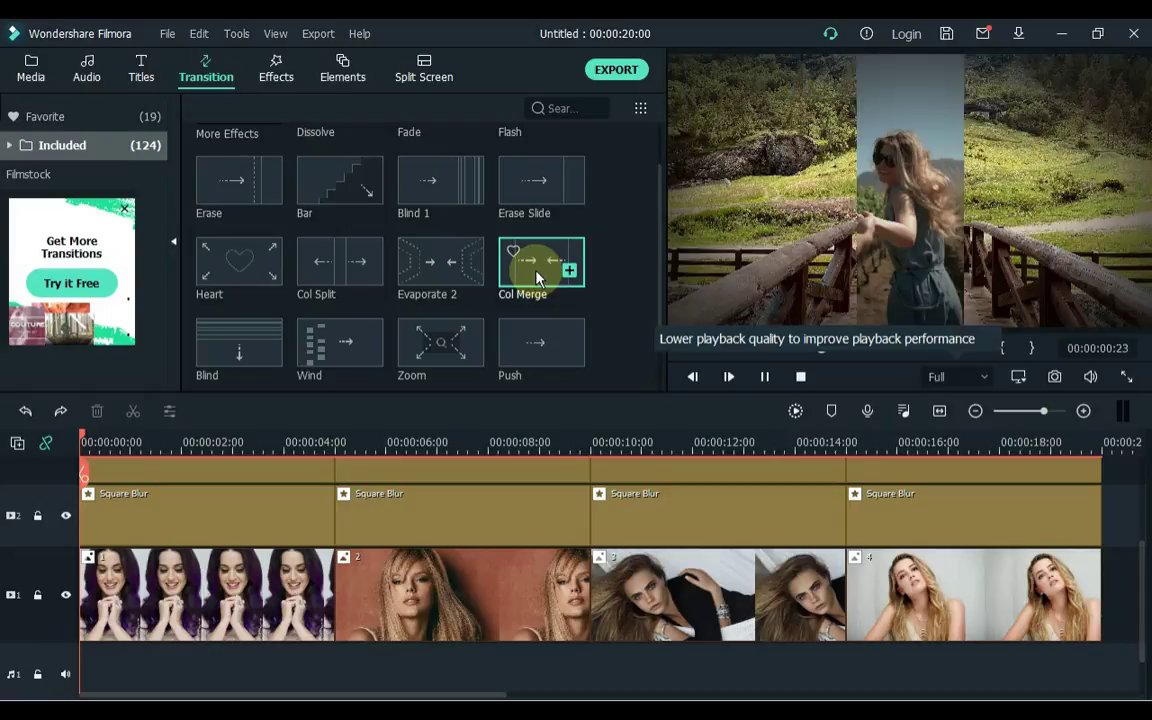
{"action": "left_click_drag", "start_coordinate": [537, 278], "coordinate": [329, 557]}
{"action": "left_click_drag", "start_coordinate": [663, 237], "coordinate": [661, 342]}
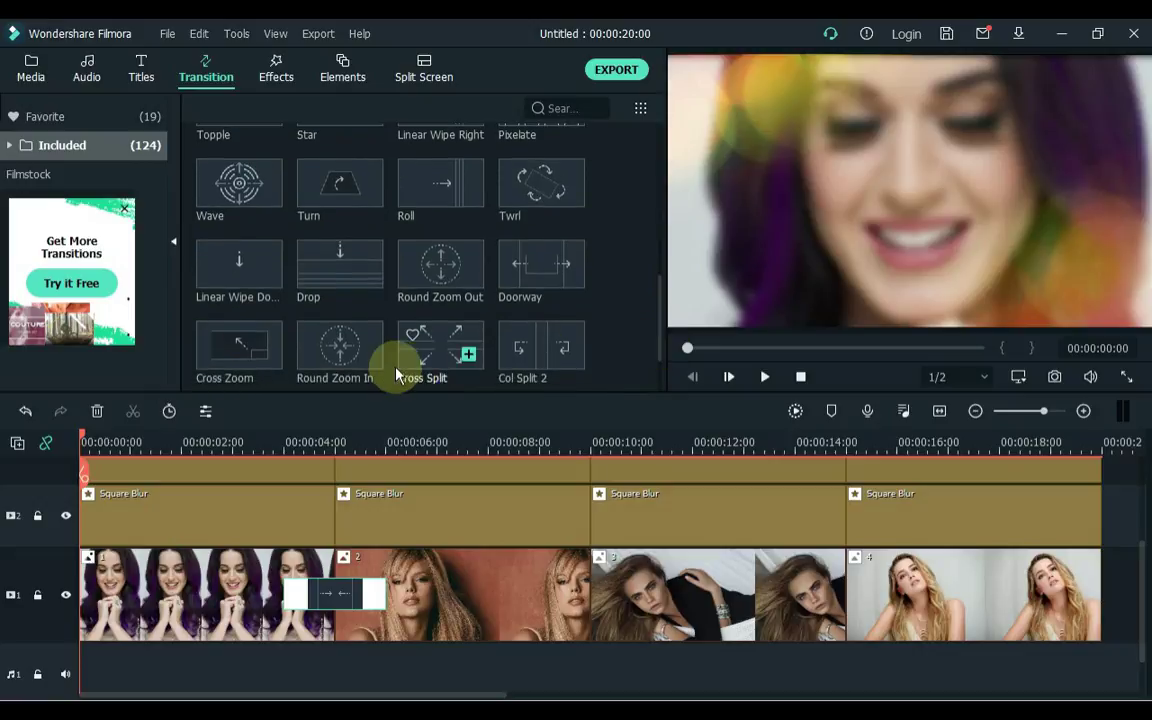
{"action": "left_click_drag", "start_coordinate": [335, 348], "coordinate": [590, 590]}
{"action": "left_click_drag", "start_coordinate": [530, 362], "coordinate": [824, 575]}
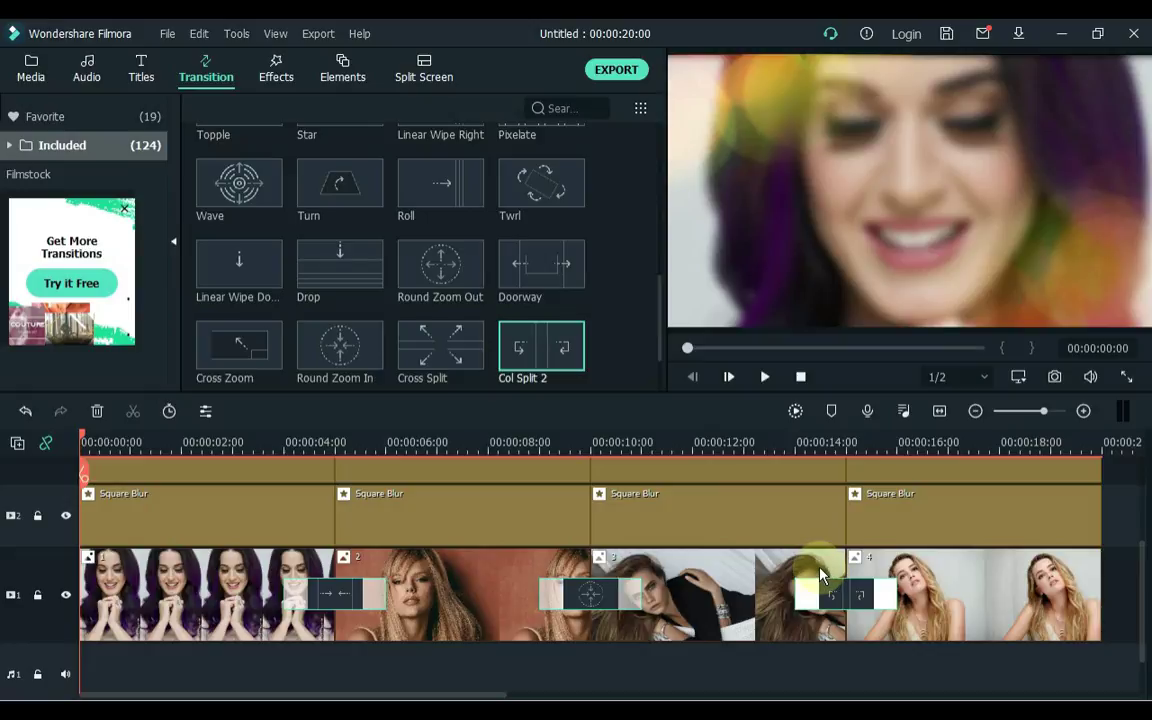
- Shift the exit keyframes of square images 1 to 3 slightly earlier and the entrance keyframes of square images 2 to 4 slightly later
{"action": "scroll", "coordinate": [820, 575], "scroll_direction": "up", "scroll_amount": 5}
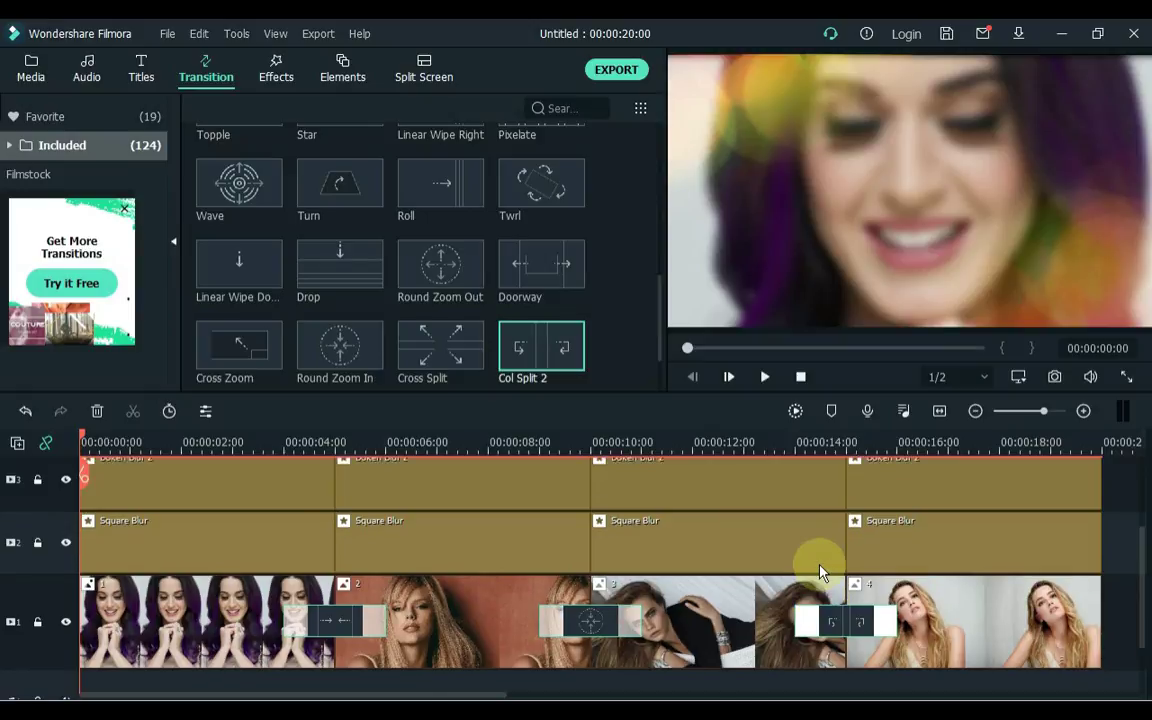
{"action": "scroll", "coordinate": [820, 572], "scroll_direction": "up", "scroll_amount": 1}
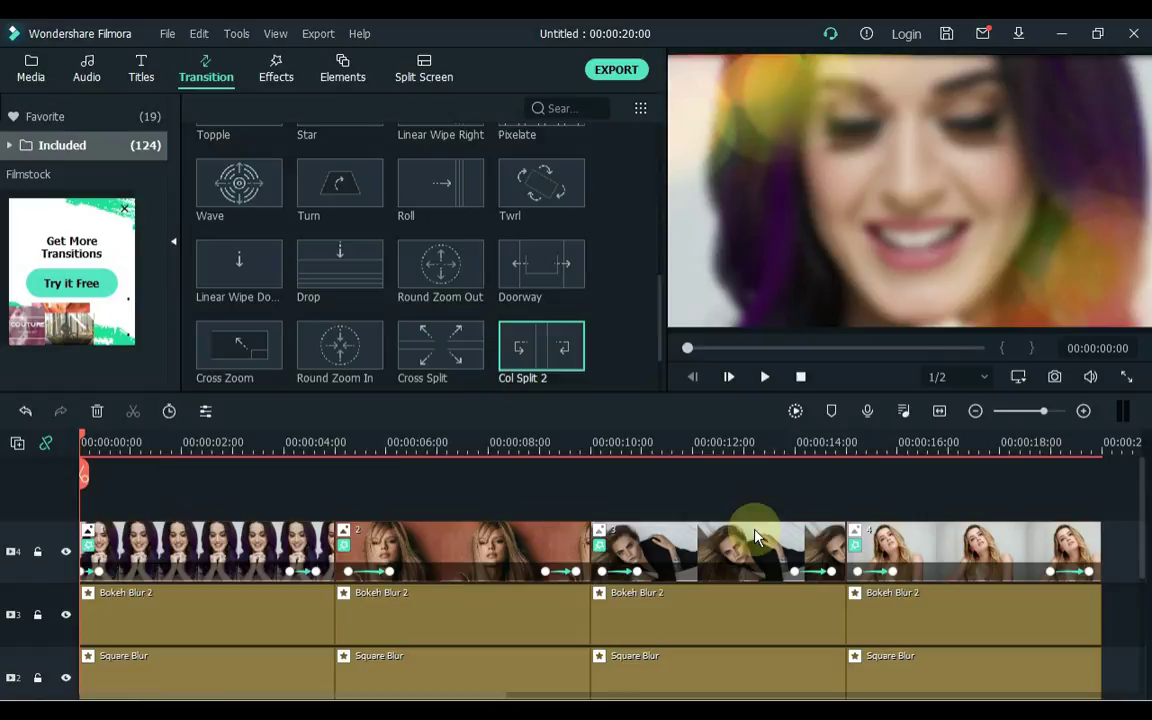
{"action": "left_click", "coordinate": [280, 570]}
{"action": "left_click_drag", "start_coordinate": [280, 571], "coordinate": [299, 571]}
{"action": "left_click", "coordinate": [347, 578]}
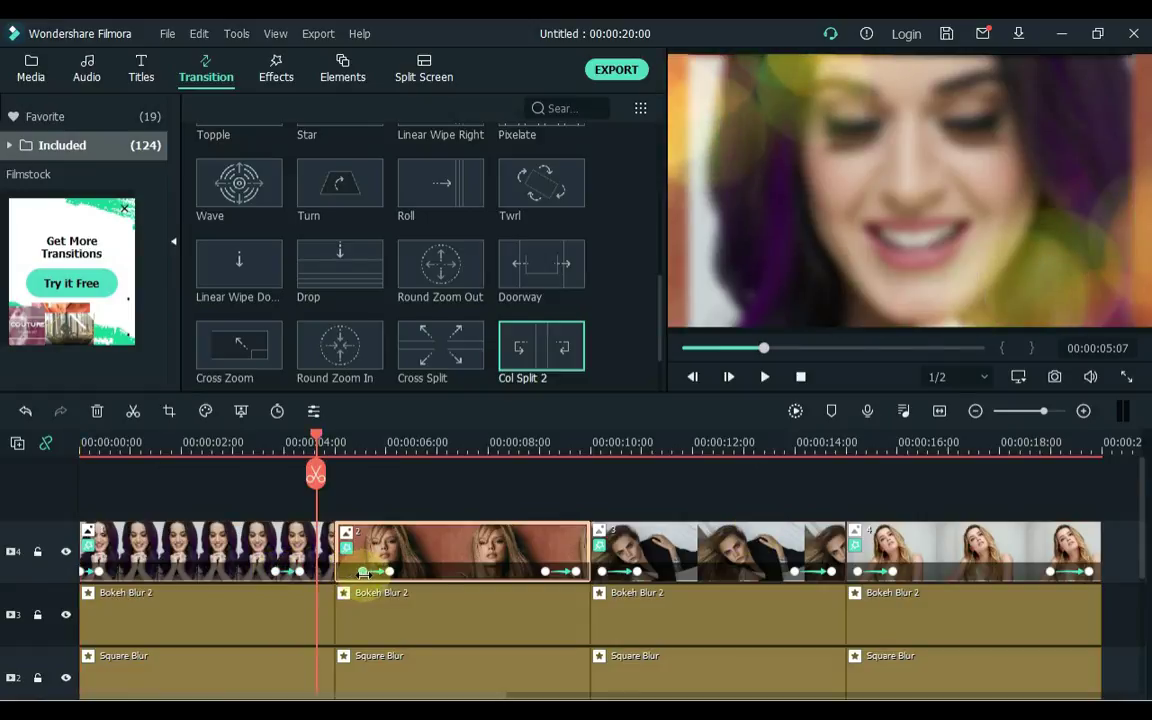
{"action": "left_click_drag", "start_coordinate": [573, 578], "coordinate": [617, 580]}
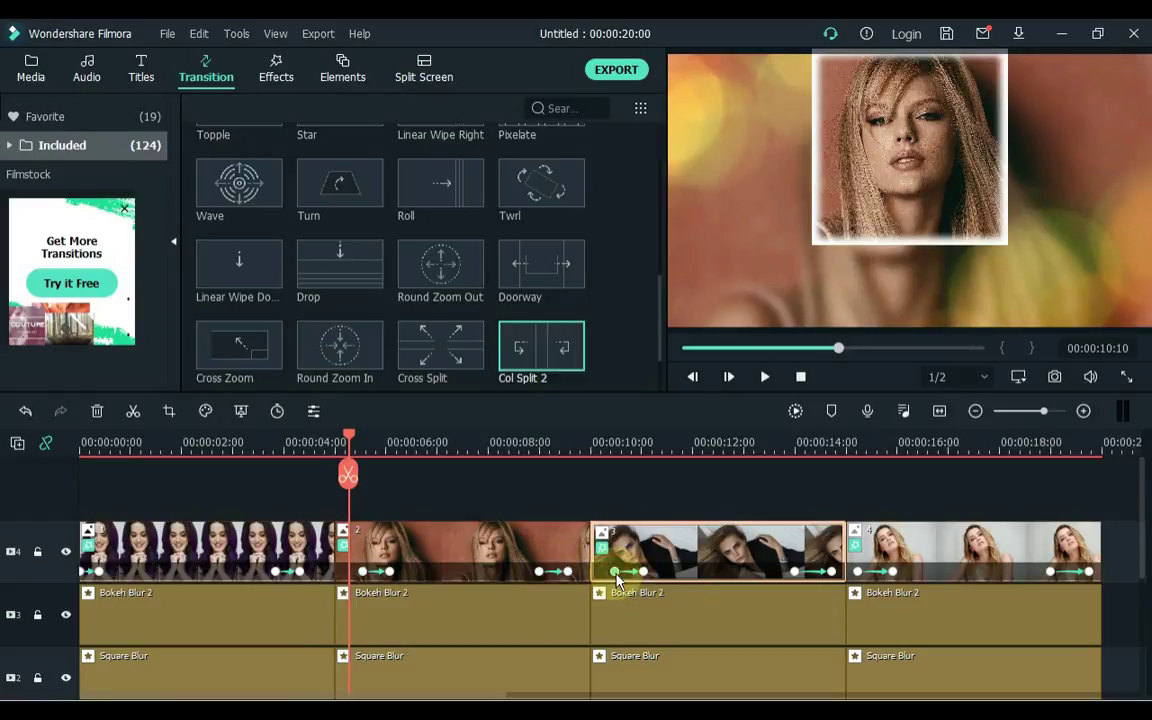
{"action": "mouse_move", "coordinate": [797, 573]}
{"action": "left_mouse_down"}
{"action": "mouse_move", "coordinate": [780, 571]}
{"action": "mouse_move", "coordinate": [813, 574]}
{"action": "left_mouse_up"}
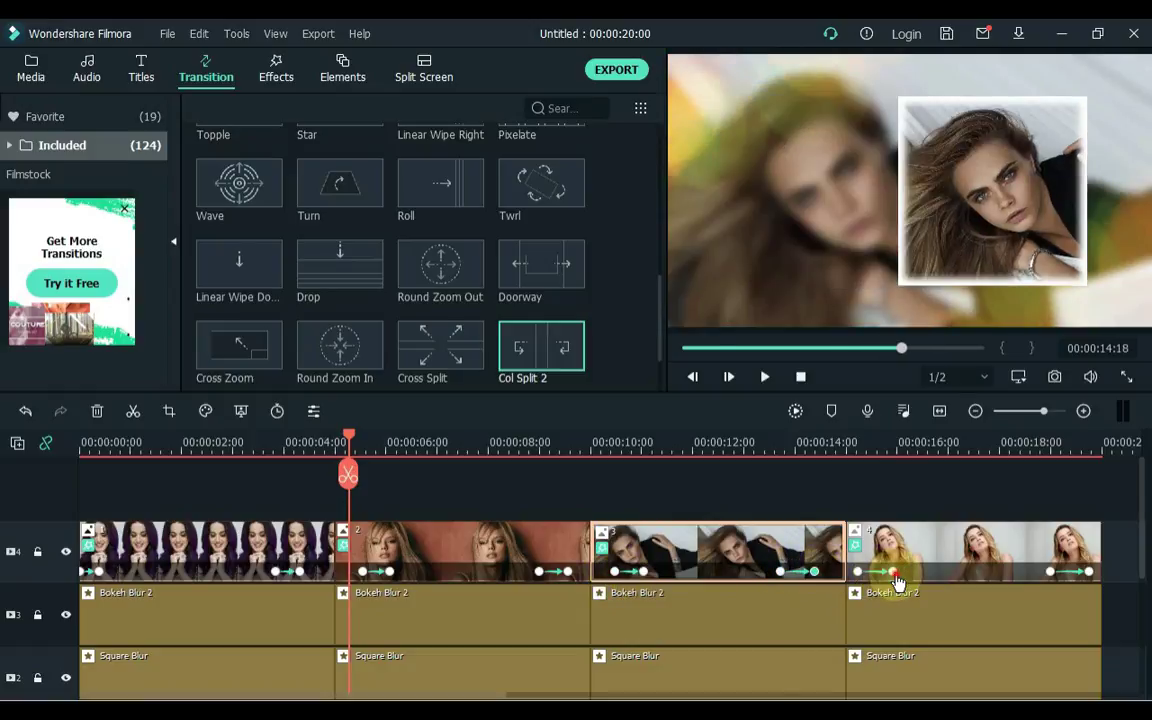
{"action": "left_click_drag", "start_coordinate": [897, 580], "coordinate": [872, 578]}
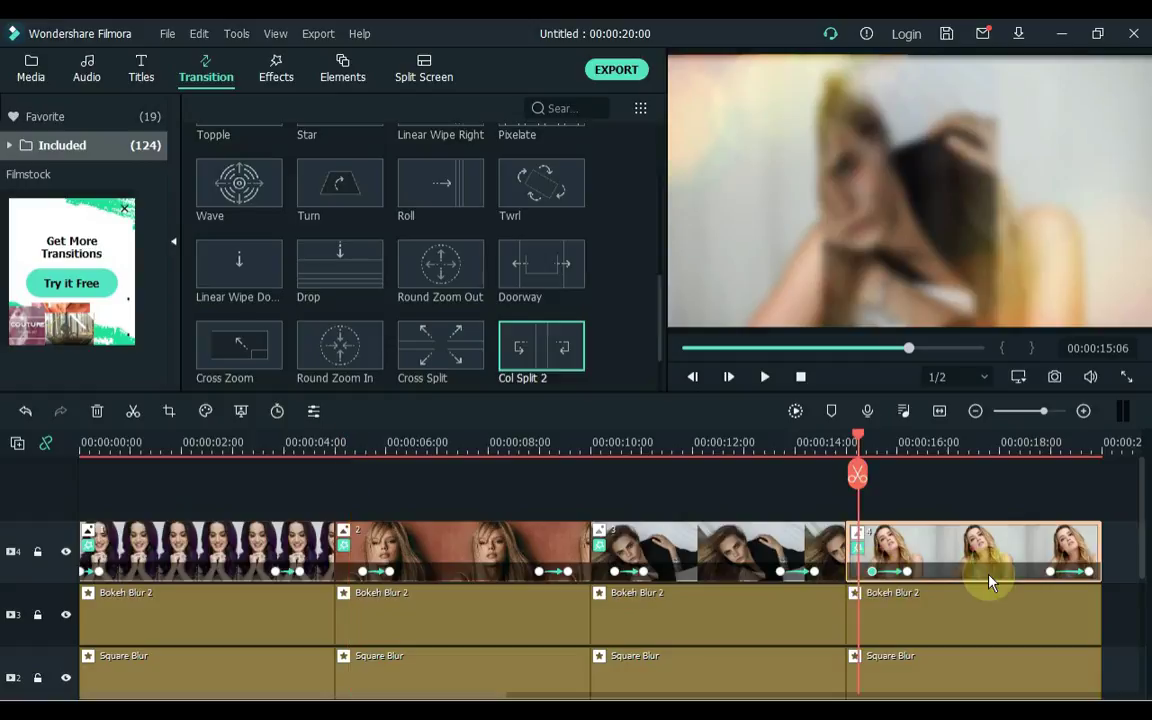
- Play the whole slideshow from the beginning to check the transitions and square image animations
{"action": "left_click", "coordinate": [476, 490]}
{"action": "key", "text": "Home"}
{"action": "key", "text": "space"}
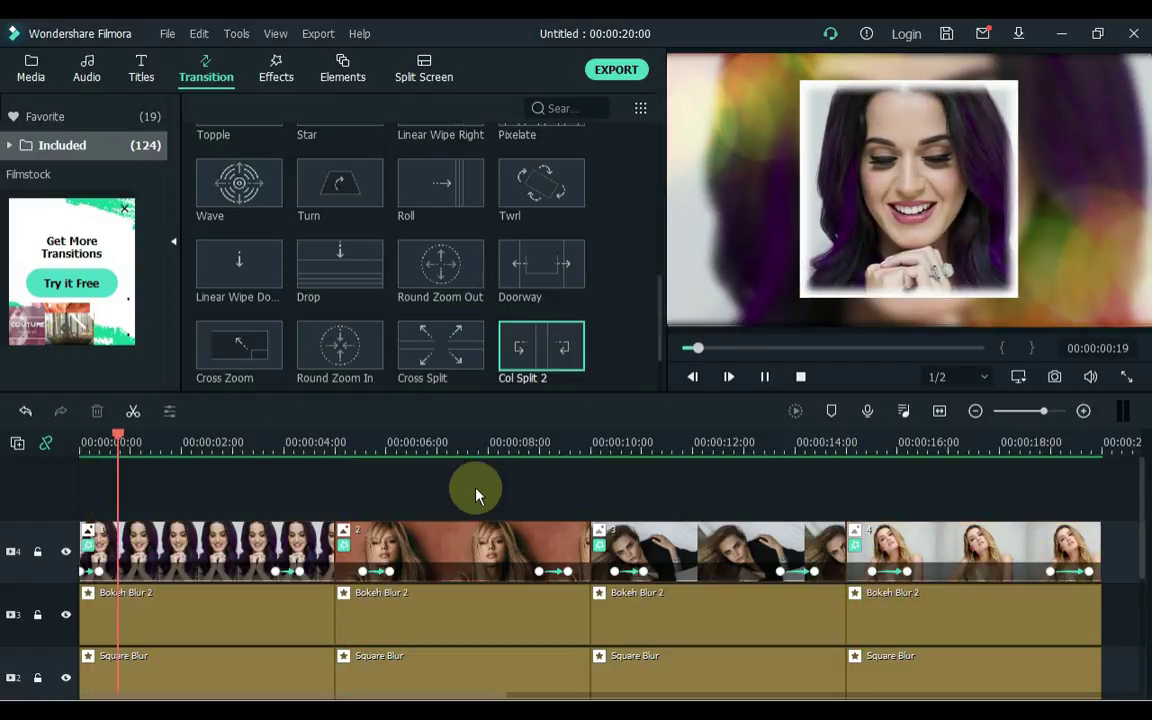